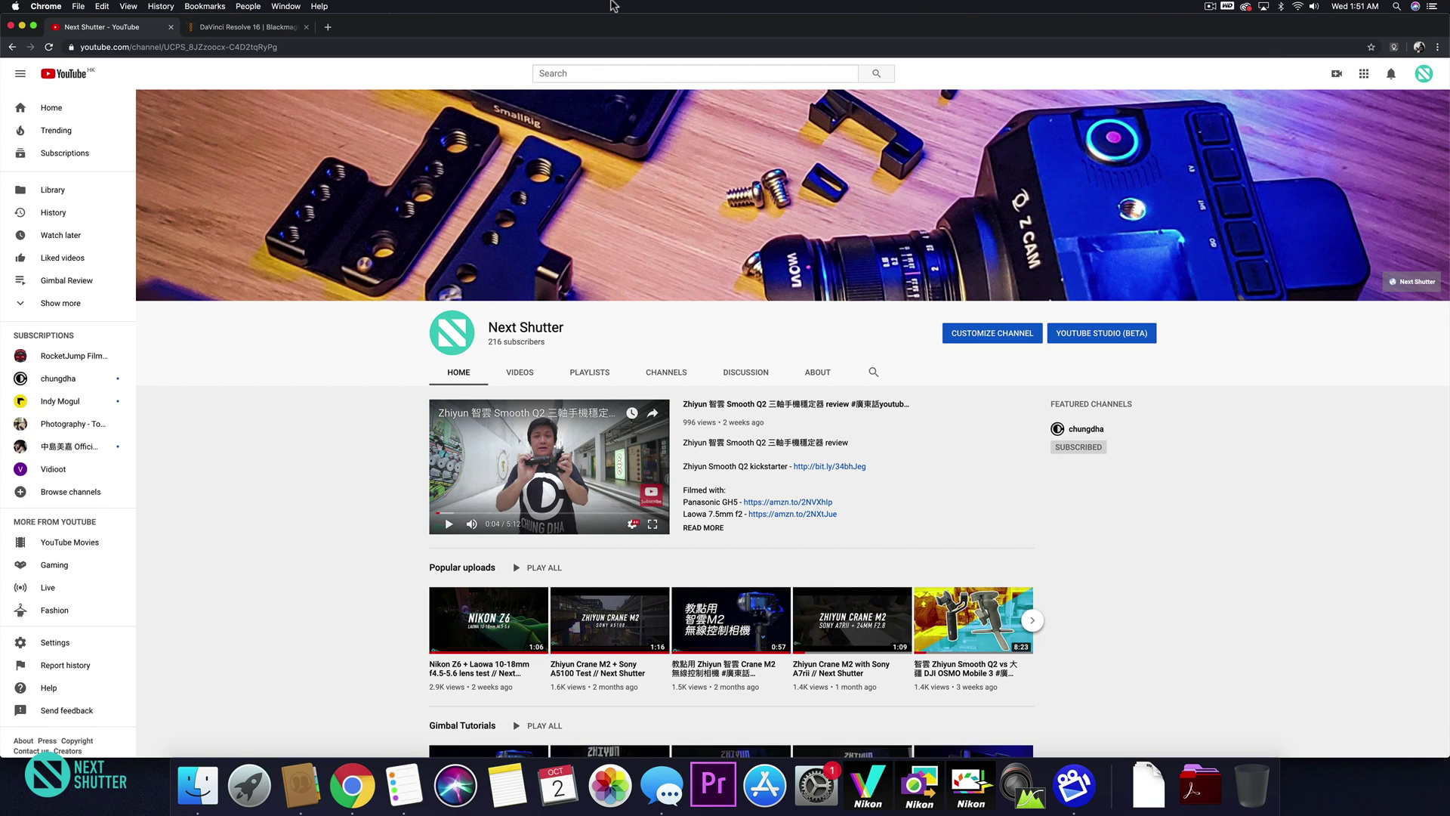
Switch Chrome to the DaVinci Resolve 16 product page tab beside YouTube.
{"action": "left_click", "coordinate": [249, 30]}
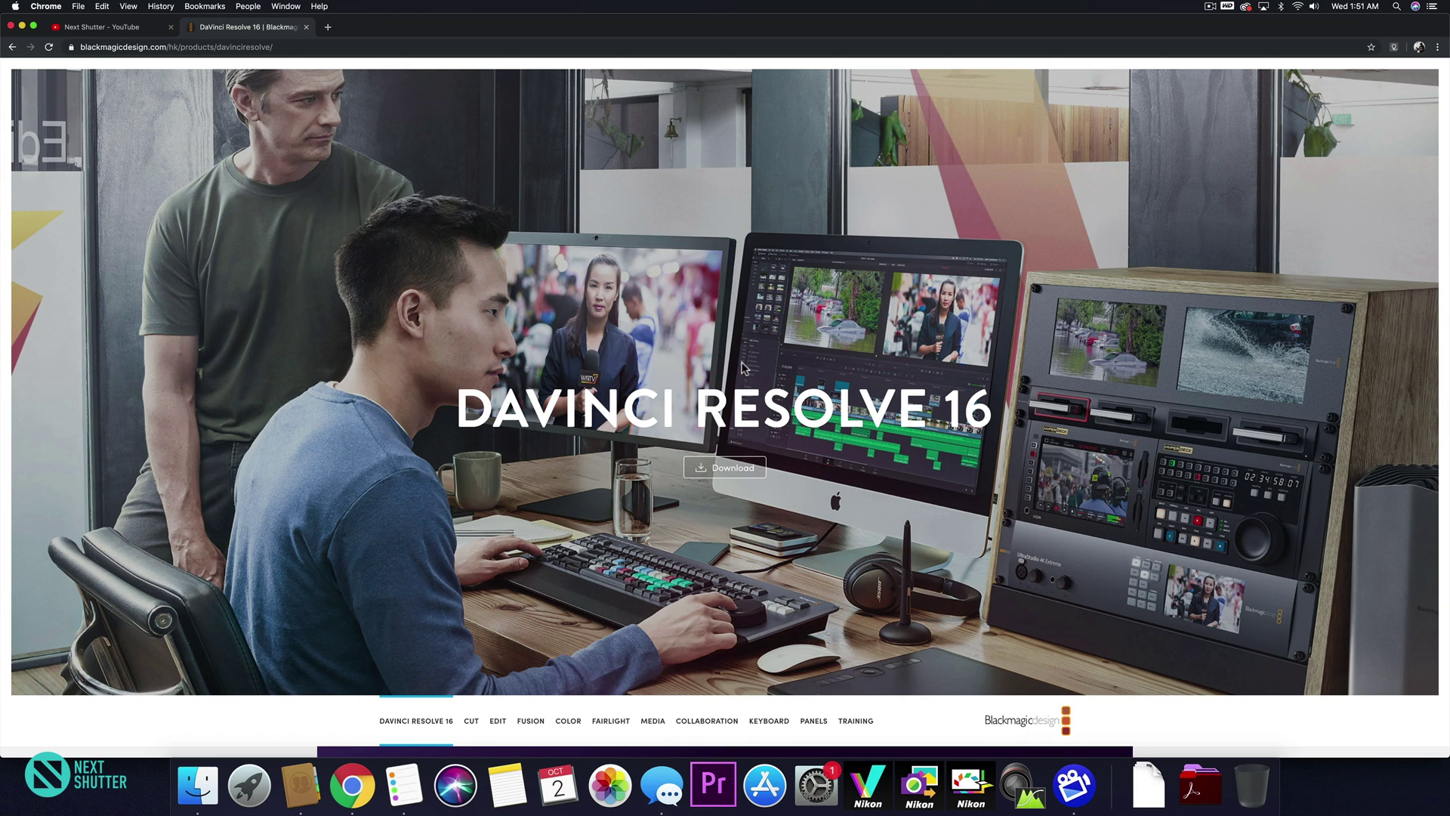
Launch DaVinci Resolve from the Dock's Applications stack, inside the DaVinci Resolve folder.
{"action": "left_click", "coordinate": [1199, 783]}
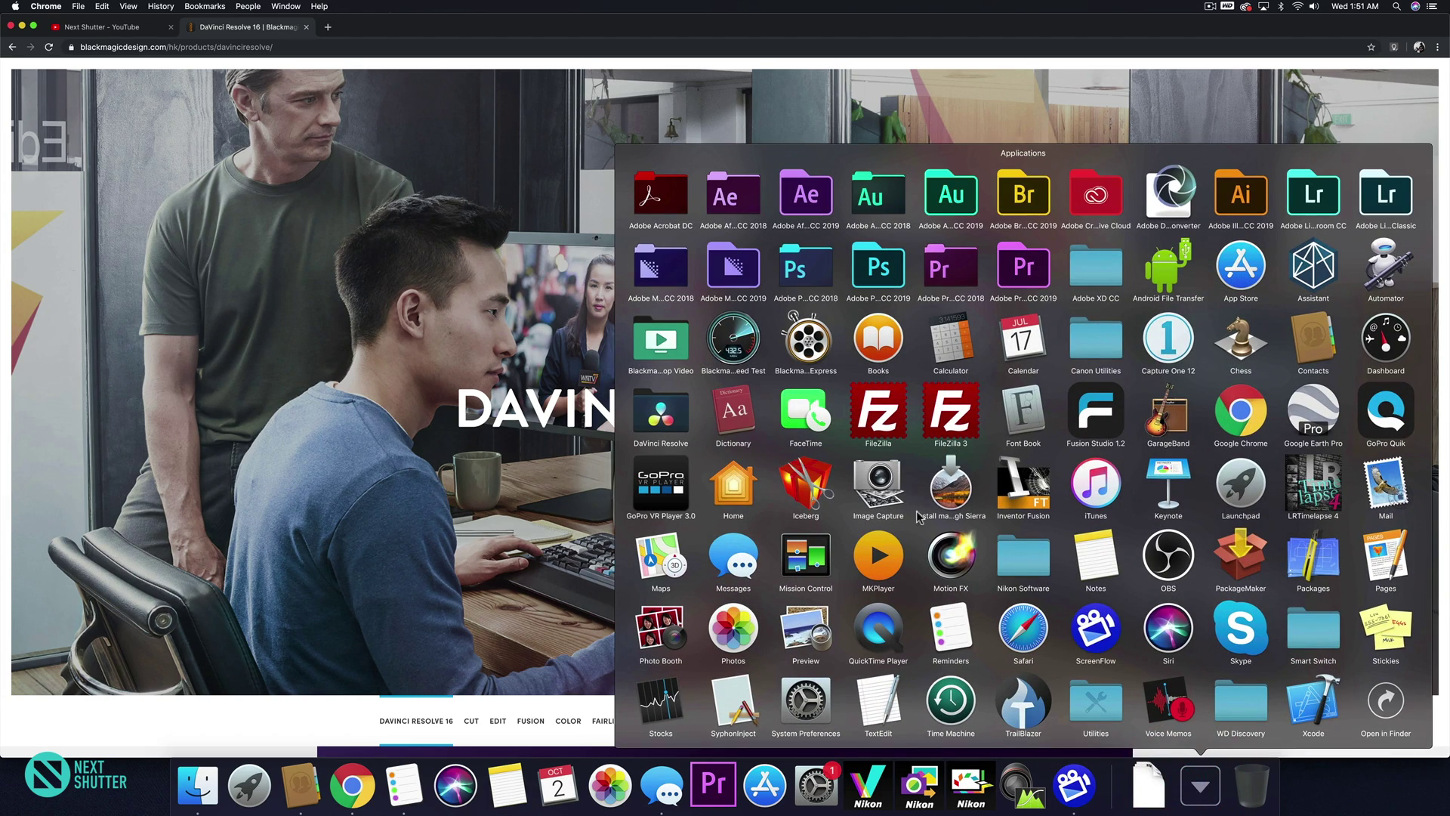
{"action": "left_click", "coordinate": [641, 393]}
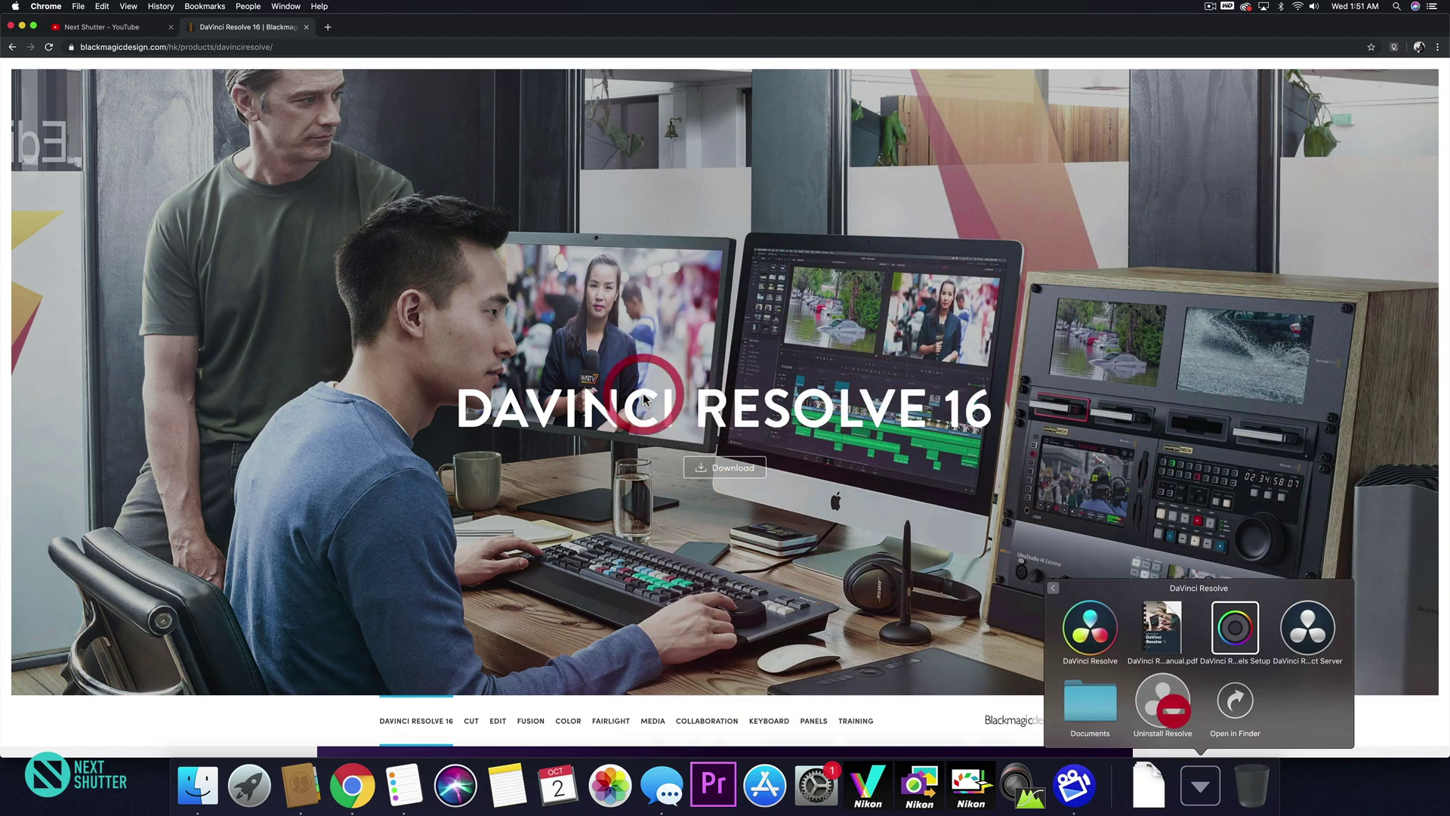
{"action": "left_click", "coordinate": [1108, 651]}
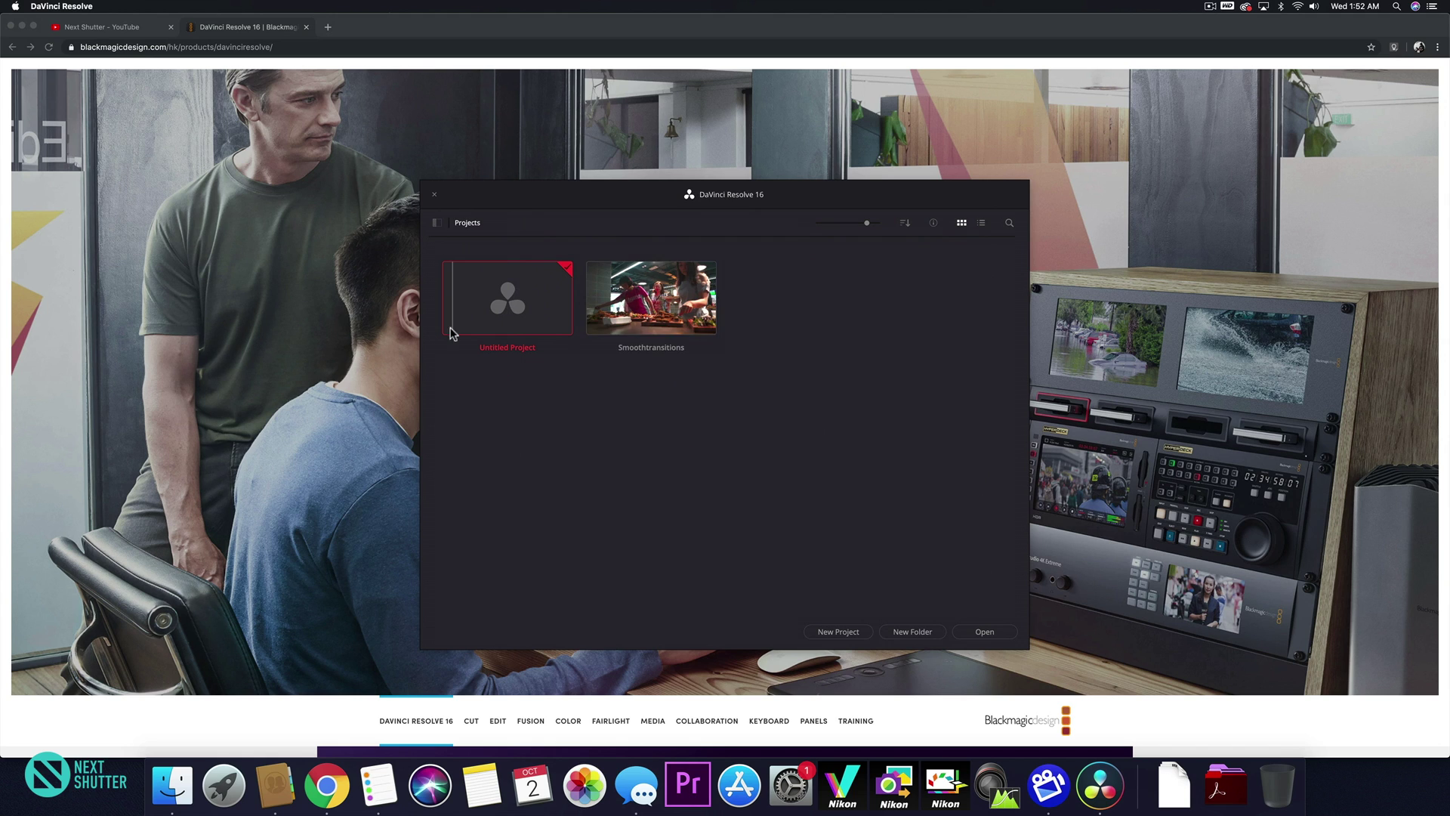
Create a new project named 'teaching resolve'.
{"action": "left_click", "coordinate": [825, 633]}
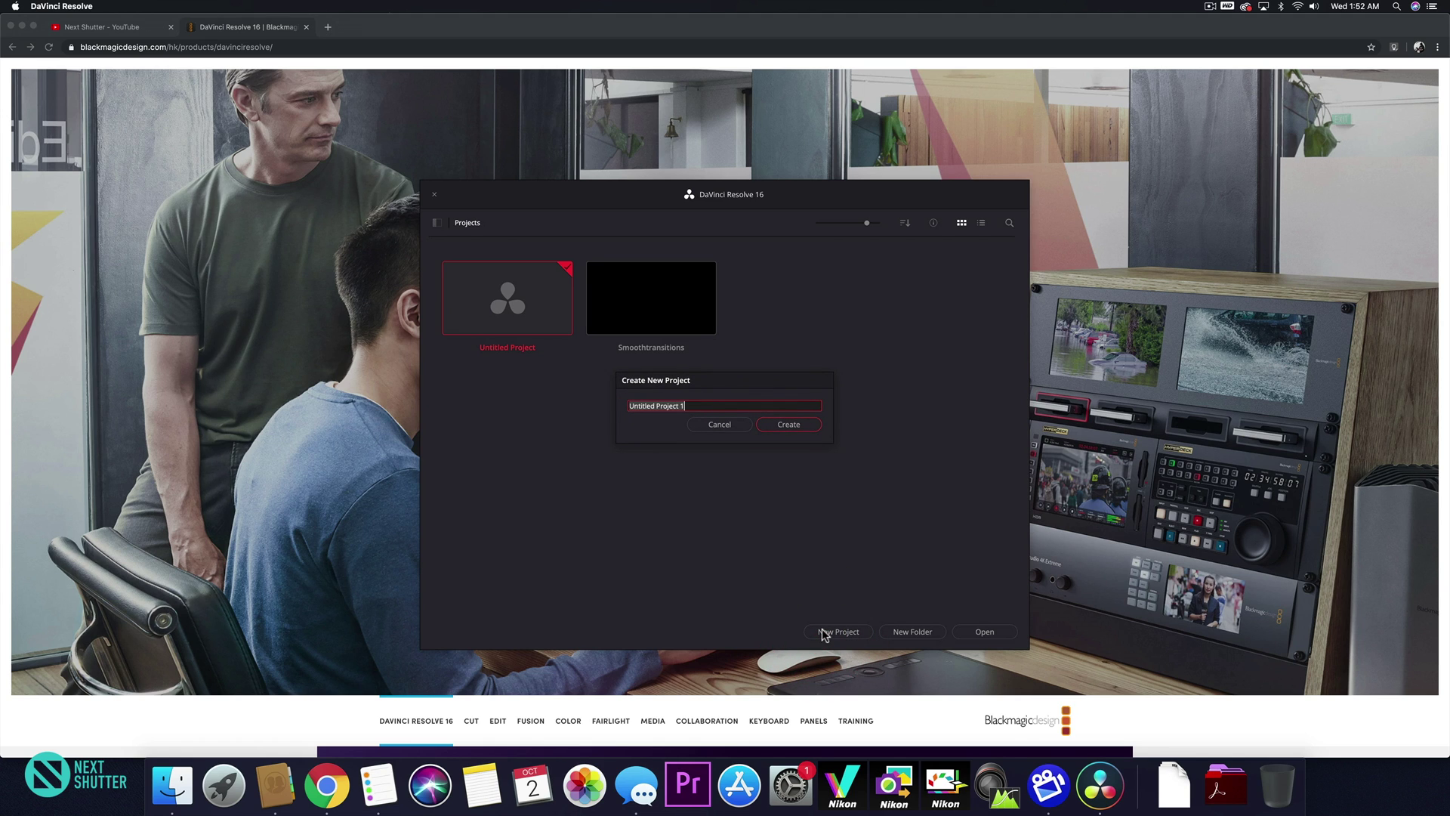
{"action": "type", "text": "teaching r"}
{"action": "type", "text": "esolve"}
{"action": "left_click", "coordinate": [805, 429]}
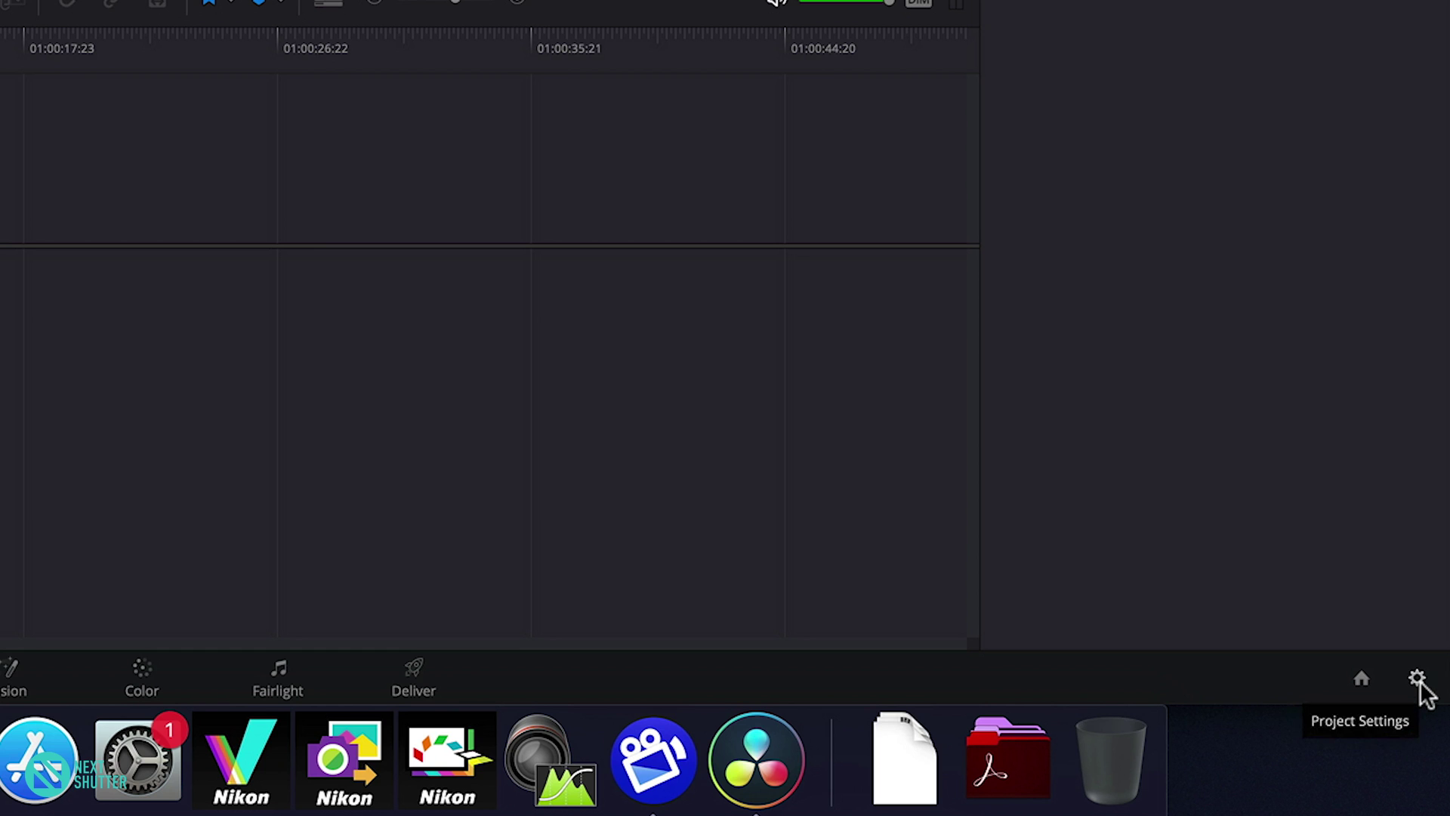
Open Project Settings and browse the Timeline resolution presets in Master Settings.
{"action": "left_click", "coordinate": [1418, 679]}
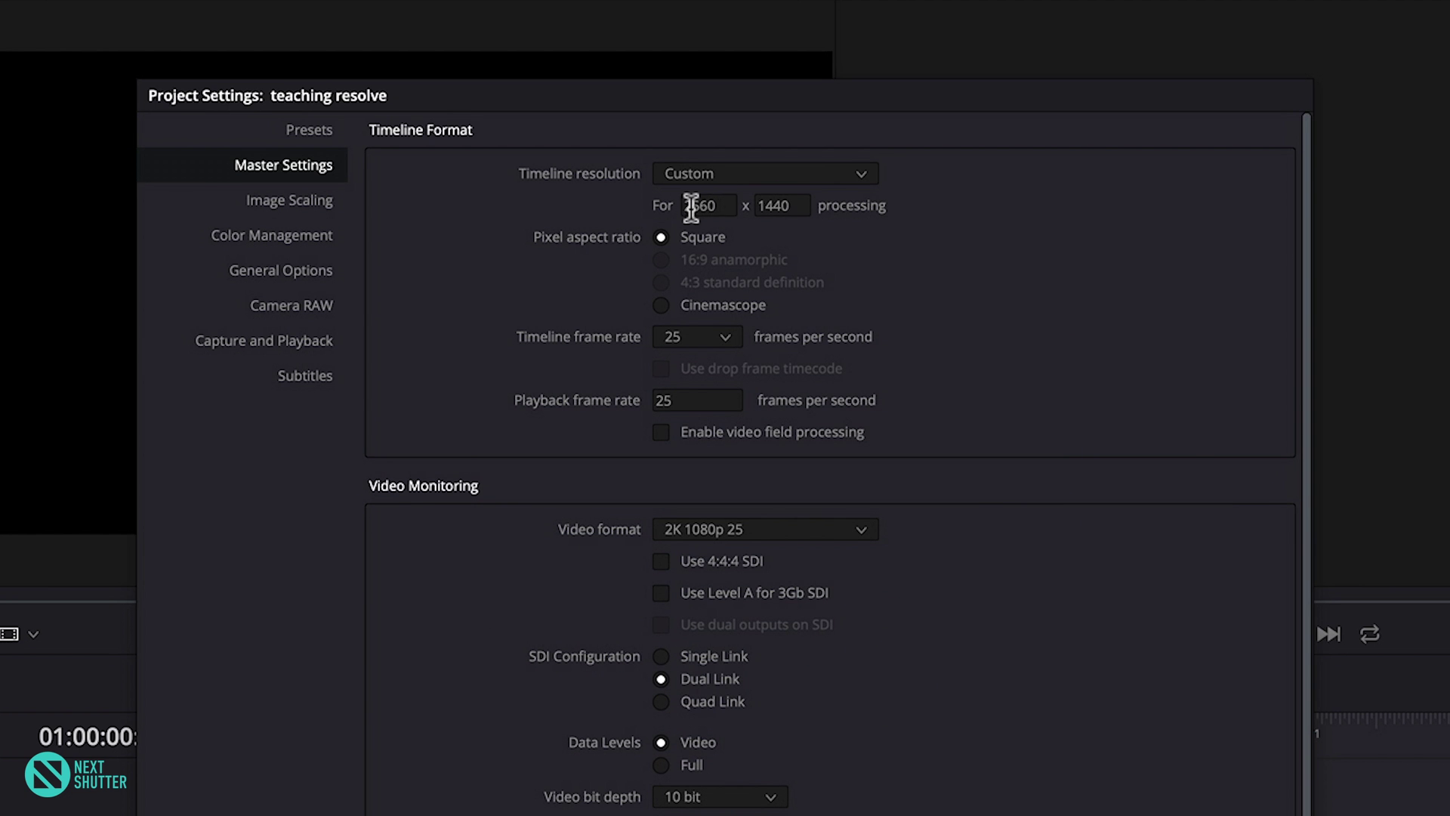
{"action": "left_click", "coordinate": [737, 172]}
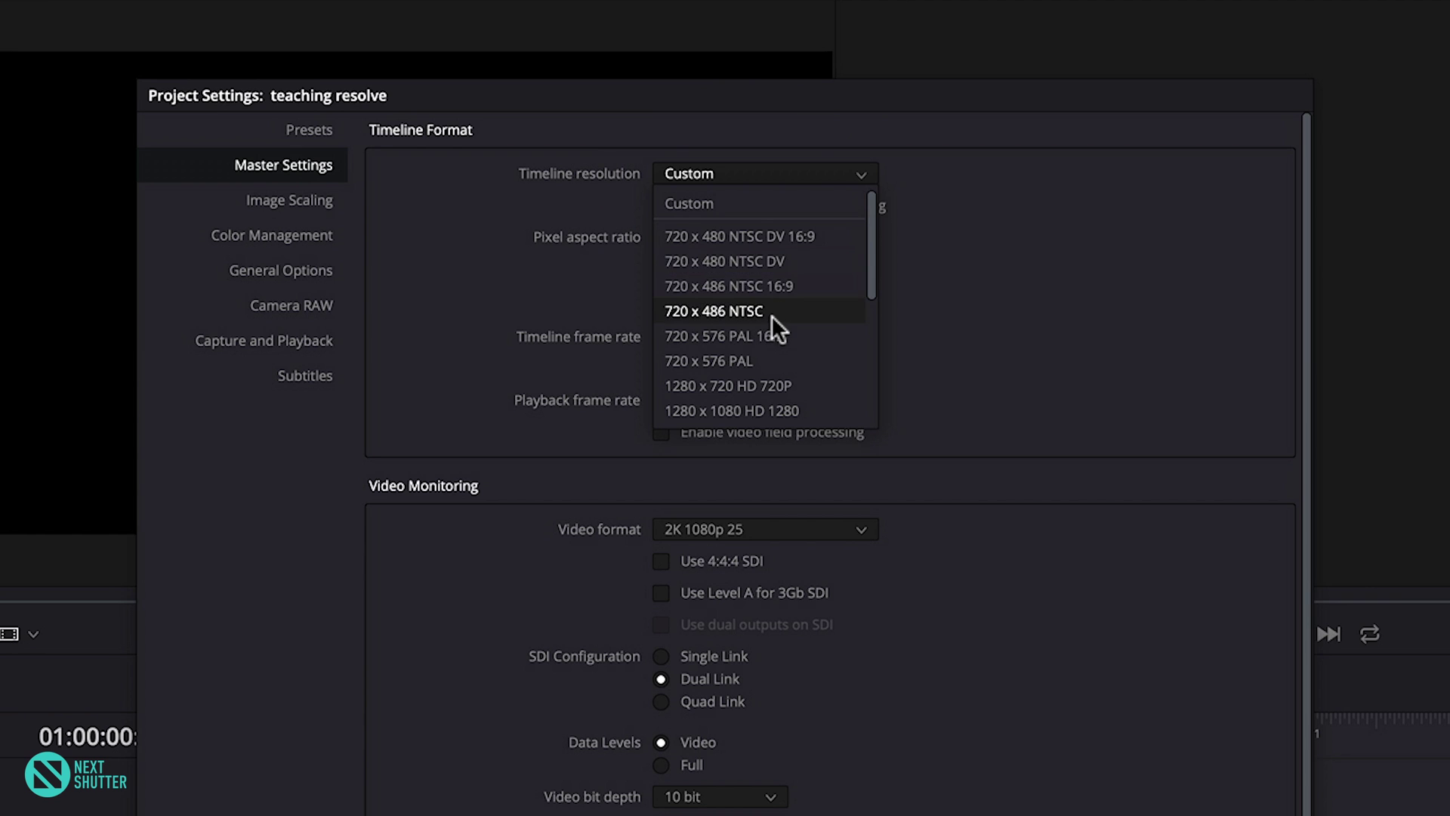
{"action": "scroll", "coordinate": [755, 331], "scroll_direction": "down", "scroll_amount": 3}
{"action": "scroll", "coordinate": [755, 331], "scroll_direction": "up", "scroll_amount": 2}
{"action": "scroll", "coordinate": [756, 330], "scroll_direction": "up", "scroll_amount": 1}
{"action": "scroll", "coordinate": [753, 309], "scroll_direction": "up", "scroll_amount": 1}
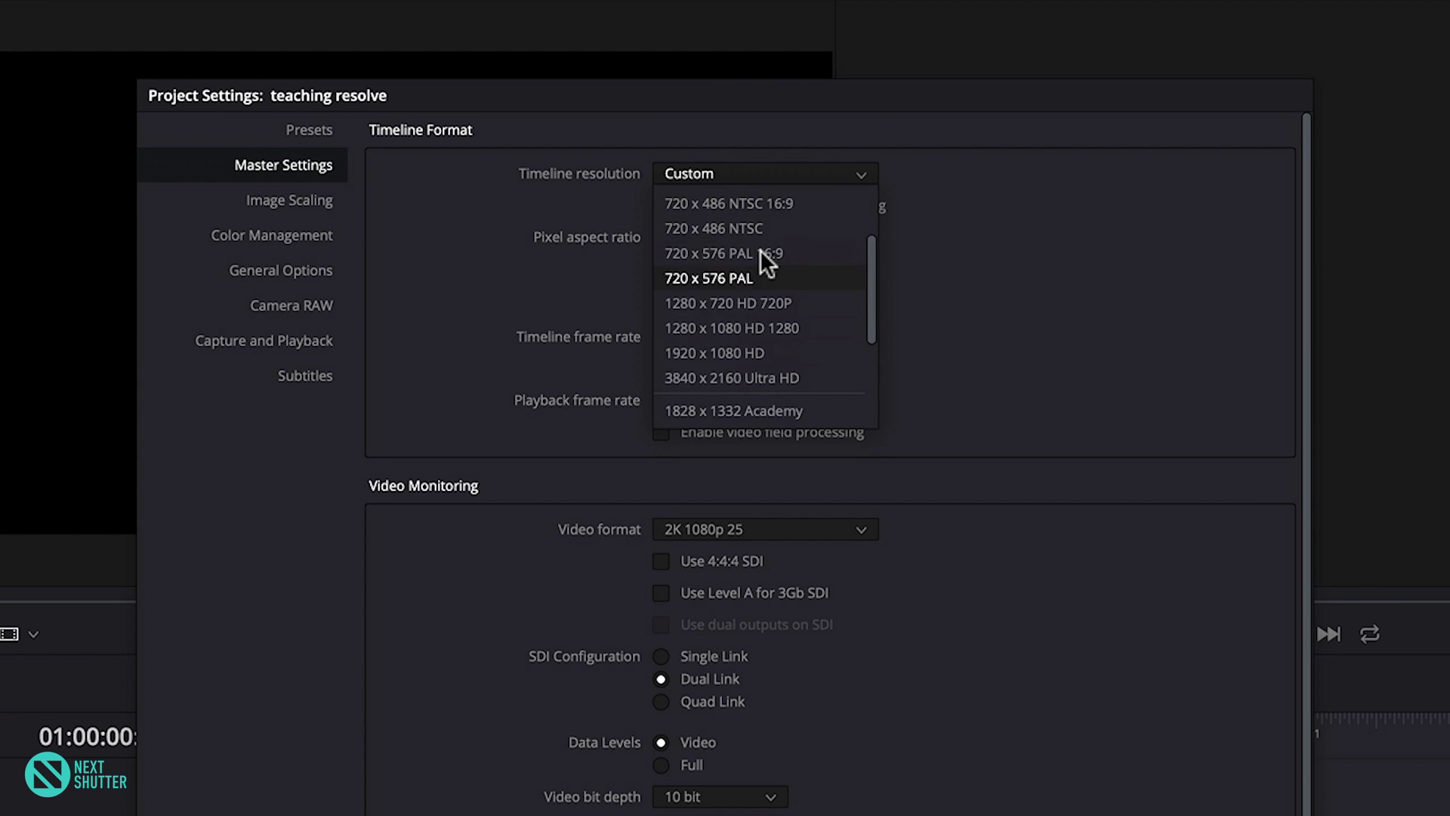
{"action": "scroll", "coordinate": [759, 249], "scroll_direction": "up", "scroll_amount": 3}
{"action": "scroll", "coordinate": [766, 349], "scroll_direction": "down", "scroll_amount": 1}
{"action": "scroll", "coordinate": [765, 349], "scroll_direction": "down", "scroll_amount": 1}
{"action": "scroll", "coordinate": [766, 349], "scroll_direction": "down", "scroll_amount": 1}
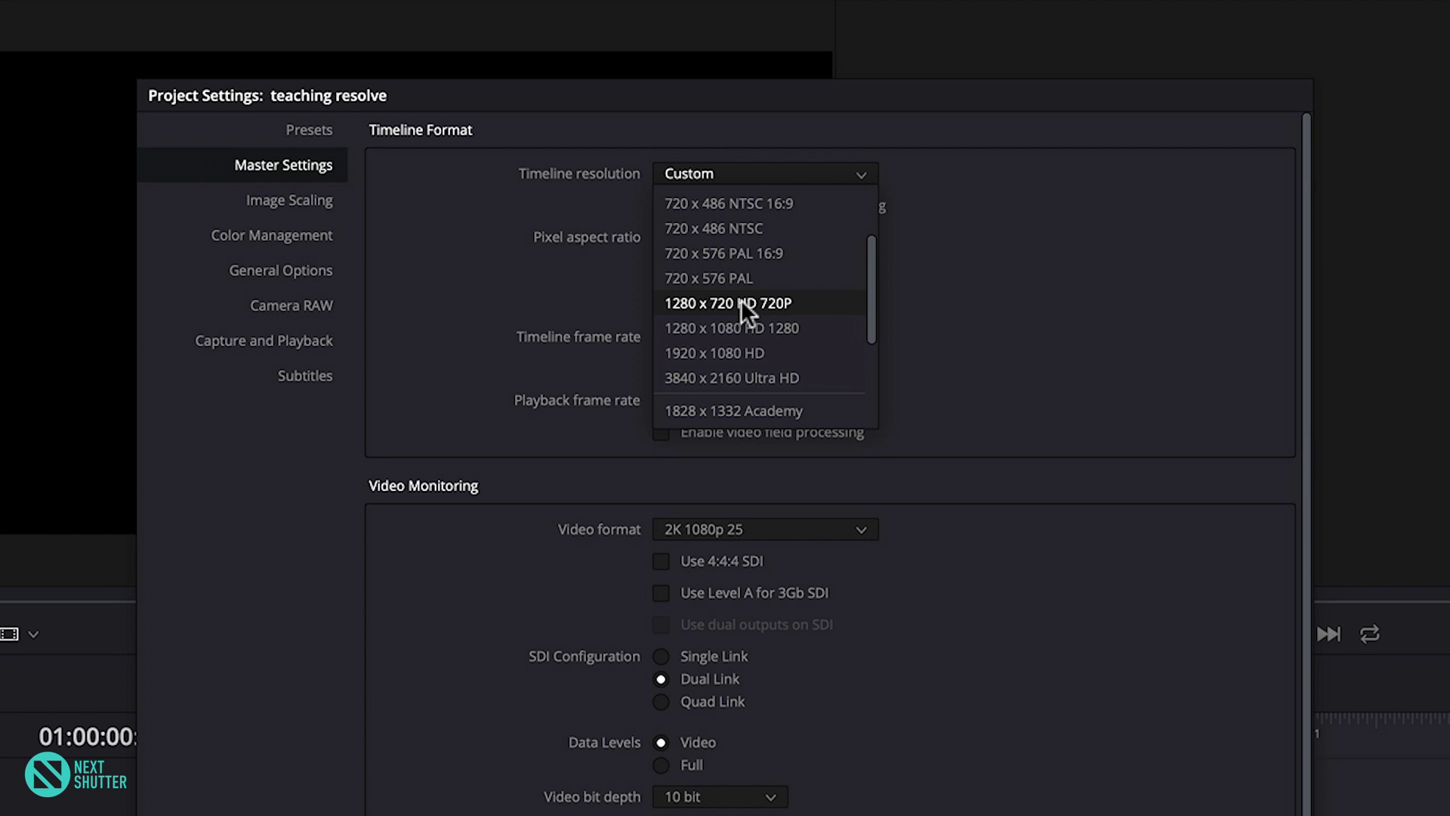
{"action": "scroll", "coordinate": [438, 744], "scroll_direction": "down", "scroll_amount": 2}
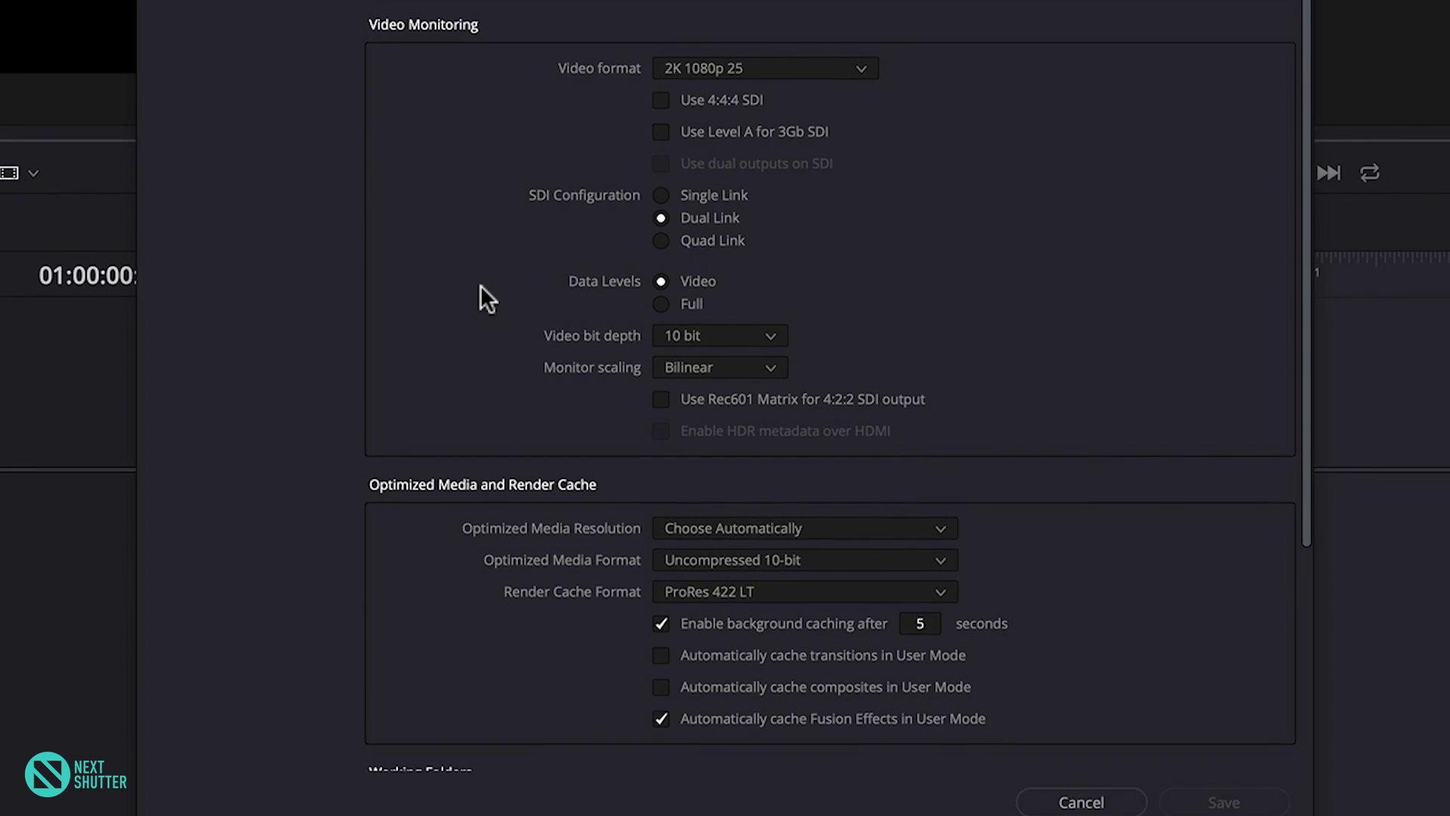
Set Optimized Media Format to GoPro CineForm YUV 10-bit.
{"action": "scroll", "coordinate": [480, 230], "scroll_direction": "down", "scroll_amount": 5}
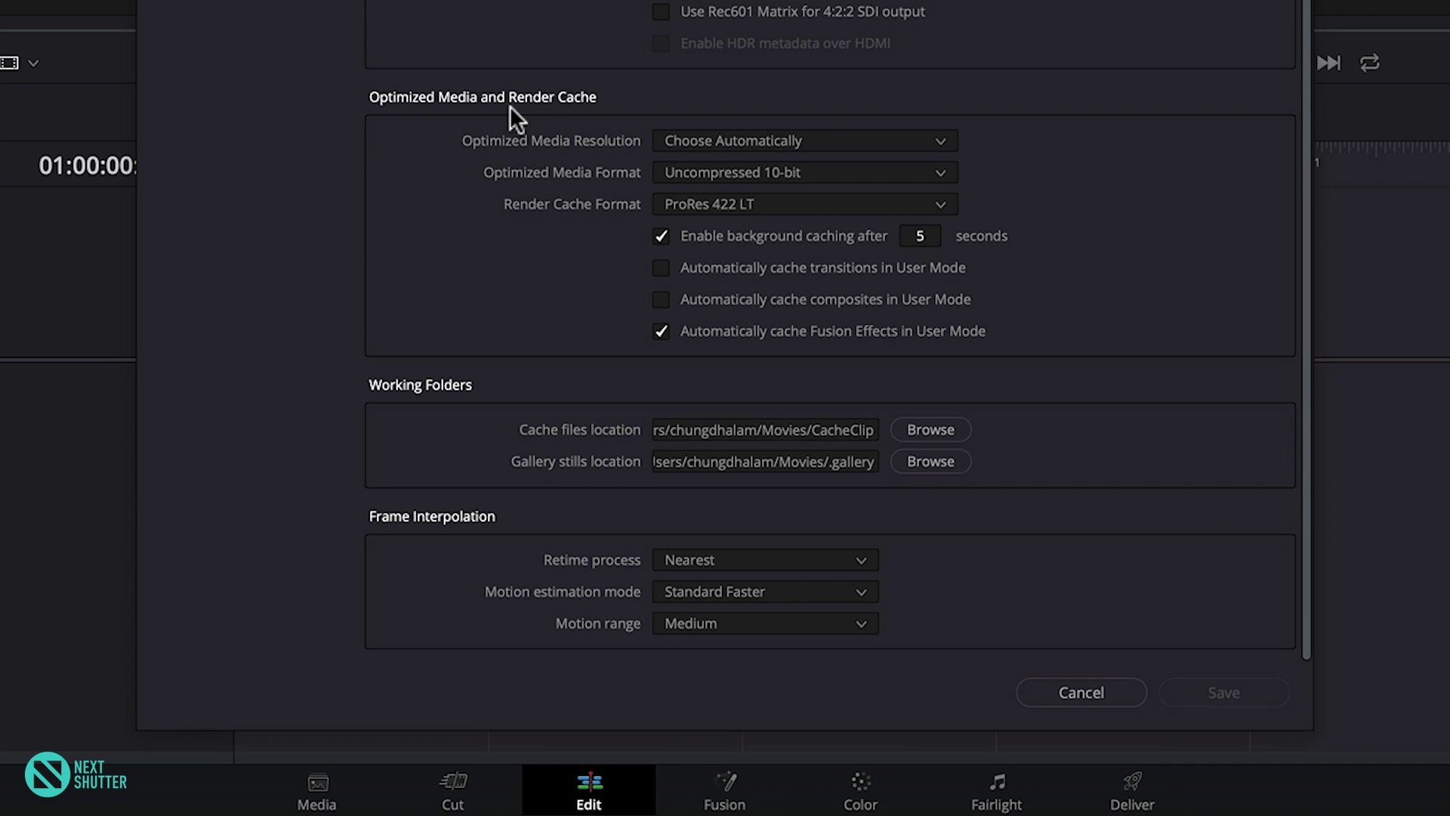
{"action": "left_click", "coordinate": [779, 175]}
{"action": "scroll", "coordinate": [791, 275], "scroll_direction": "down", "scroll_amount": 2}
{"action": "scroll", "coordinate": [792, 275], "scroll_direction": "down", "scroll_amount": 3}
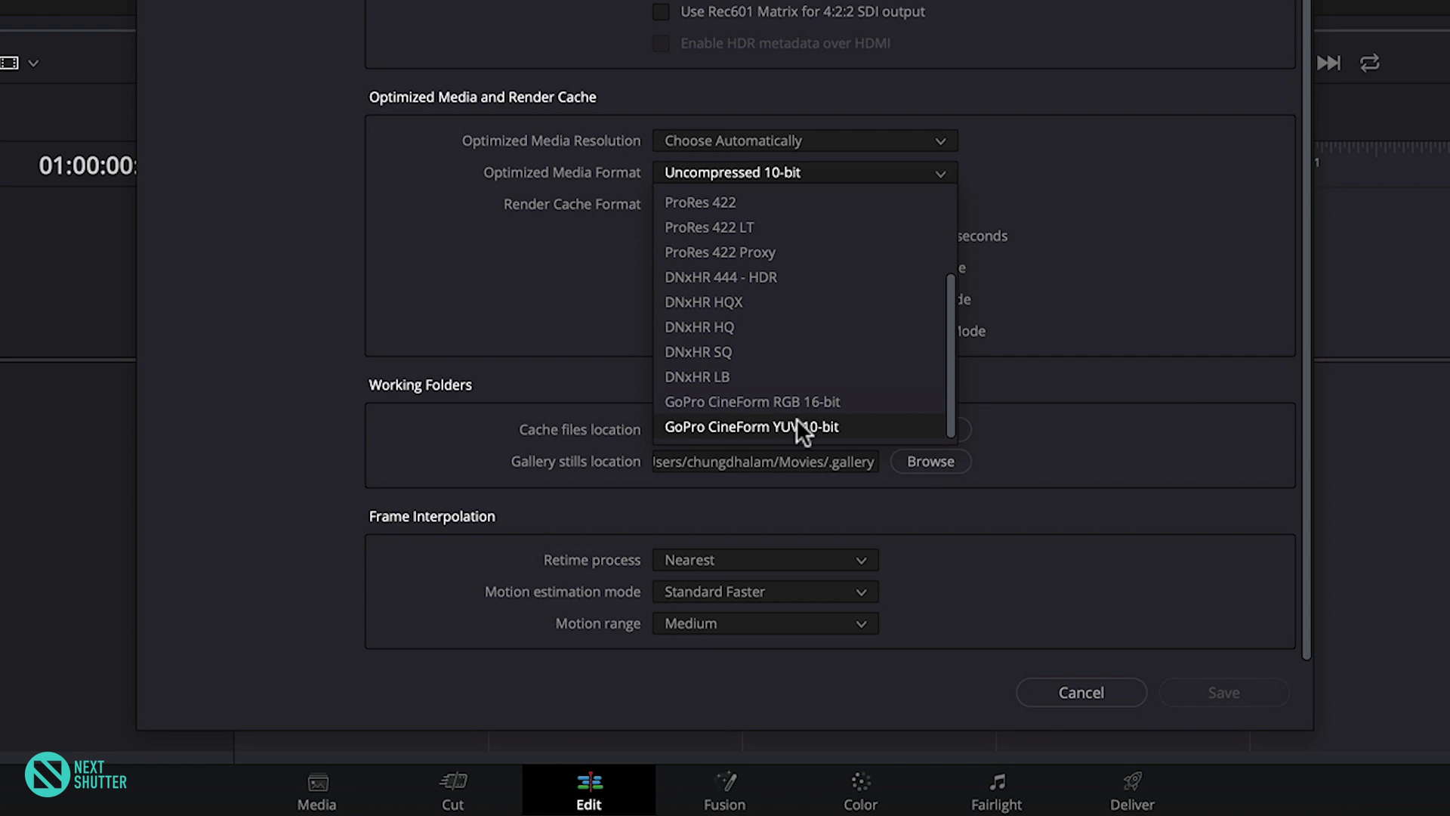
{"action": "scroll", "coordinate": [796, 419], "scroll_direction": "up", "scroll_amount": 5}
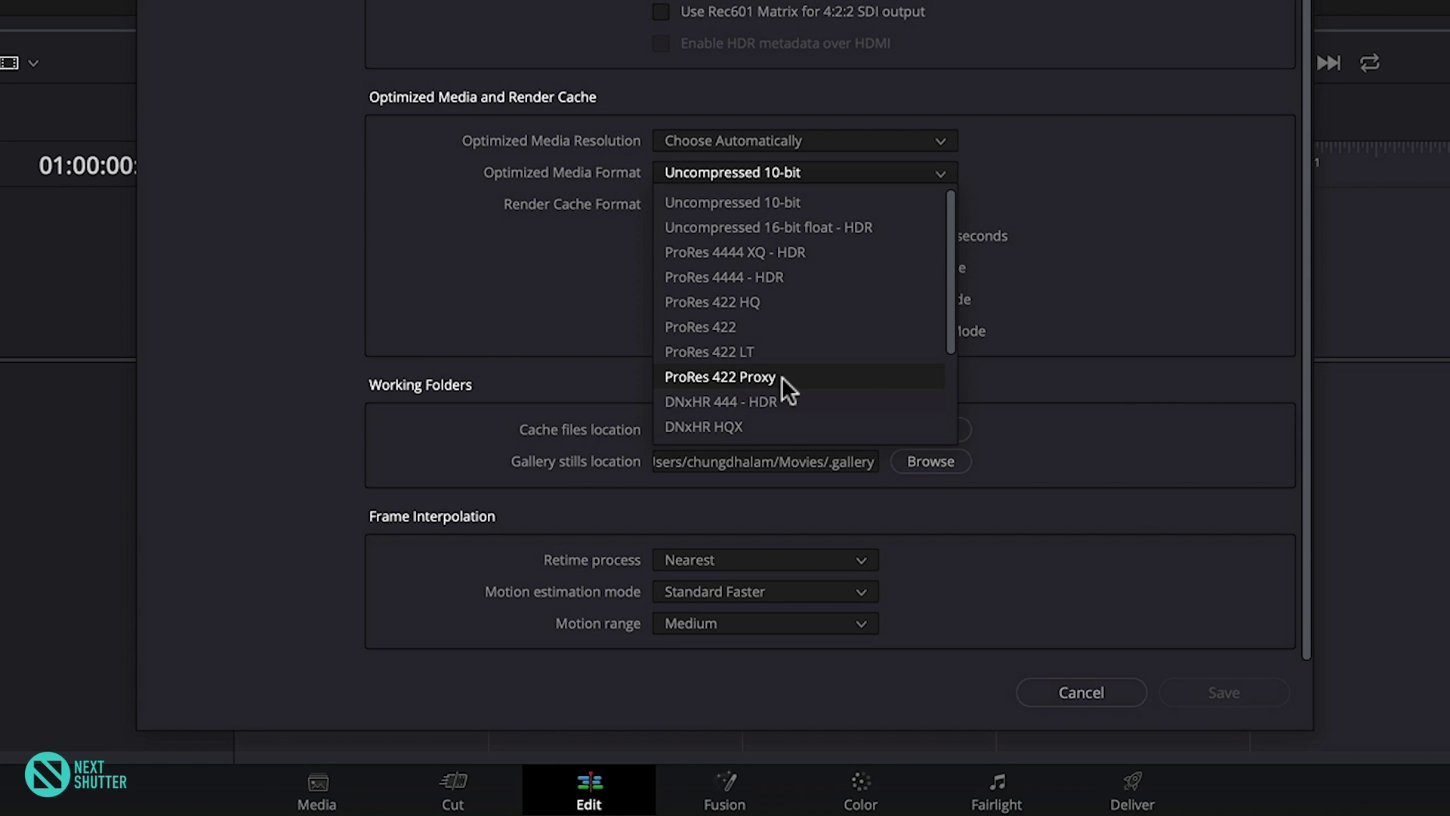
{"action": "scroll", "coordinate": [782, 376], "scroll_direction": "down", "scroll_amount": 5}
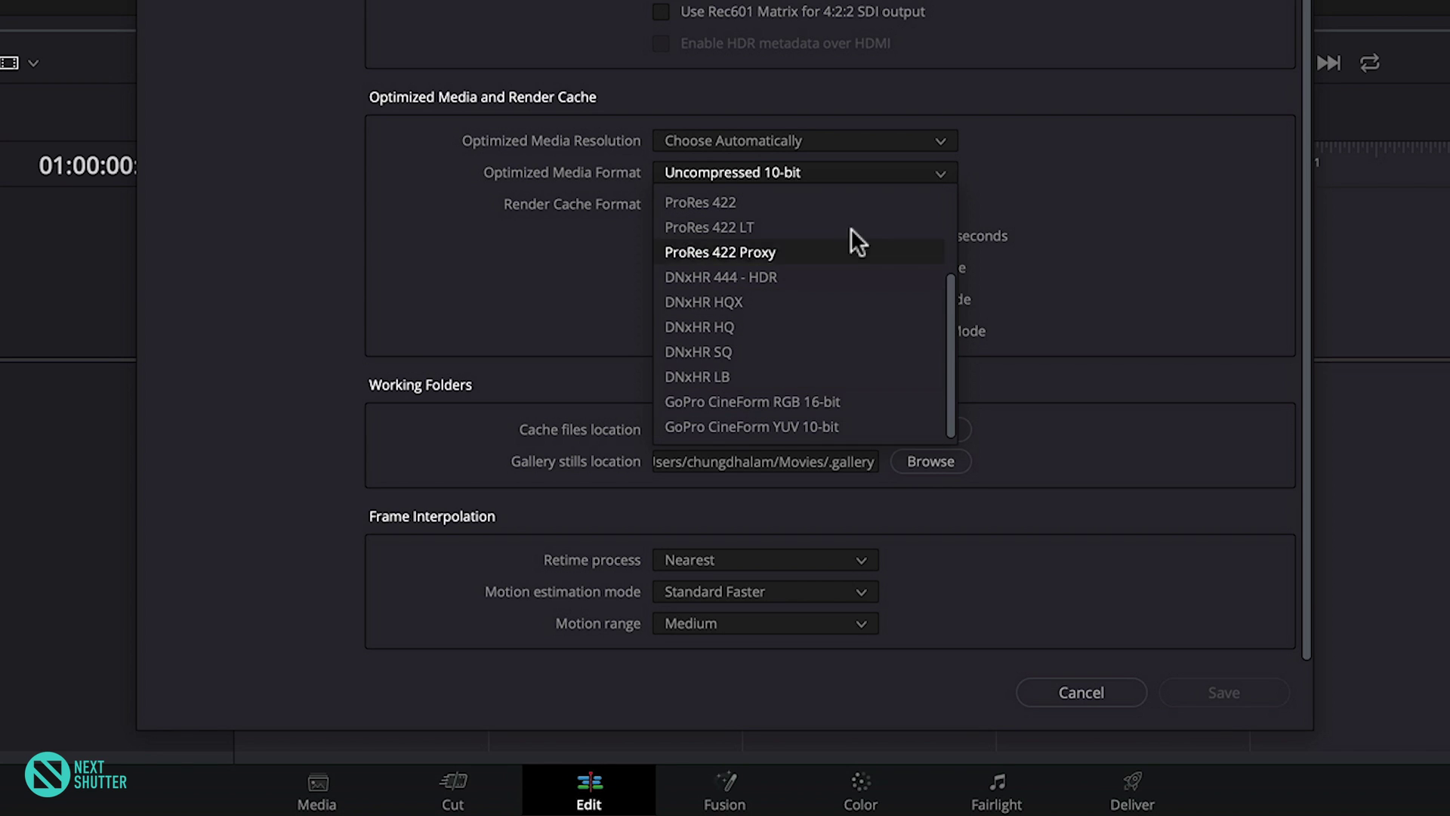
{"action": "scroll", "coordinate": [858, 188], "scroll_direction": "up", "scroll_amount": 3}
{"action": "scroll", "coordinate": [858, 188], "scroll_direction": "up", "scroll_amount": 2}
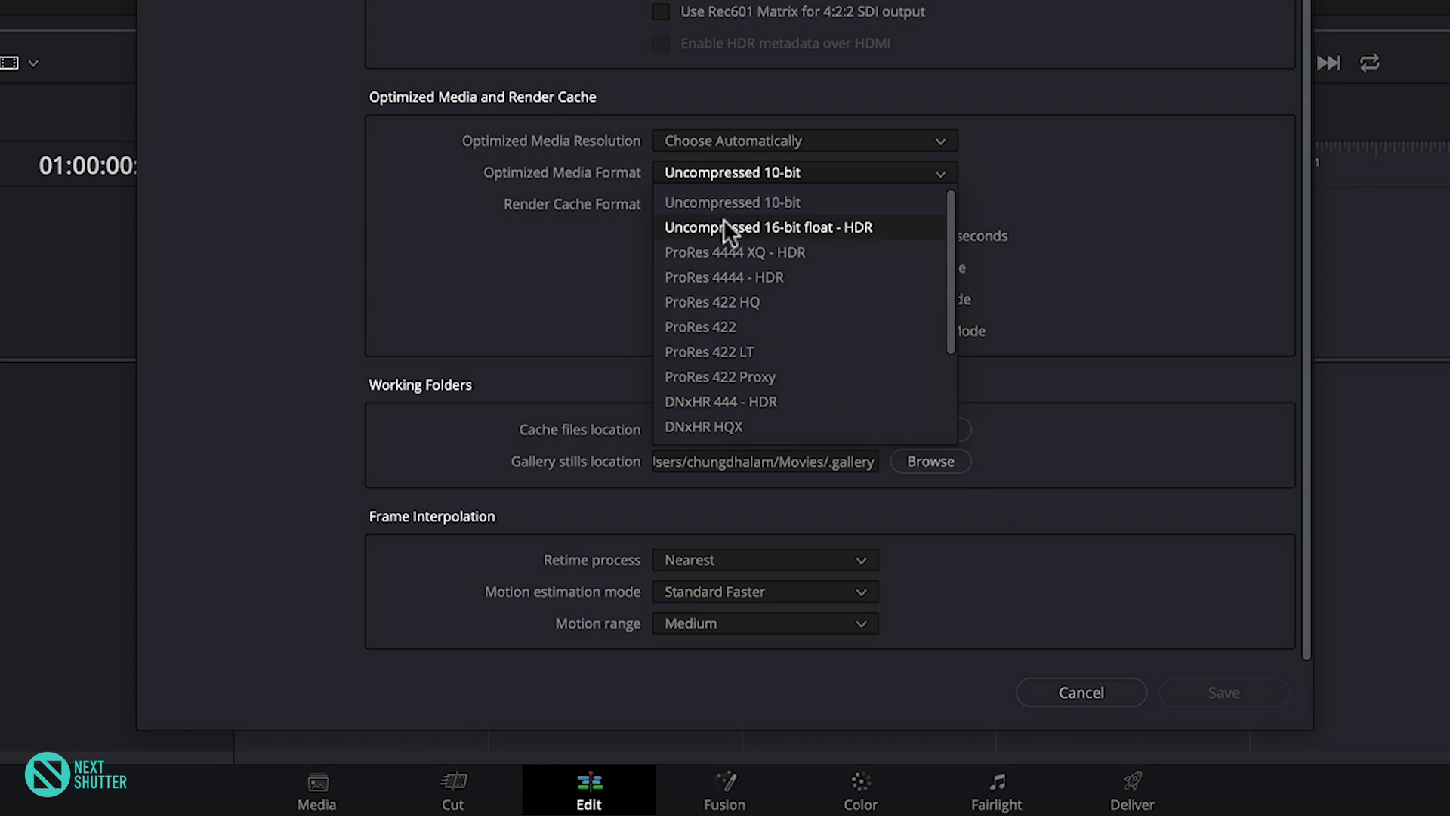
{"action": "scroll", "coordinate": [820, 319], "scroll_direction": "down", "scroll_amount": 3}
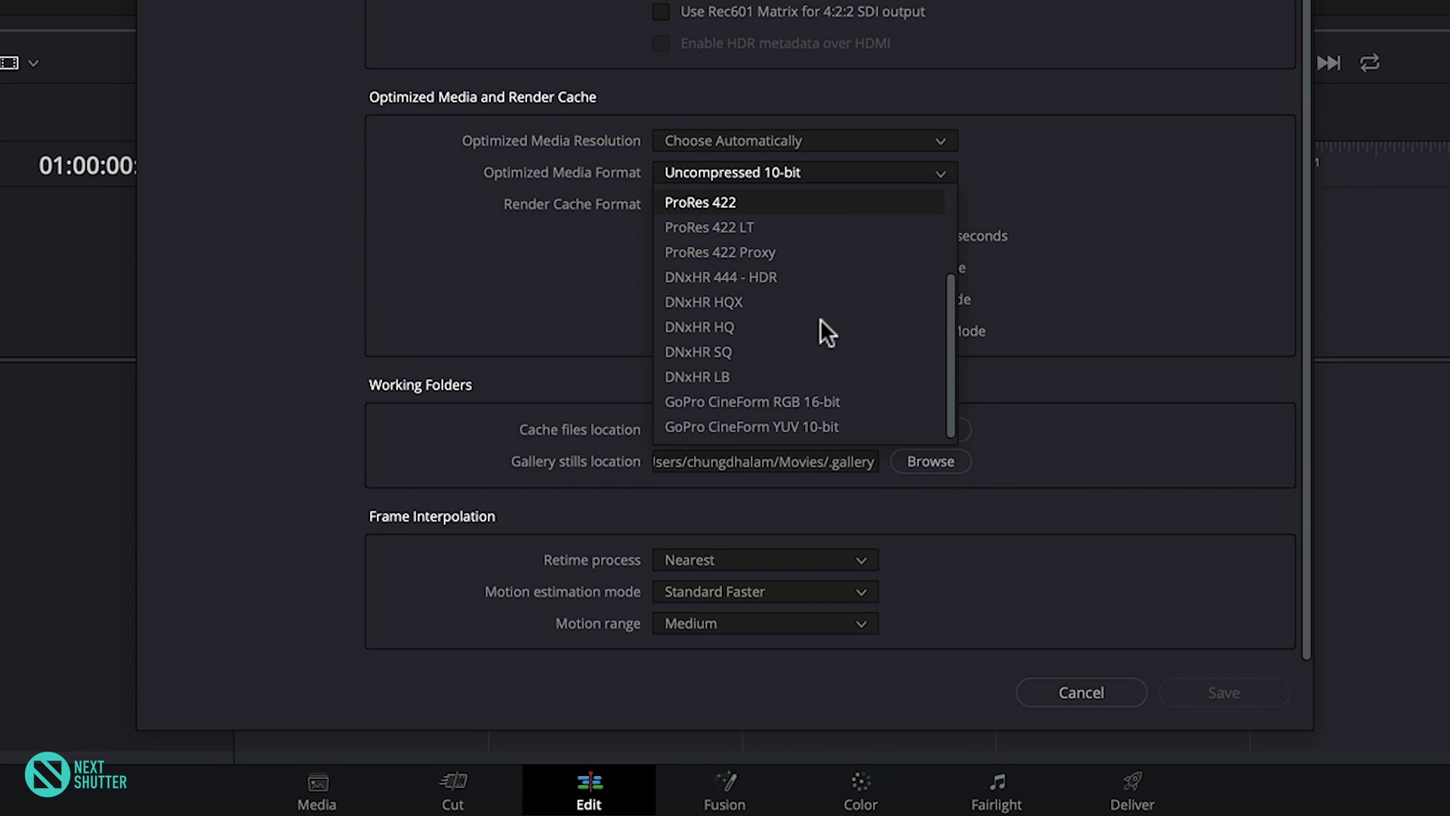
{"action": "left_click", "coordinate": [785, 421]}
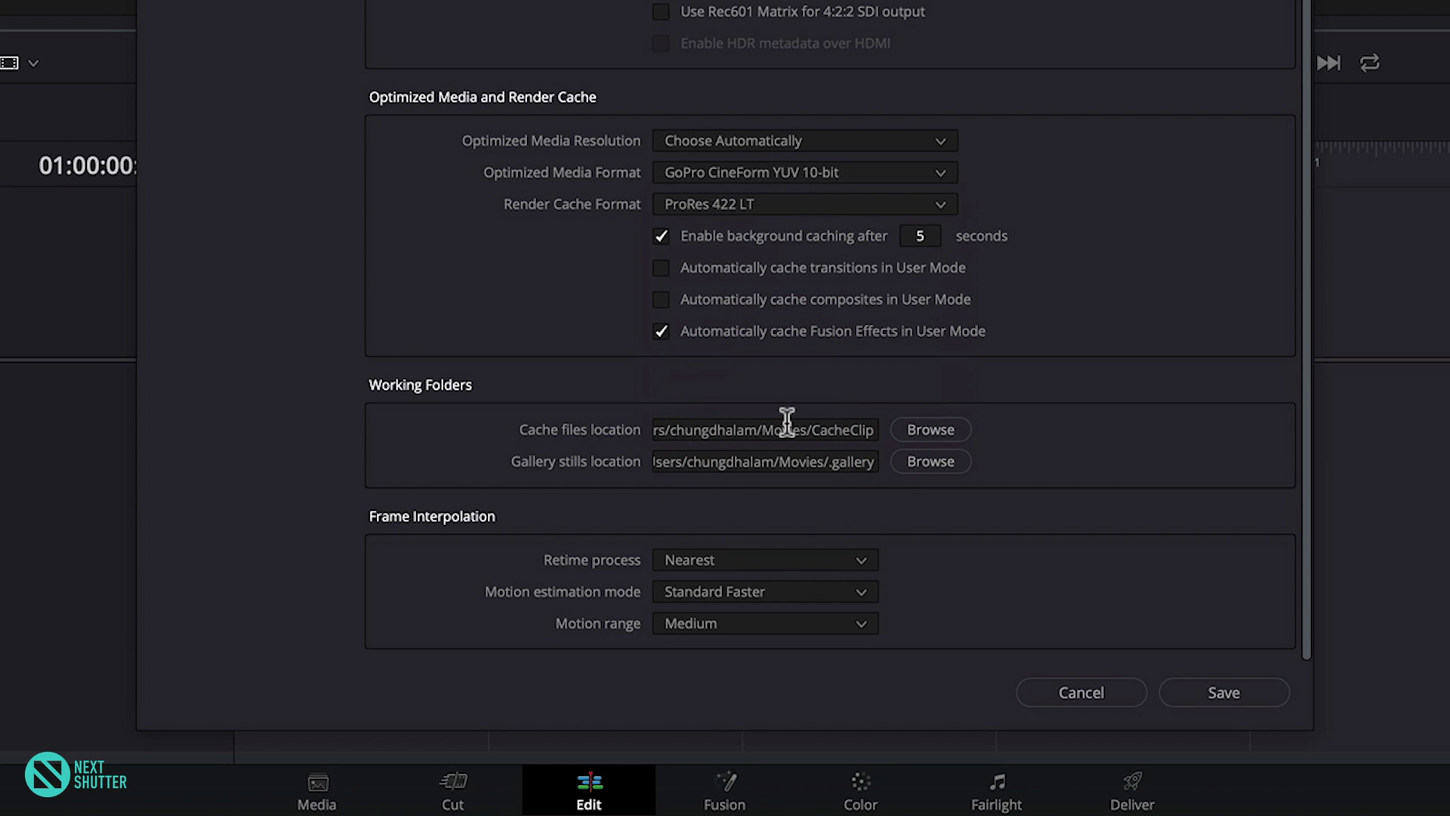
Set Render Cache Format to GoPro CineForm YUV 10-bit.
{"action": "left_click", "coordinate": [810, 204]}
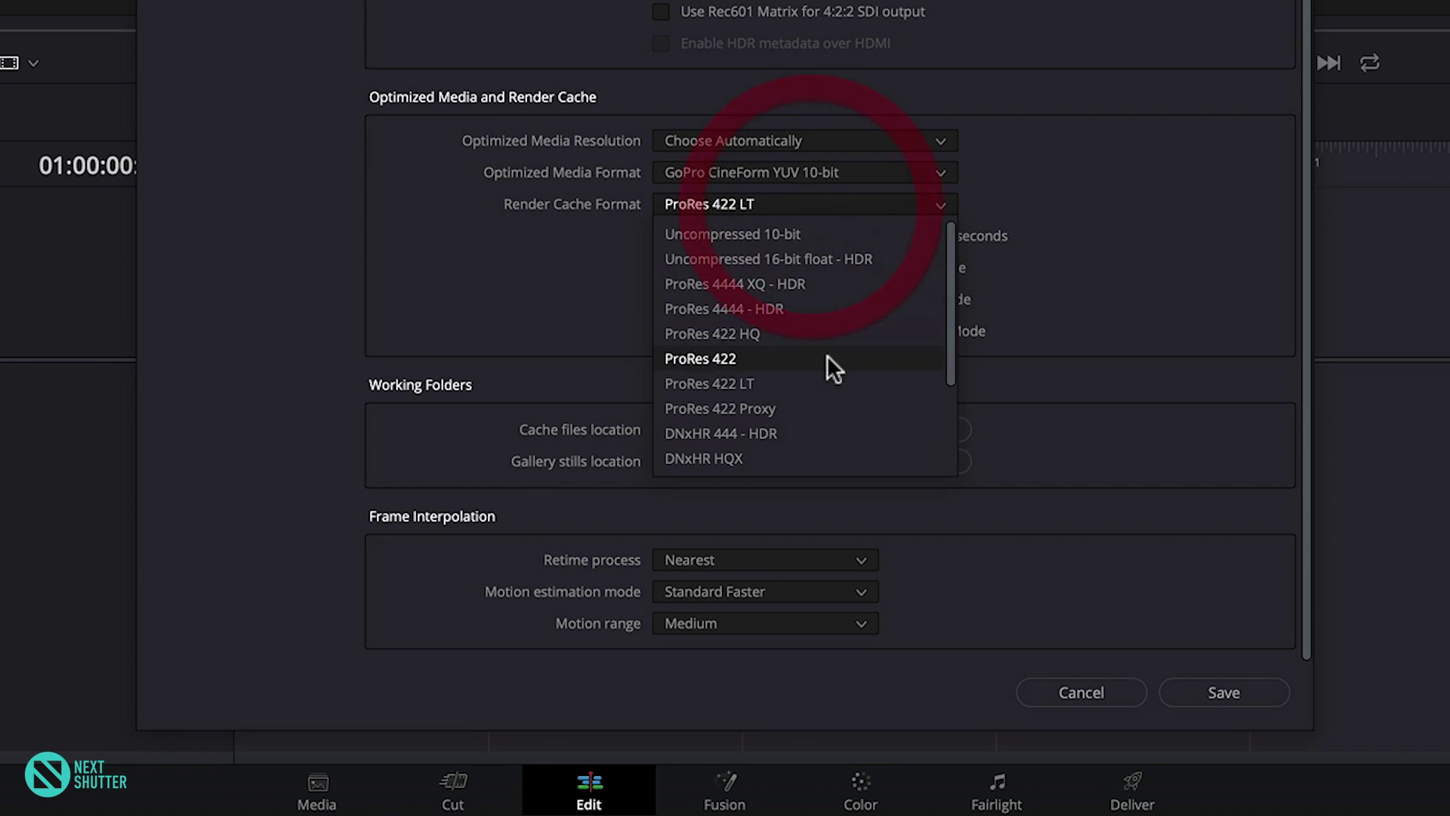
{"action": "scroll", "coordinate": [827, 355], "scroll_direction": "down", "scroll_amount": 3}
{"action": "left_click", "coordinate": [809, 460]}
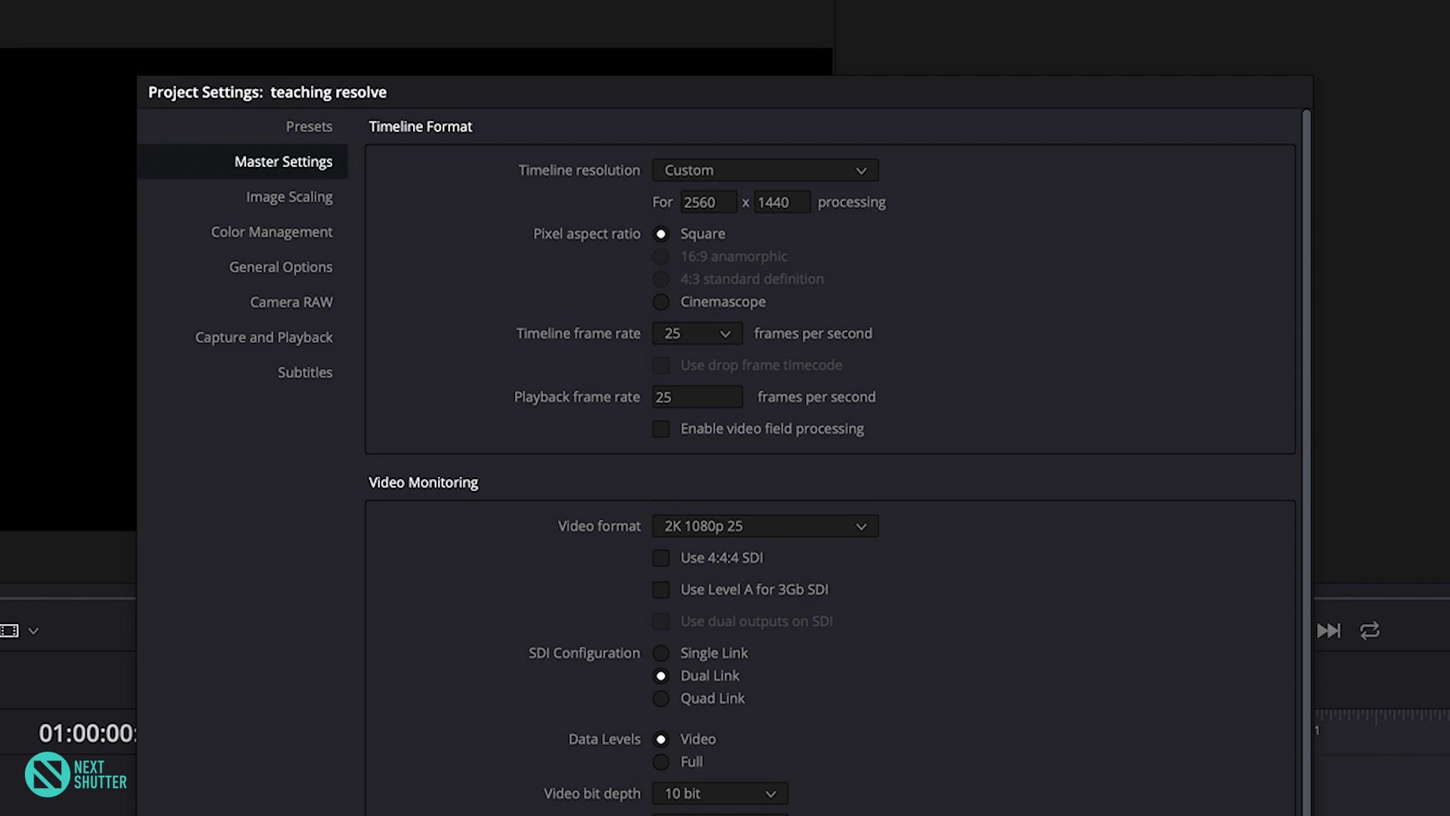
Look over the saved Presets, then return to Master Settings and open the Timeline resolution list.
{"action": "scroll", "coordinate": [831, 453], "scroll_direction": "down", "scroll_amount": 3}
{"action": "scroll", "coordinate": [486, 340], "scroll_direction": "down", "scroll_amount": 1}
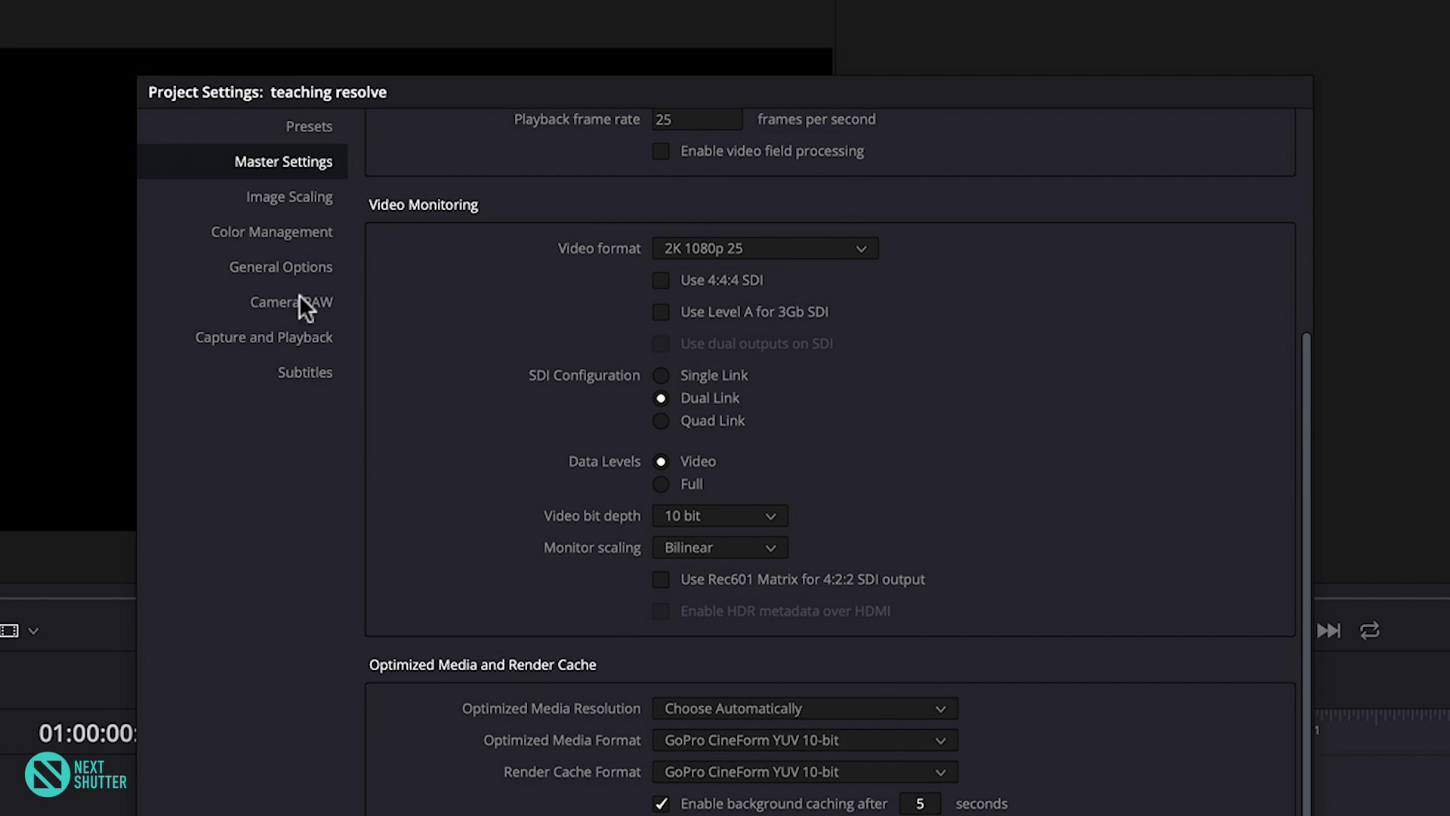
{"action": "scroll", "coordinate": [1084, 310], "scroll_direction": "up", "scroll_amount": 3}
{"action": "scroll", "coordinate": [1085, 309], "scroll_direction": "up", "scroll_amount": 1}
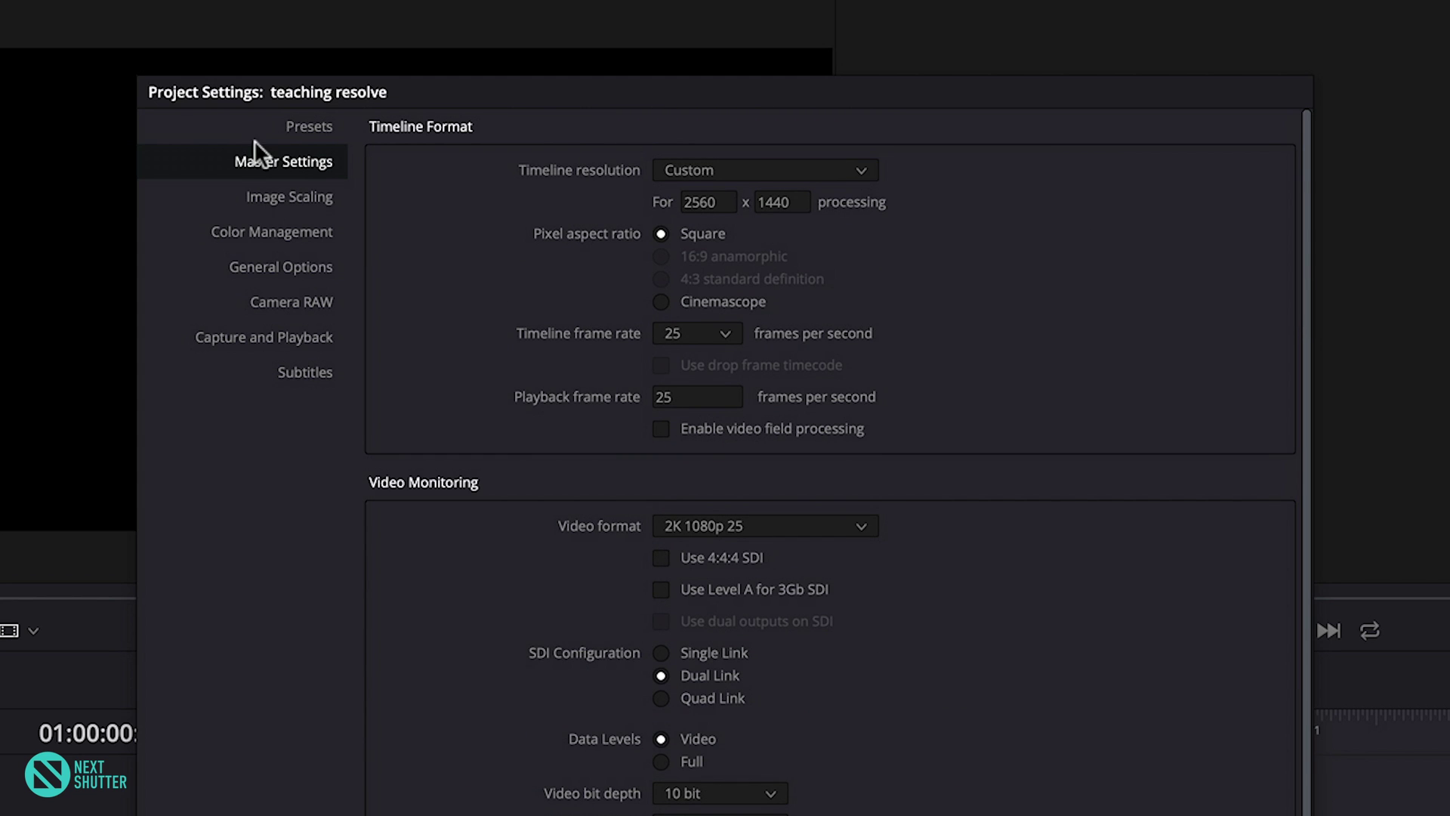
{"action": "left_click", "coordinate": [294, 125]}
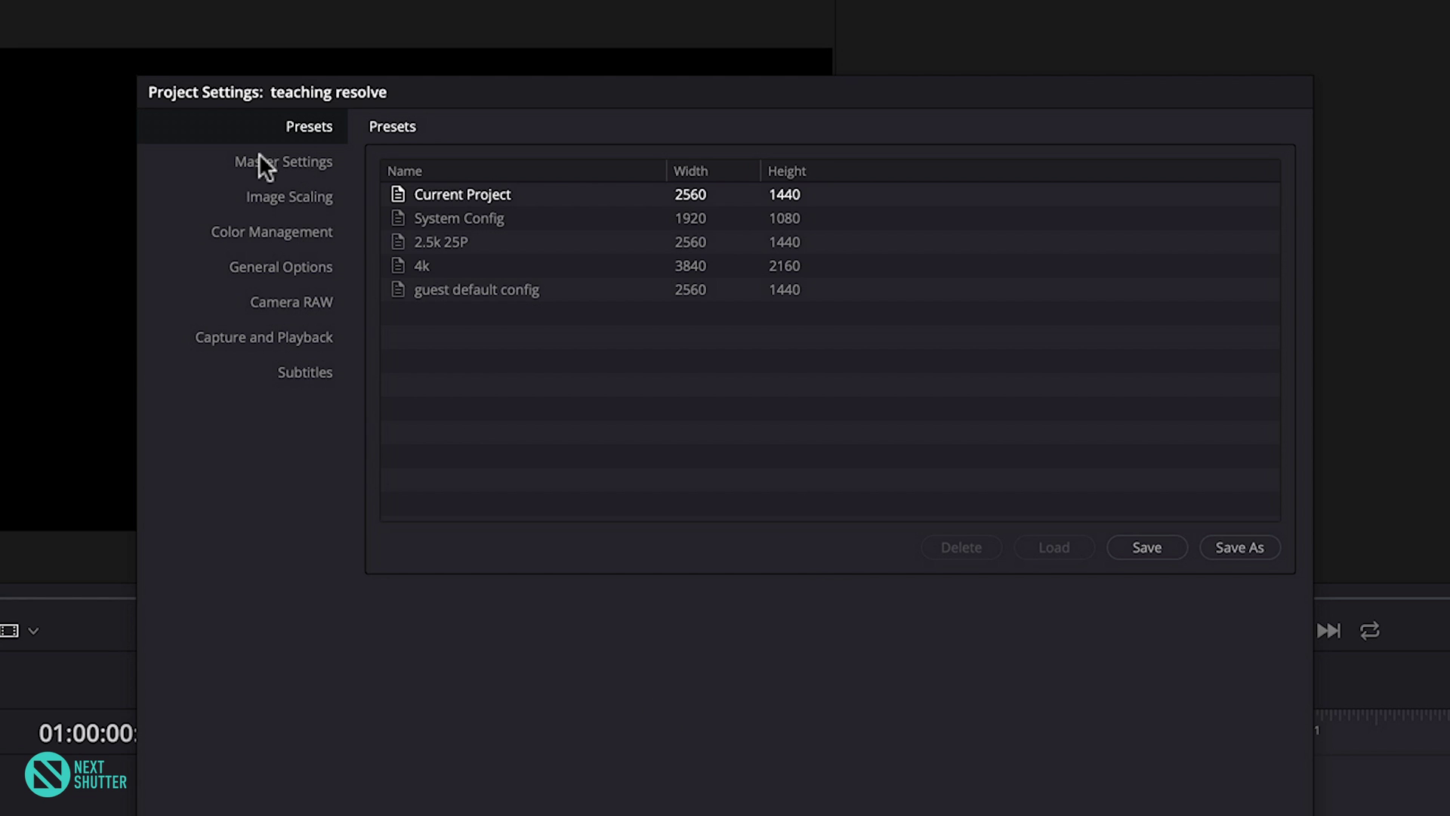
{"action": "left_click", "coordinate": [306, 160]}
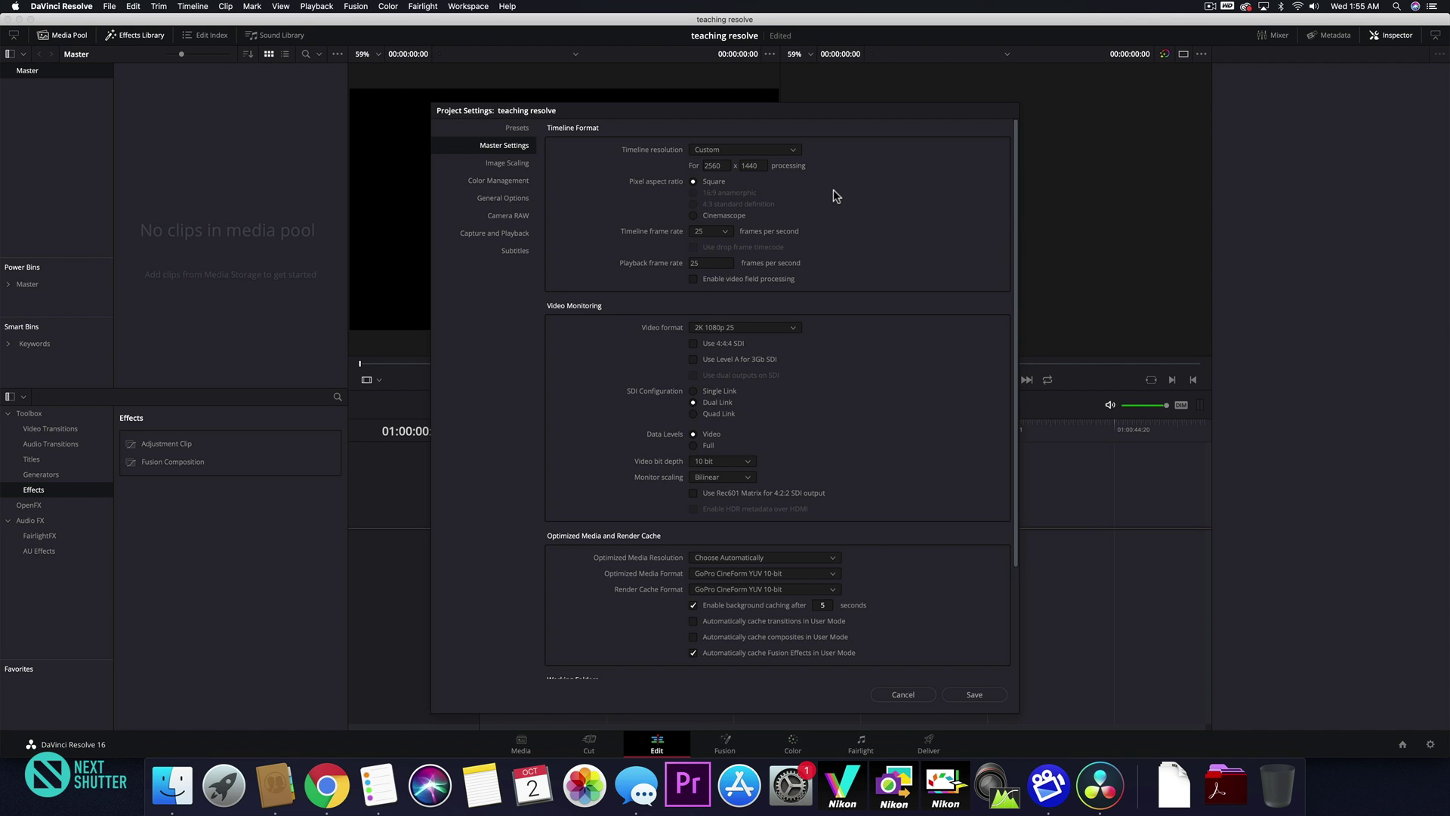
{"action": "left_click", "coordinate": [778, 151]}
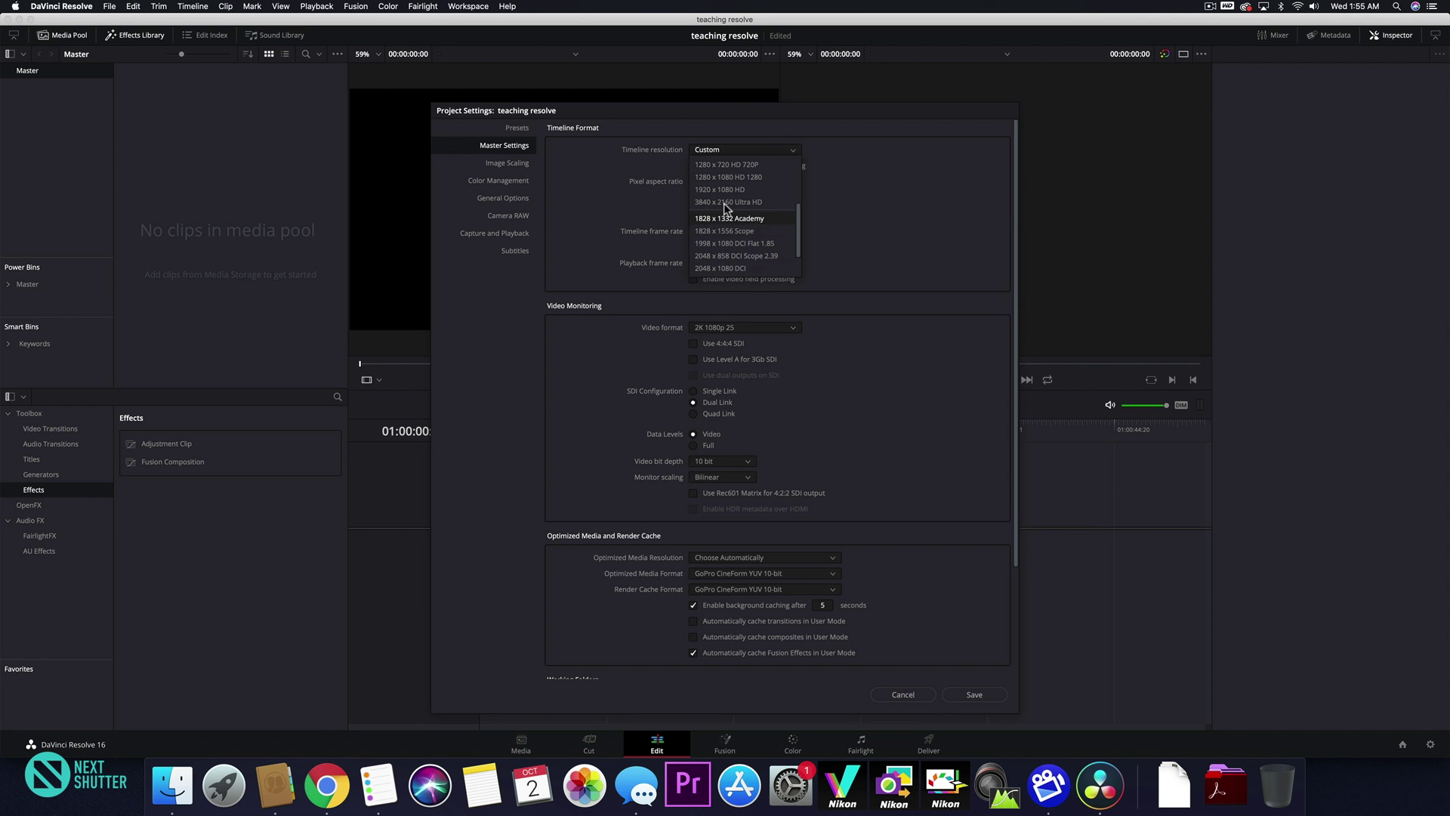
Set the timeline resolution to 3840 x 2160 Ultra HD, save, and re-check the settings.
{"action": "left_click", "coordinate": [729, 201]}
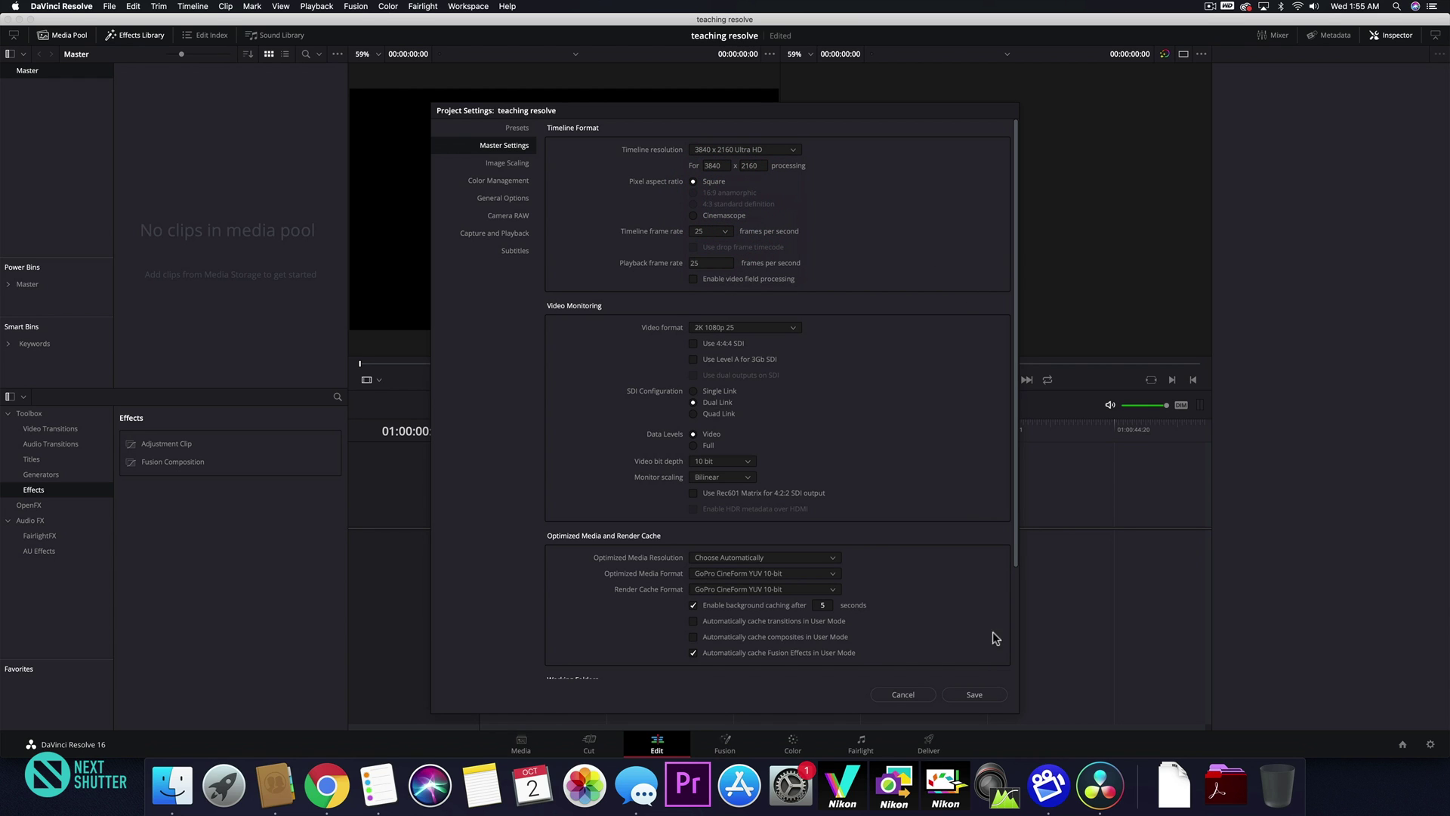
{"action": "left_click", "coordinate": [976, 694]}
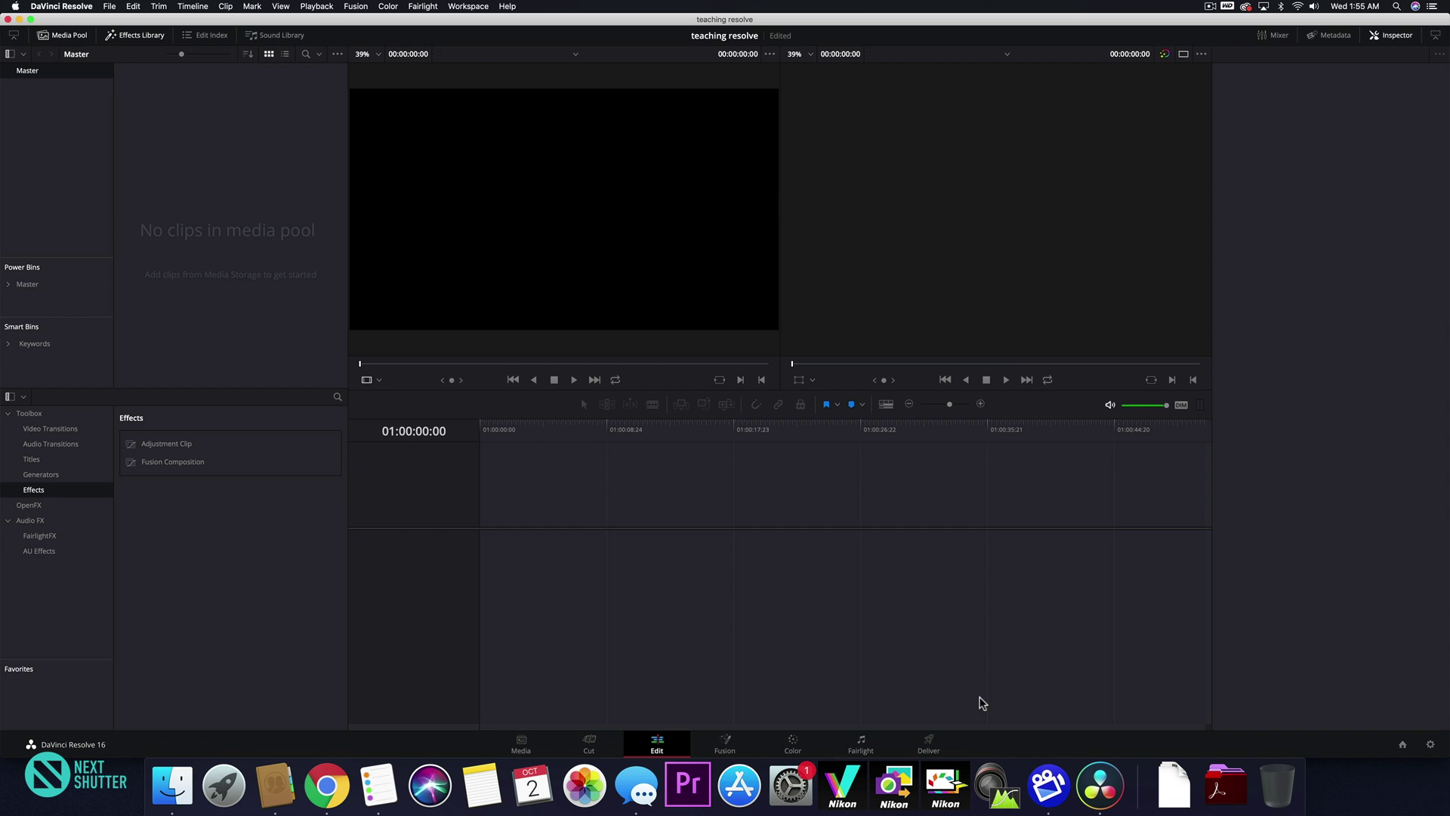
{"action": "left_click", "coordinate": [1430, 746]}
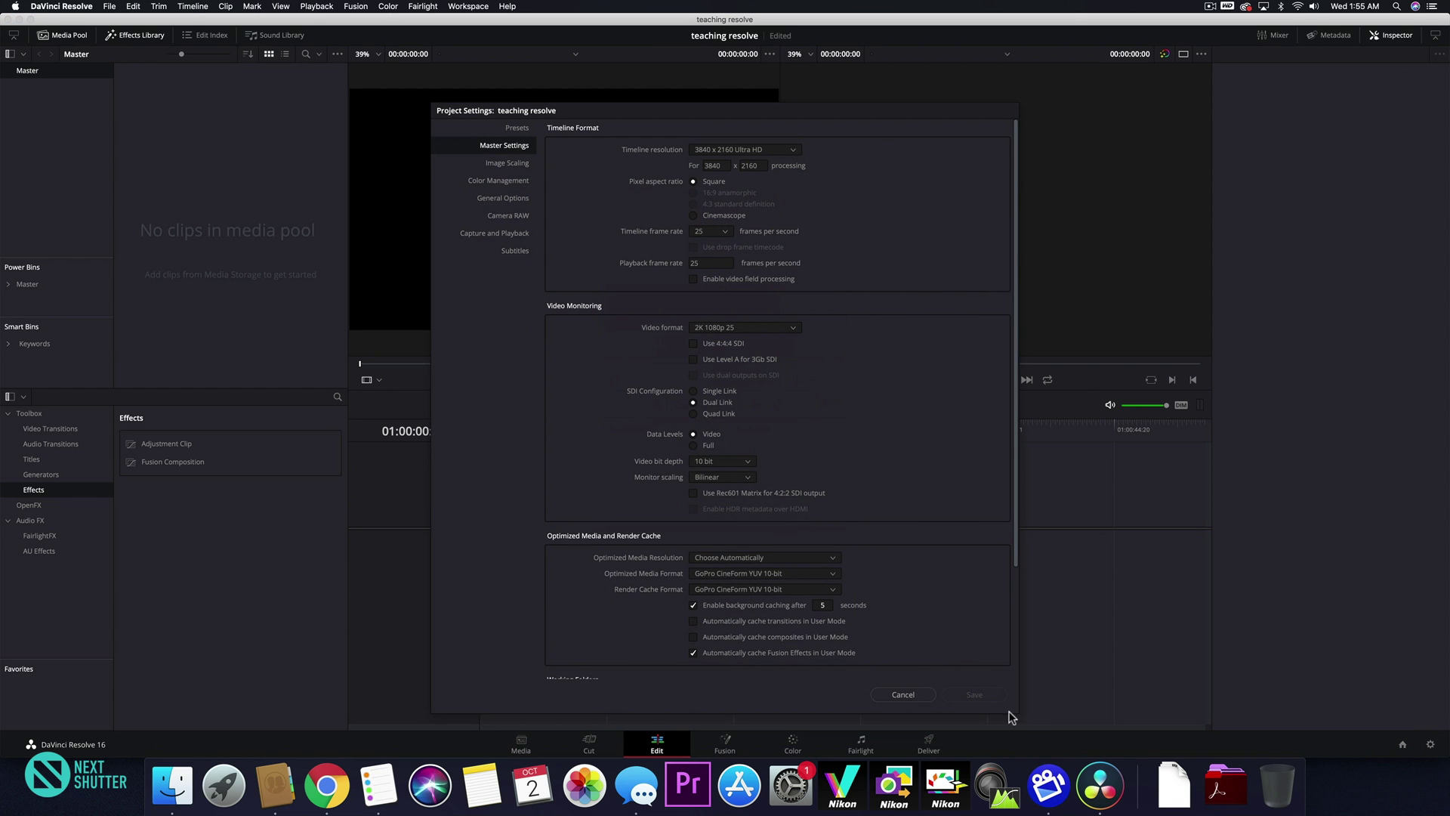
{"action": "left_click", "coordinate": [909, 699]}
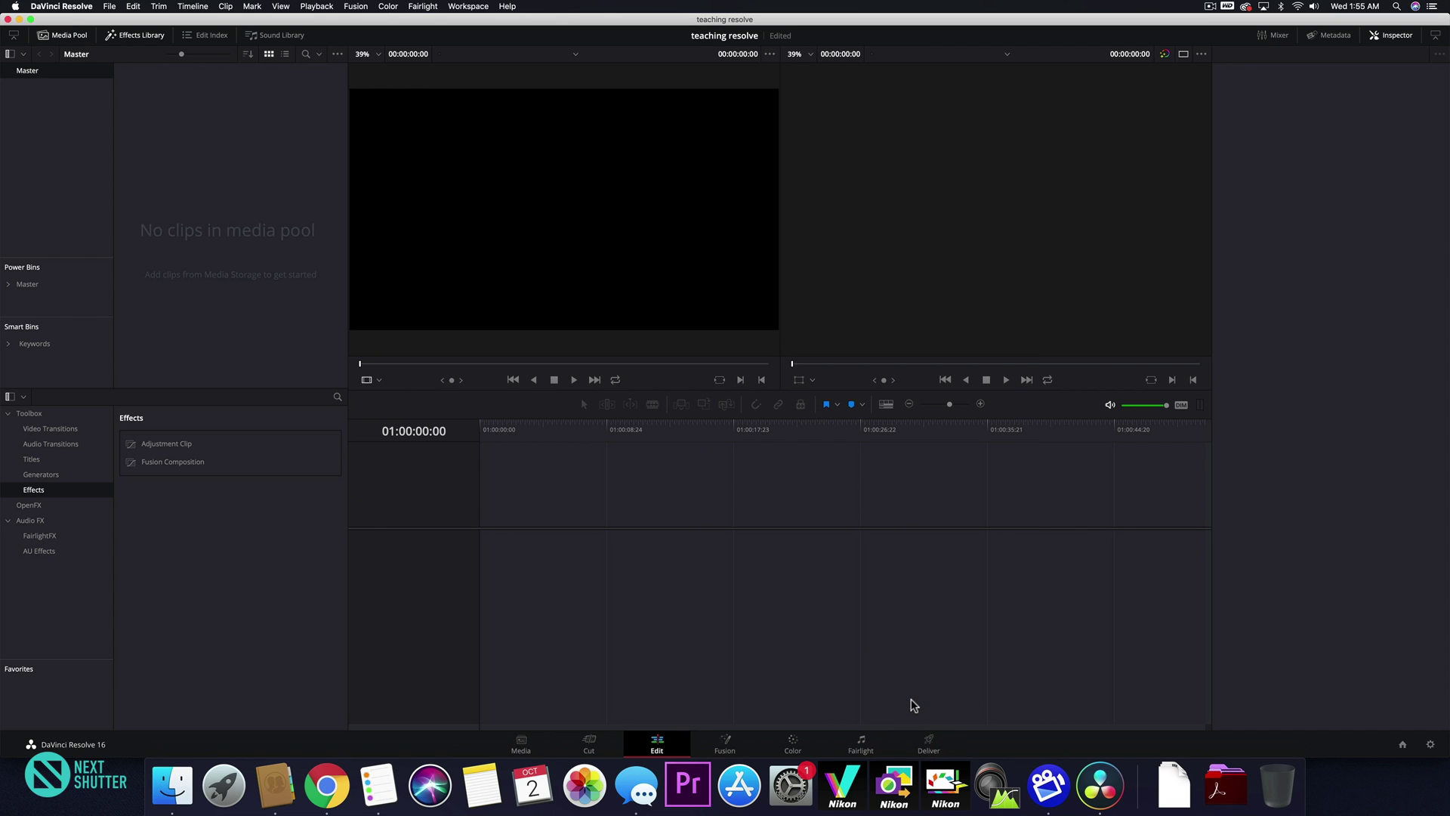
{"action": "left_click", "coordinate": [157, 792]}
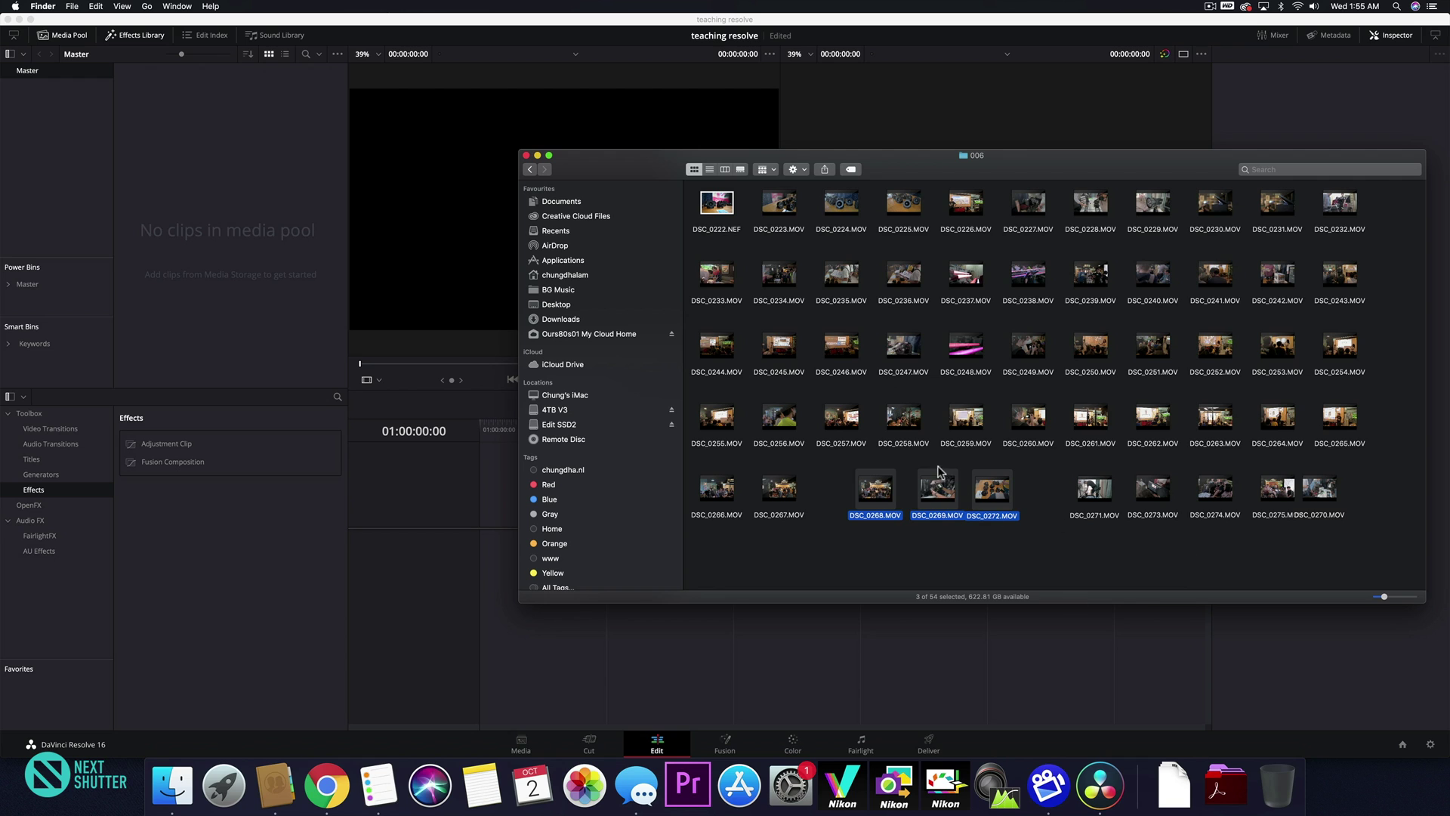
Drag the three selected MOV clips from Finder's folder 006 into Resolve's media pool.
{"action": "mouse_move", "coordinate": [939, 489]}
{"action": "left_click_drag", "start_coordinate": [946, 487], "coordinate": [179, 231]}
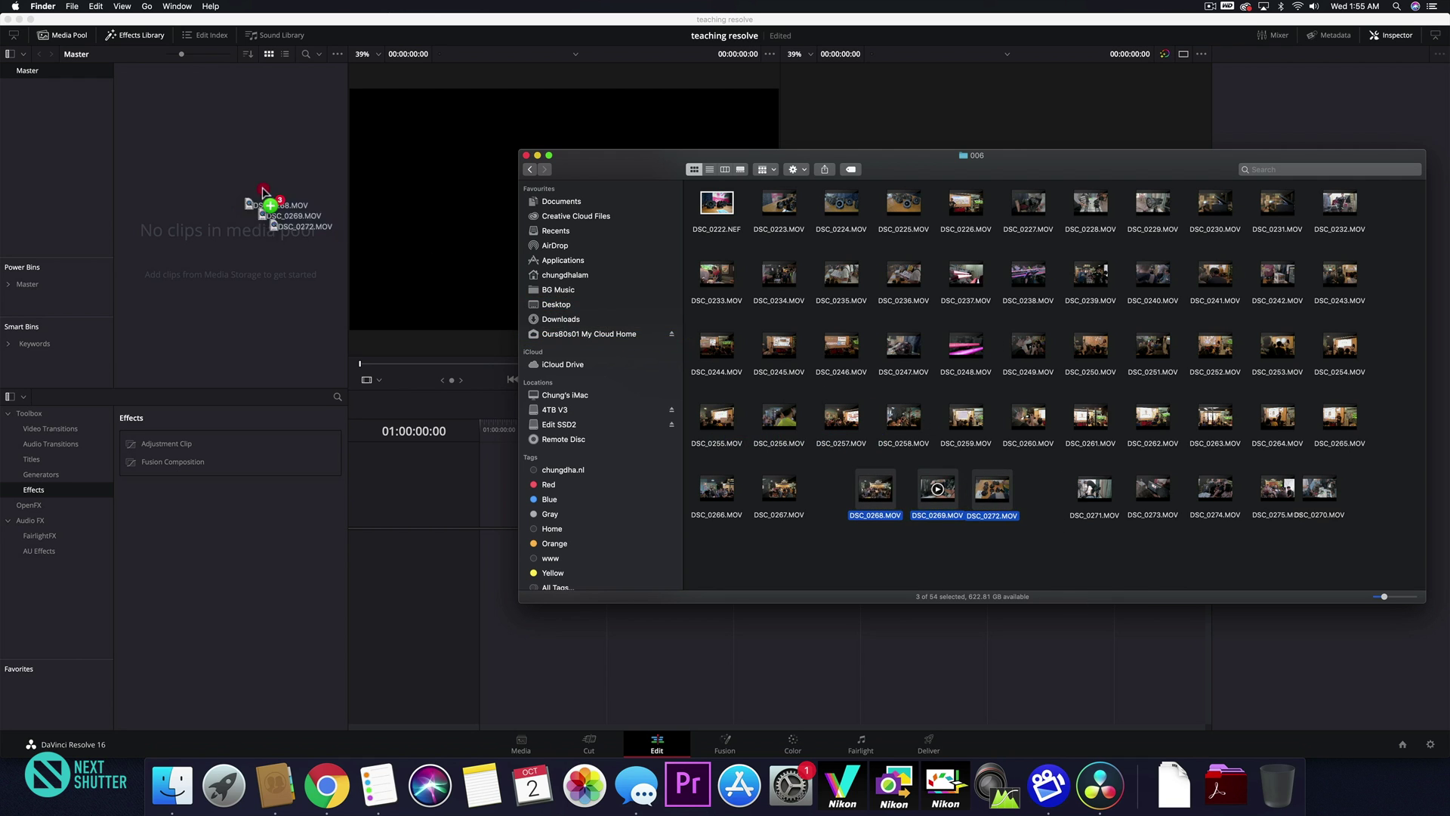
{"action": "left_click_drag", "start_coordinate": [180, 231], "coordinate": [179, 225]}
{"action": "left_click", "coordinate": [180, 214]}
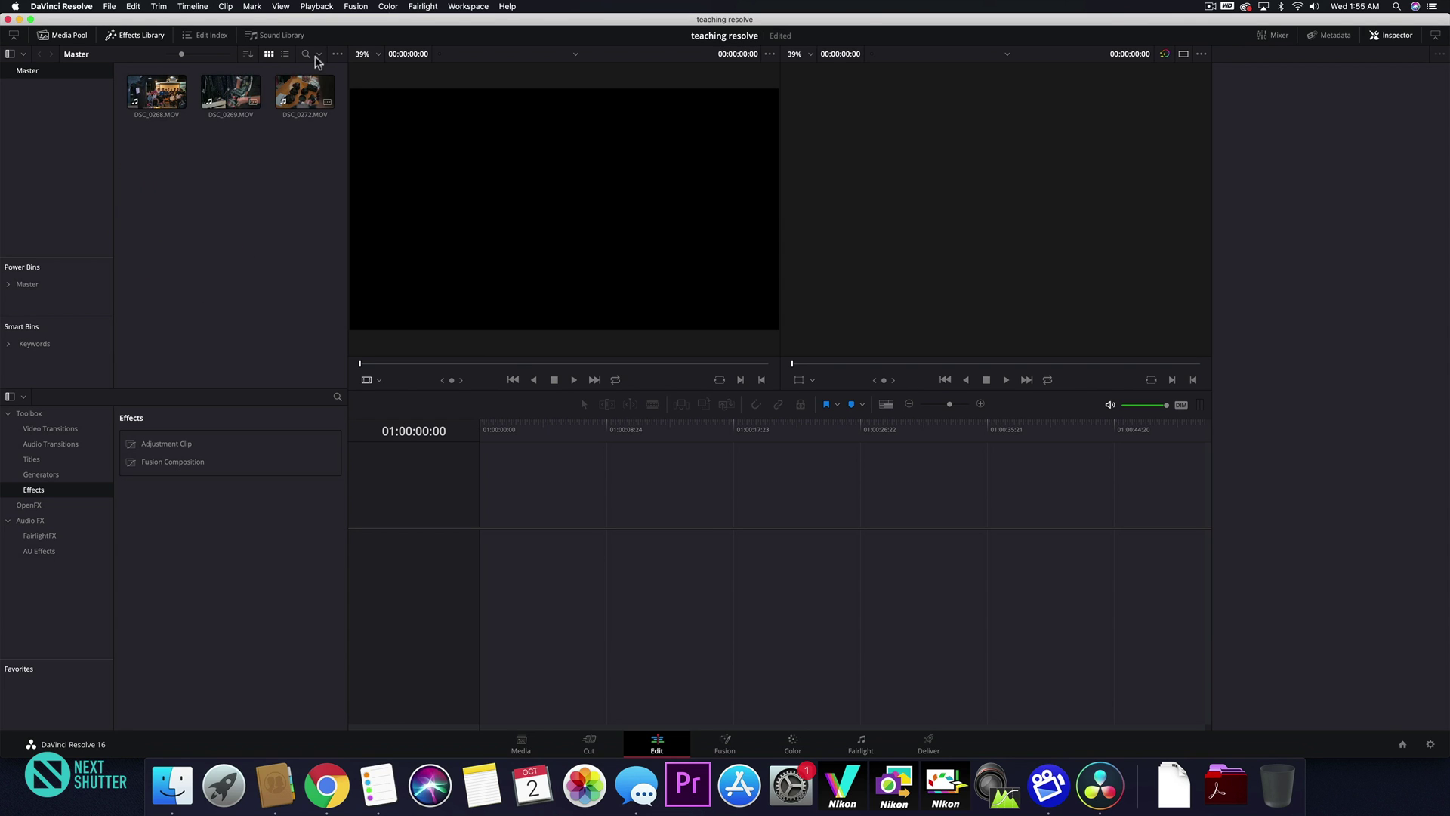
Preview DSC_0268, DSC_0269 and DSC_0272, then load DSC_0268.MOV into the source viewer.
{"action": "left_click", "coordinate": [147, 106]}
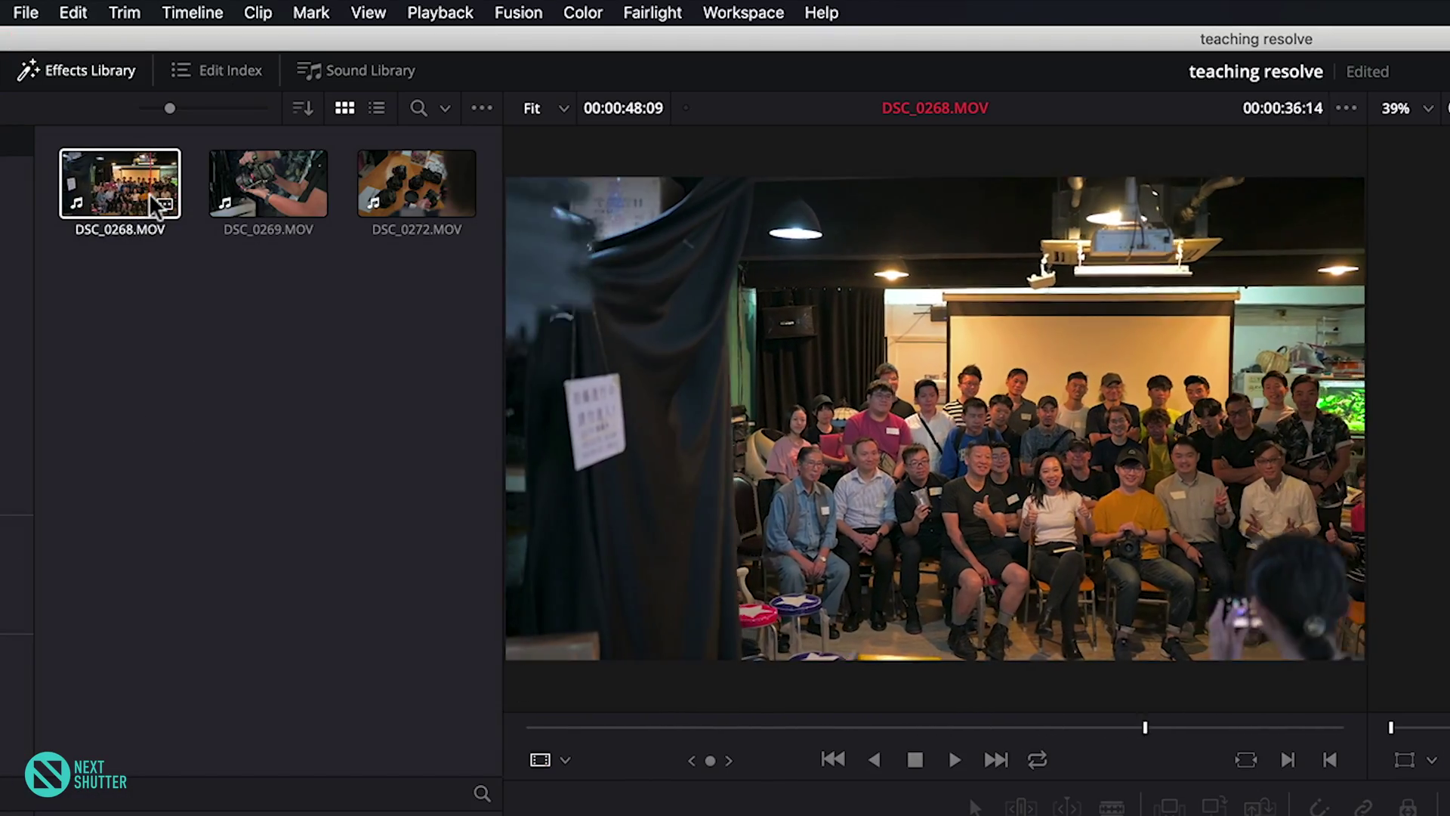
{"action": "left_click", "coordinate": [214, 192]}
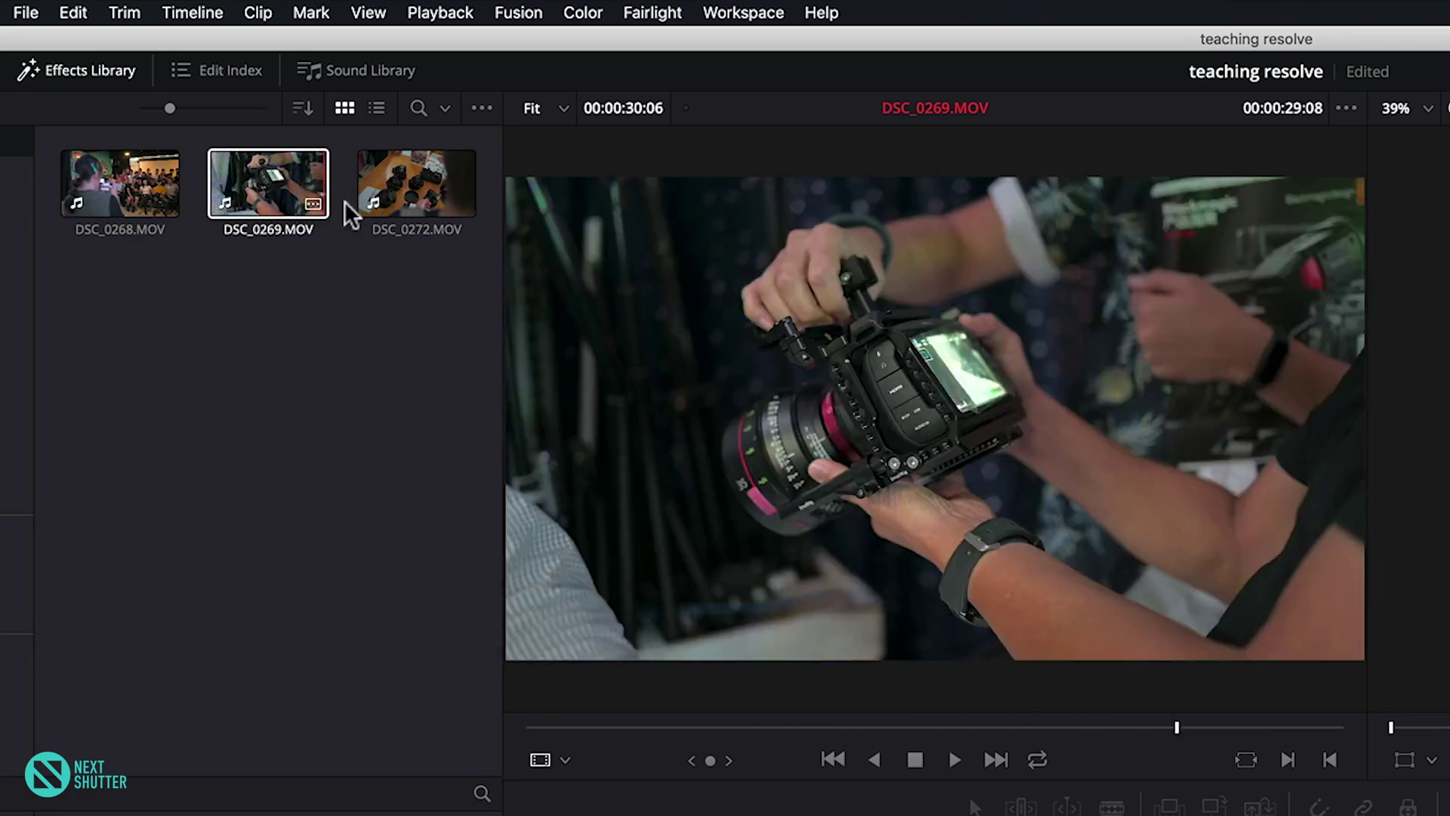
{"action": "left_click", "coordinate": [400, 199]}
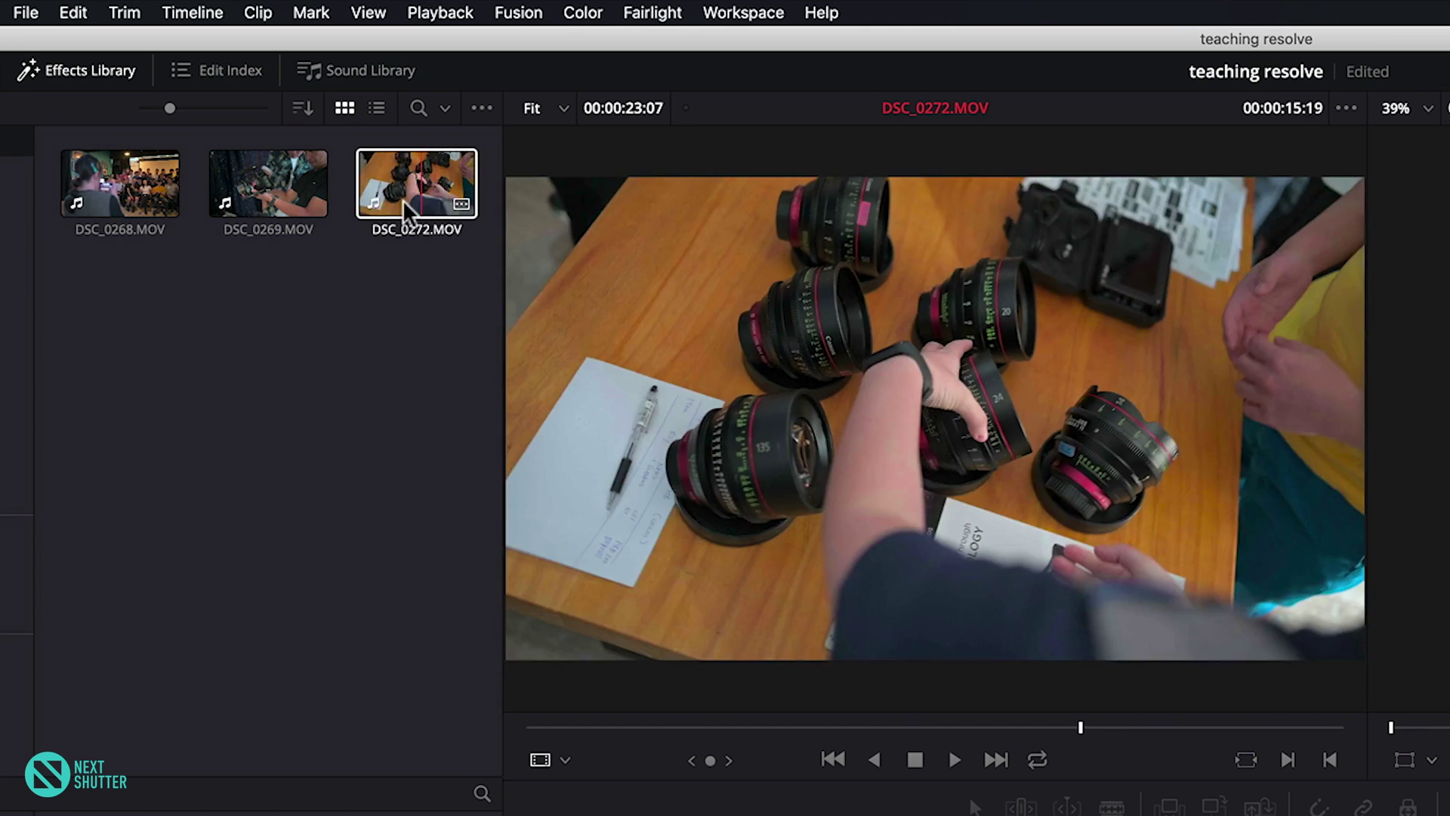
{"action": "left_click", "coordinate": [245, 199]}
{"action": "left_click", "coordinate": [102, 207]}
{"action": "left_click", "coordinate": [139, 203]}
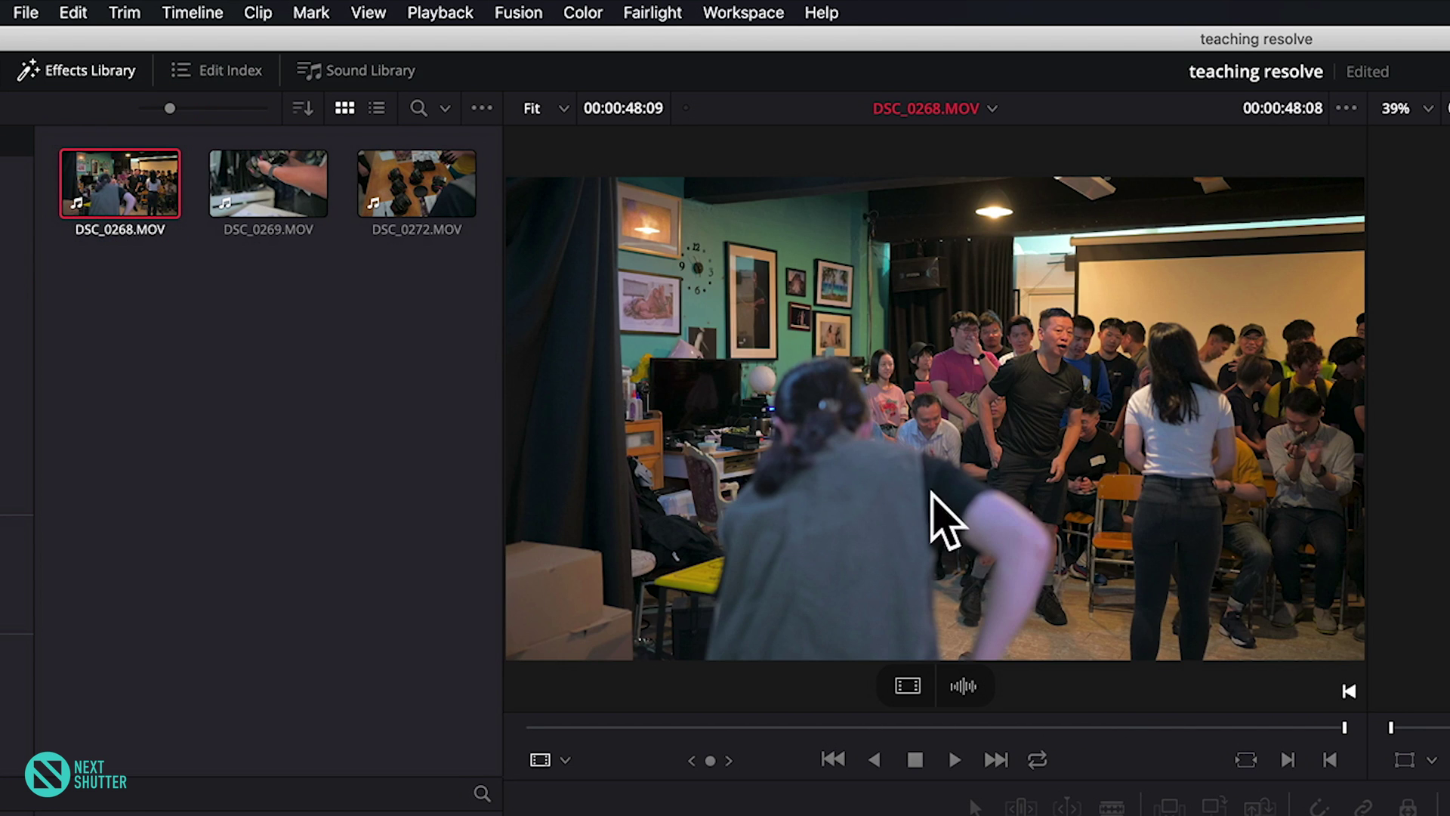
Mark in and out points around a 00:00:01:13 section near the end of DSC_0268.MOV.
{"action": "mouse_move", "coordinate": [641, 725]}
{"action": "left_mouse_down"}
{"action": "mouse_move", "coordinate": [1049, 726]}
{"action": "mouse_move", "coordinate": [873, 726]}
{"action": "left_mouse_up"}
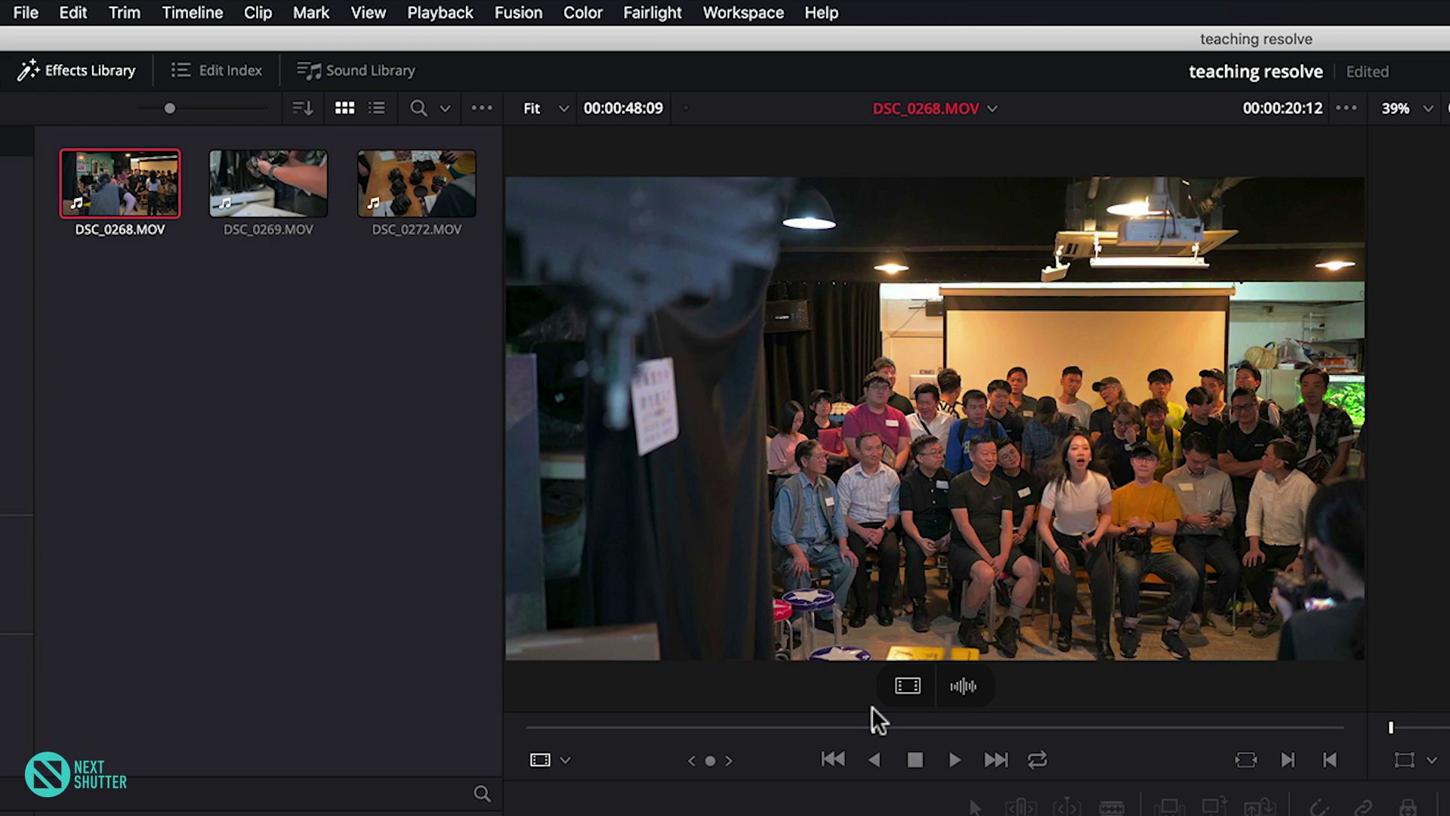
{"action": "key", "text": "space"}
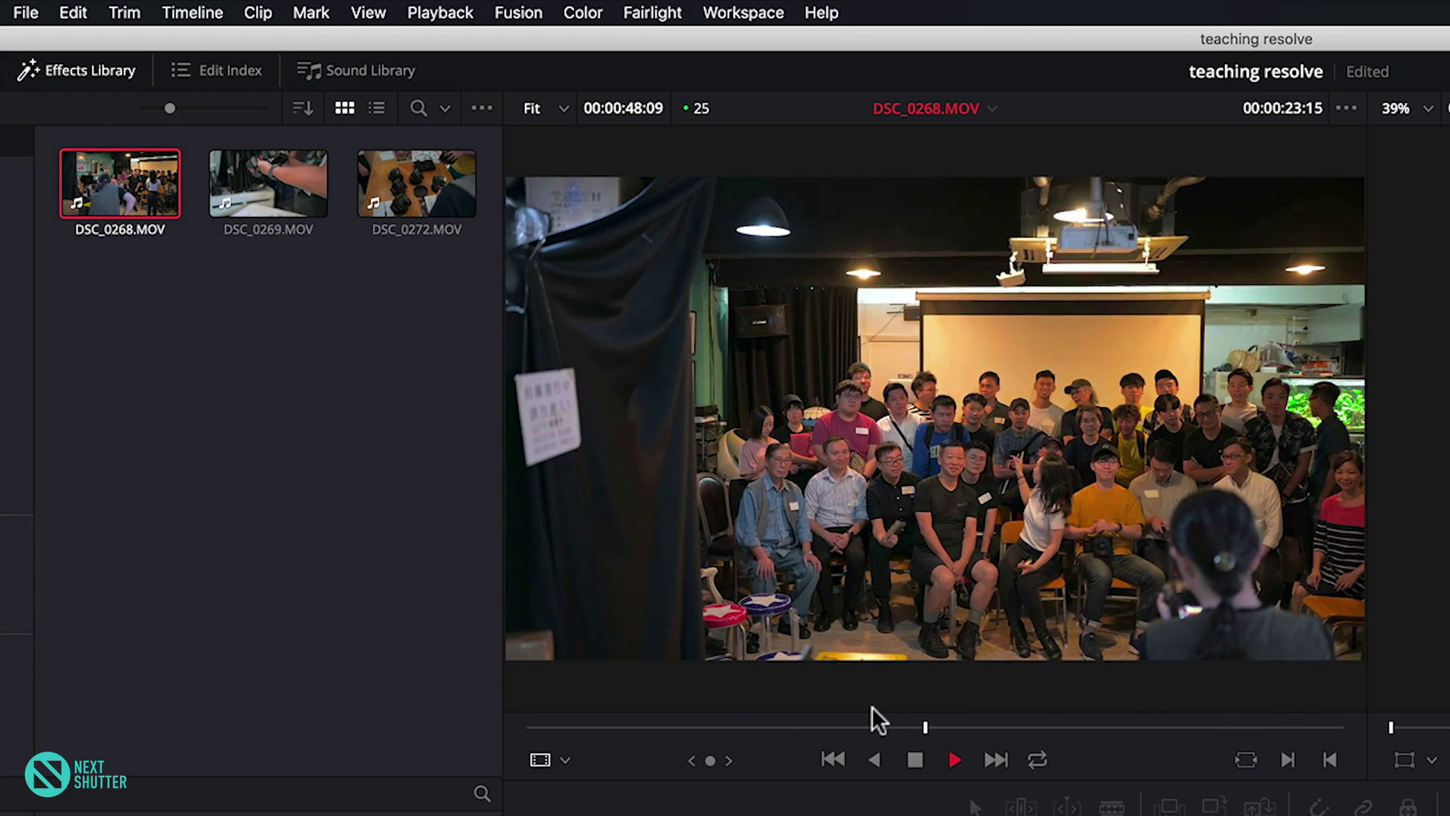
{"action": "key", "text": "space"}
{"action": "mouse_move", "coordinate": [960, 724]}
{"action": "left_mouse_down"}
{"action": "mouse_move", "coordinate": [1264, 706]}
{"action": "mouse_move", "coordinate": [1252, 705]}
{"action": "left_mouse_up"}
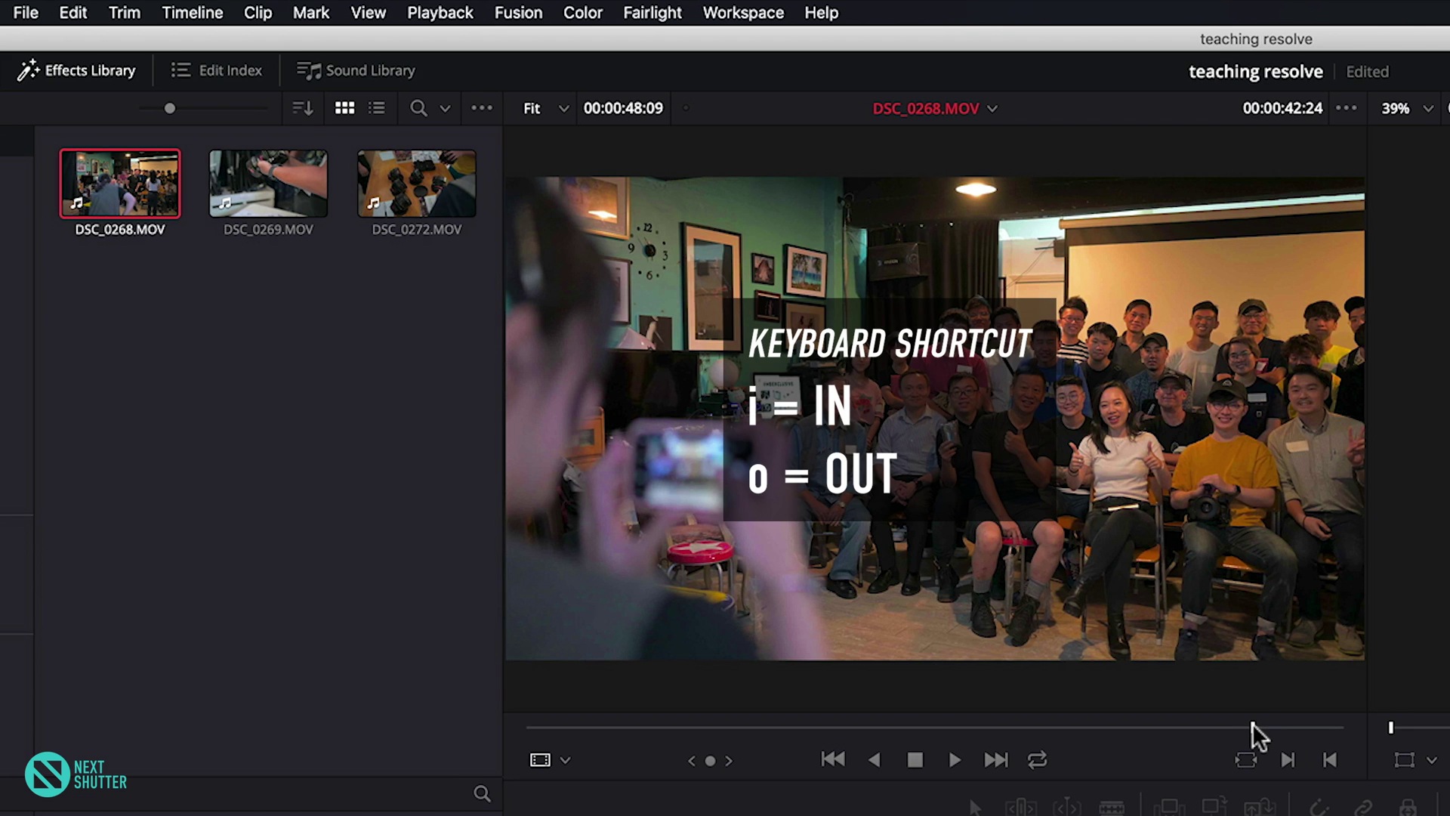
{"action": "key", "text": "i"}
{"action": "left_click_drag", "start_coordinate": [1251, 726], "coordinate": [1275, 718]}
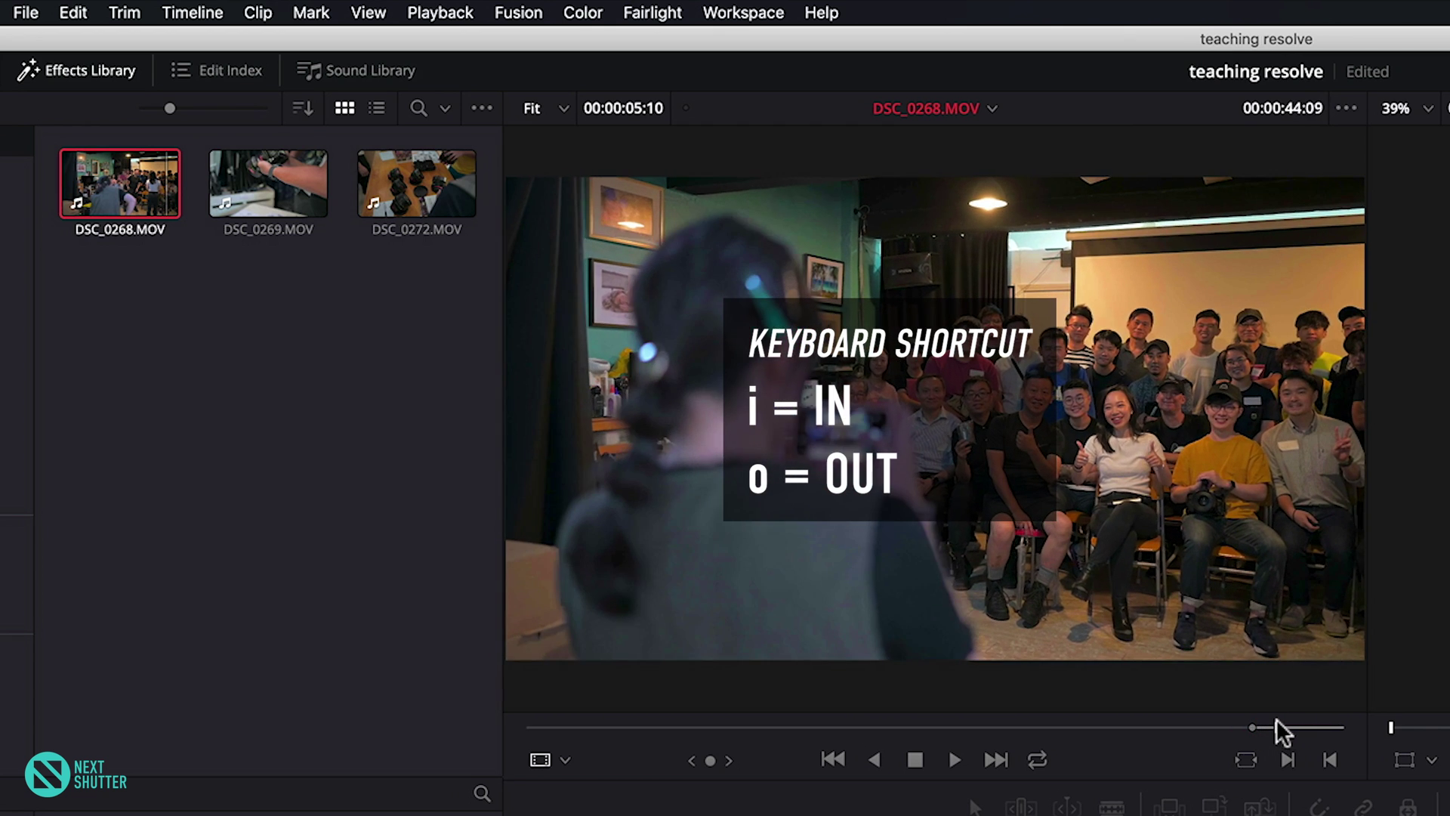
{"action": "key", "text": "o"}
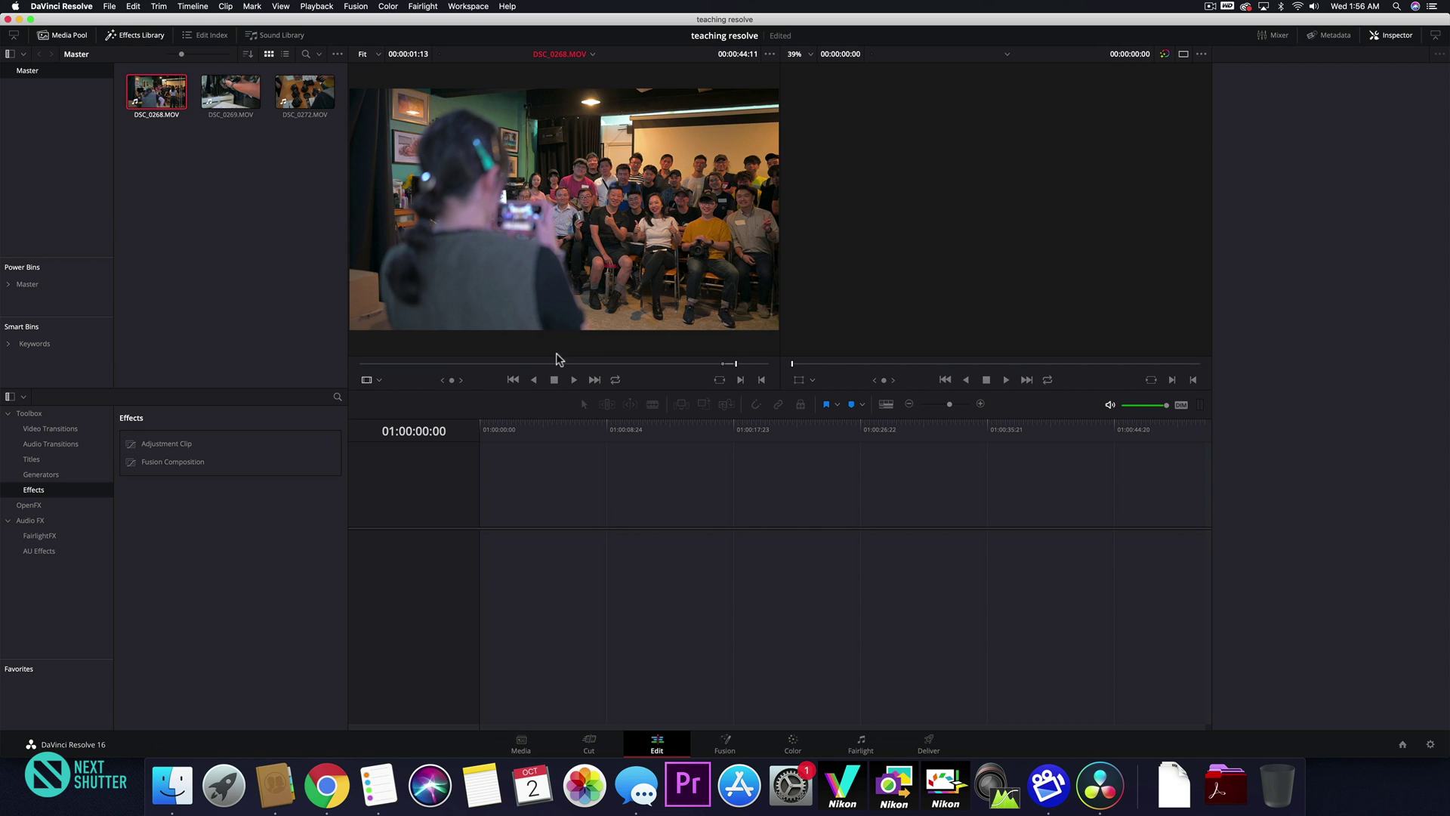
Add the marked DSC_0268 section to Timeline 1 as video-only, audio-only, and linked video-plus-audio.
{"action": "left_click_drag", "start_coordinate": [551, 345], "coordinate": [484, 521]}
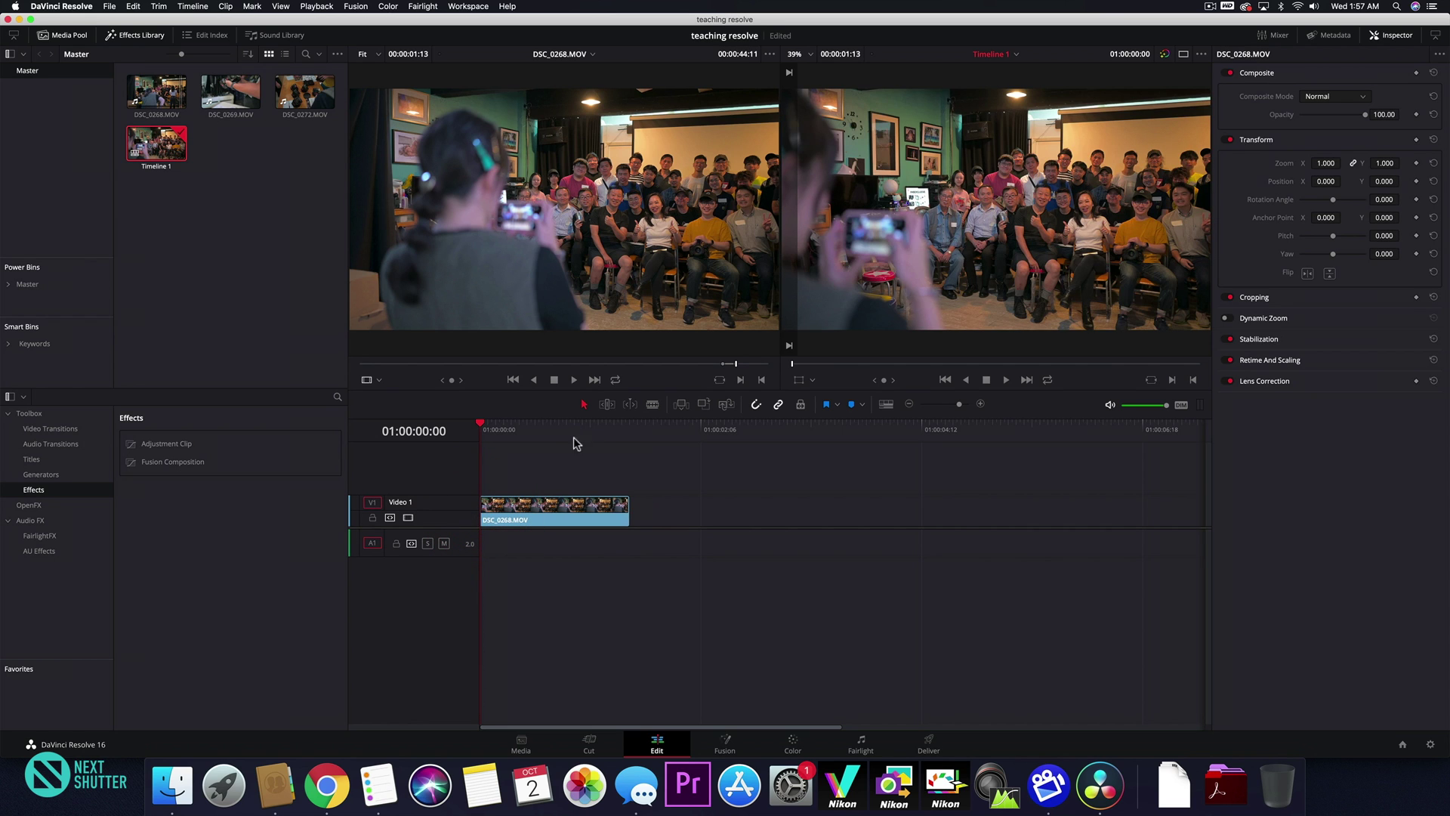
{"action": "left_click_drag", "start_coordinate": [579, 345], "coordinate": [633, 536]}
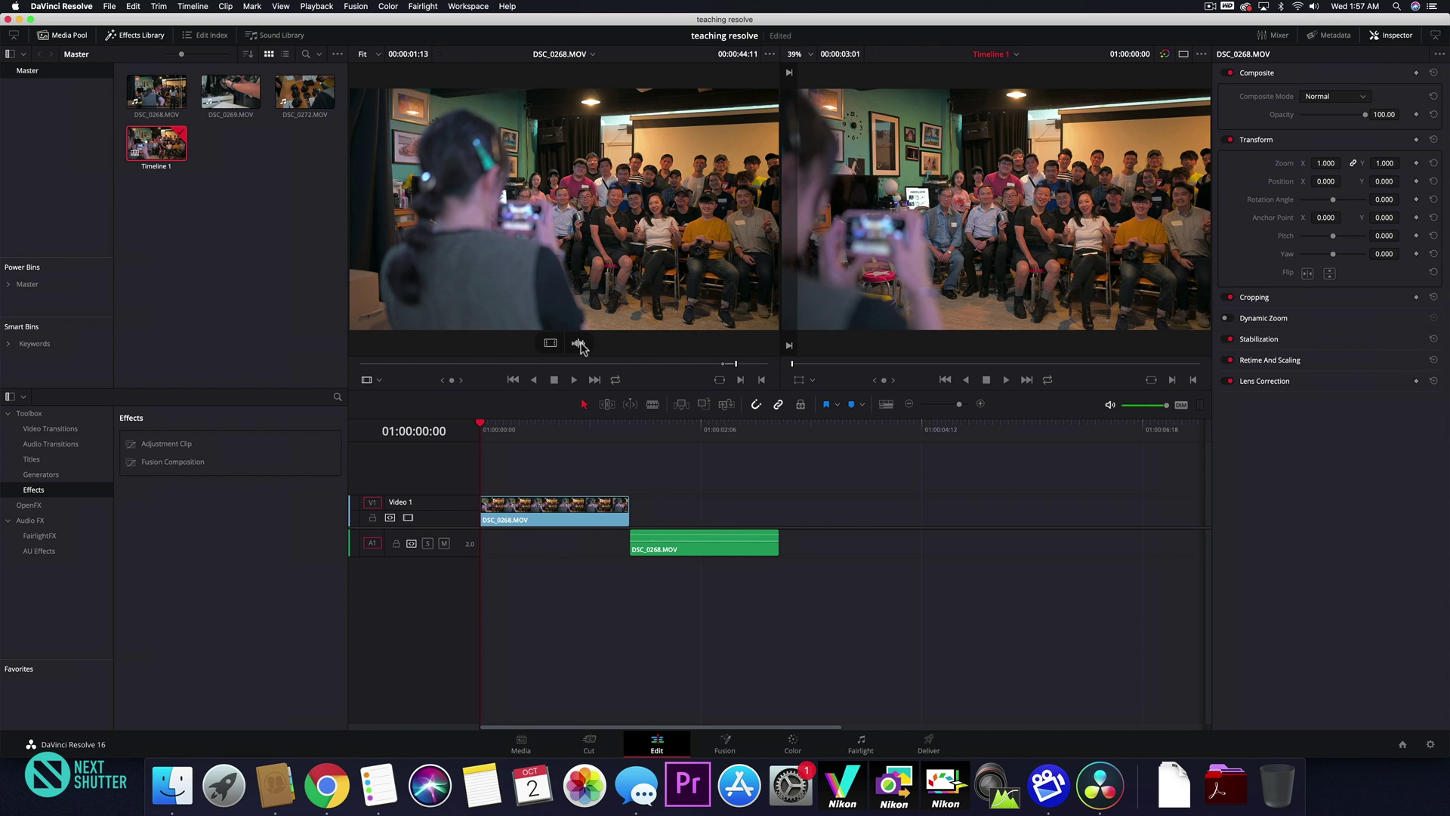
{"action": "mouse_move", "coordinate": [550, 343]}
{"action": "left_mouse_down"}
{"action": "mouse_move", "coordinate": [808, 332]}
{"action": "mouse_move", "coordinate": [945, 547]}
{"action": "left_mouse_up"}
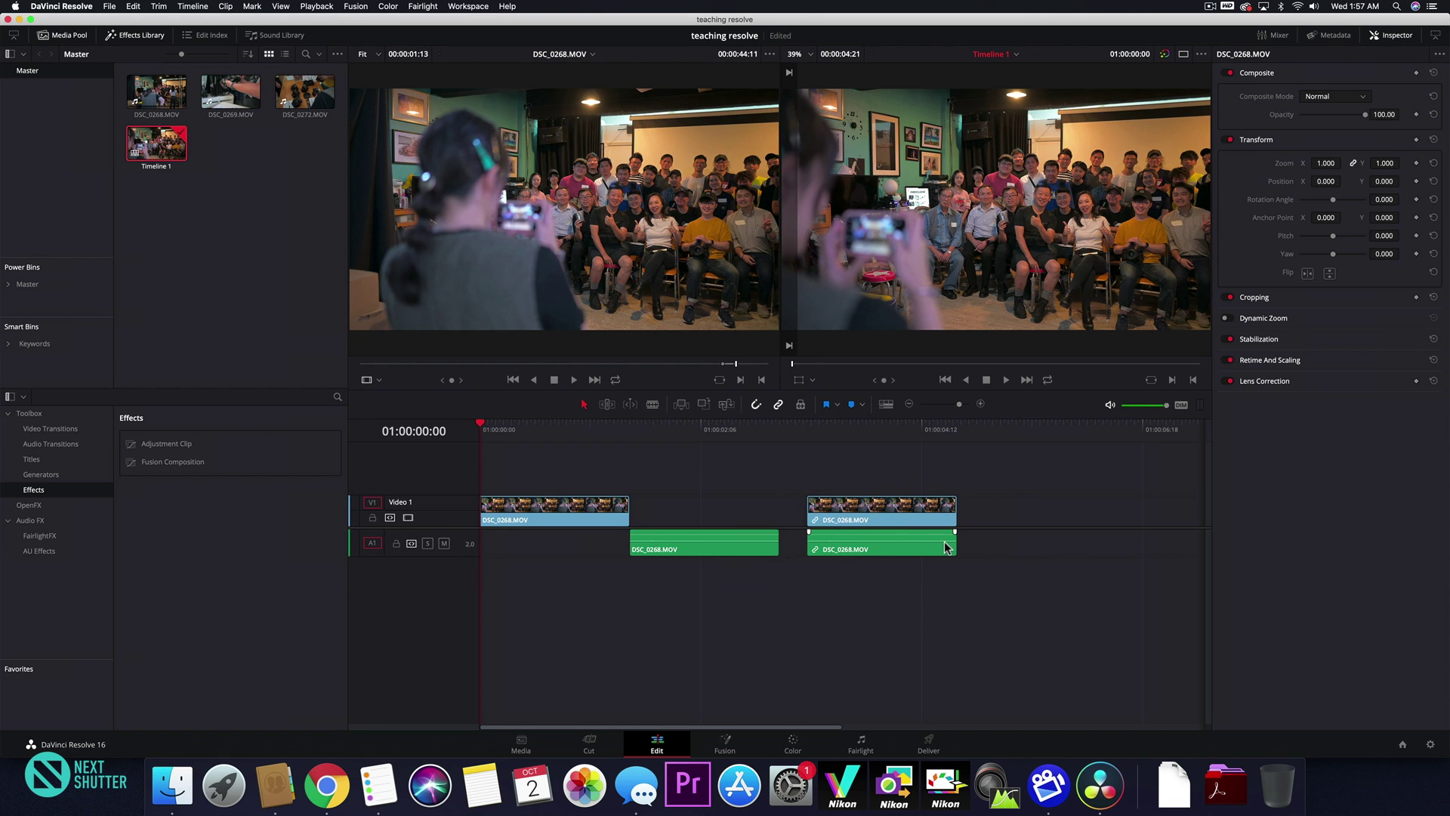
Delete the stray A1 audio clip and the extra clip pair, leaving video on V1.
{"action": "mouse_move", "coordinate": [684, 541]}
{"action": "left_click", "coordinate": [710, 550]}
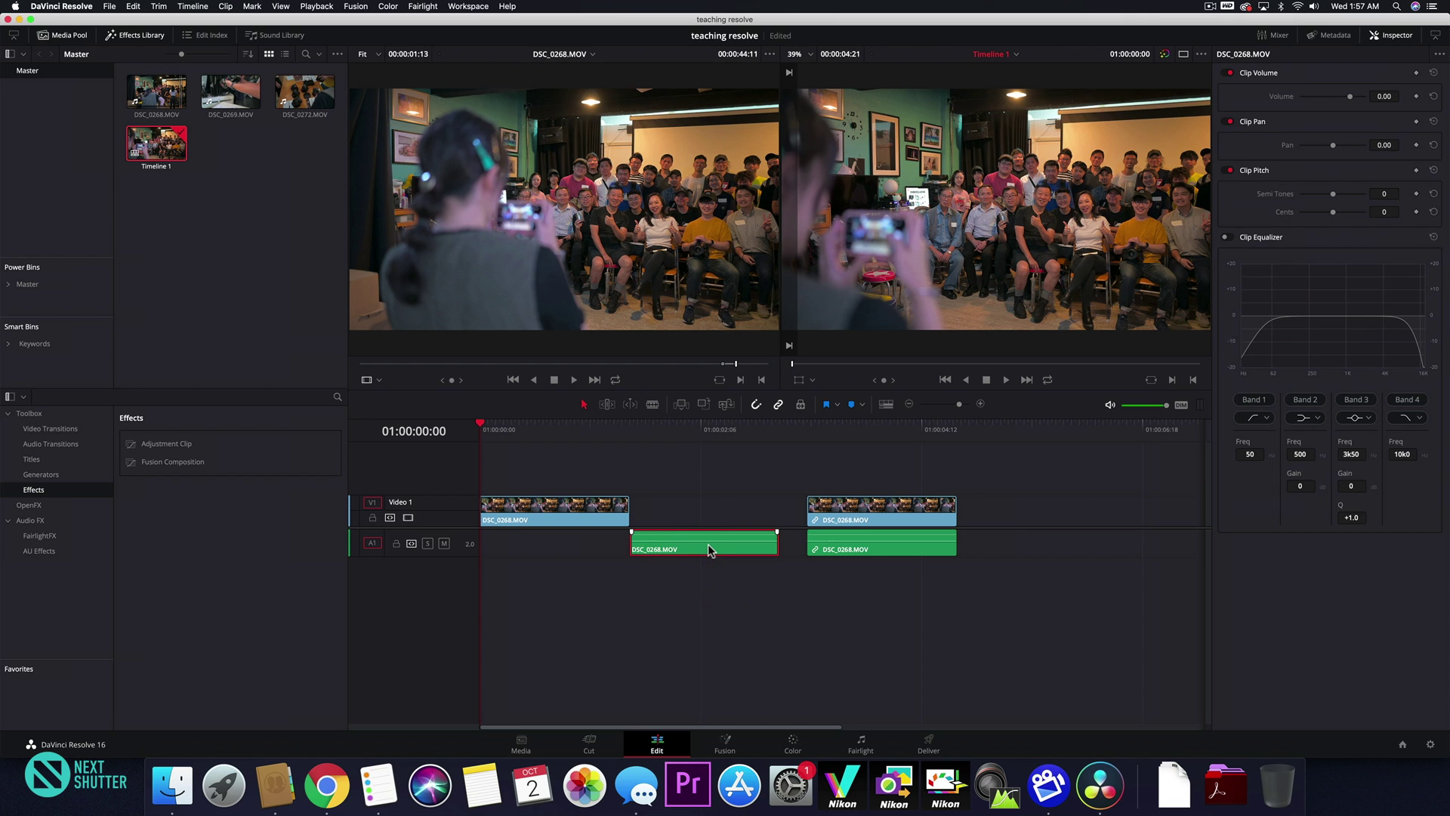
{"action": "key", "text": "BackSpace"}
{"action": "left_click", "coordinate": [832, 511]}
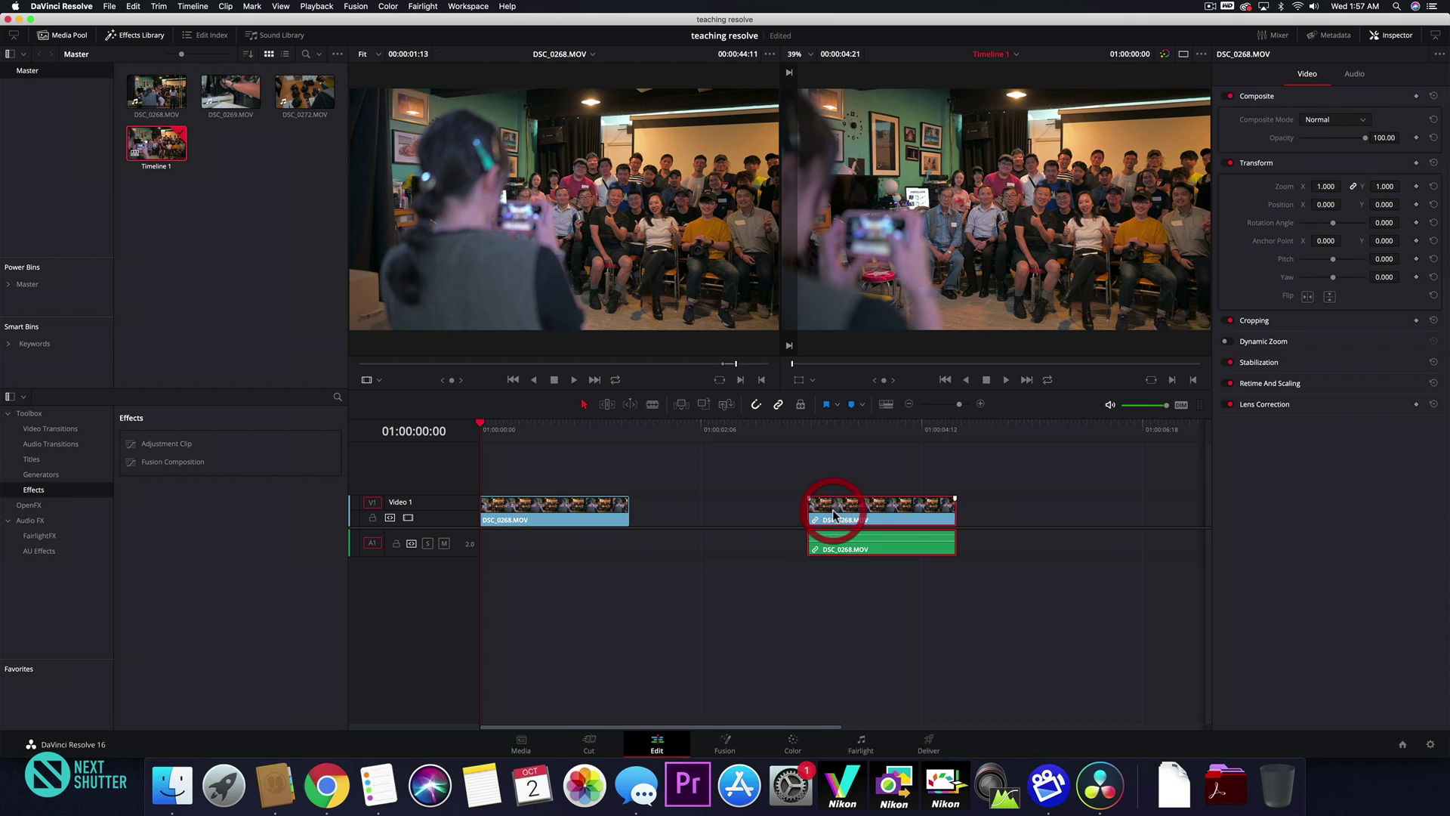
{"action": "key", "text": "BackSpace"}
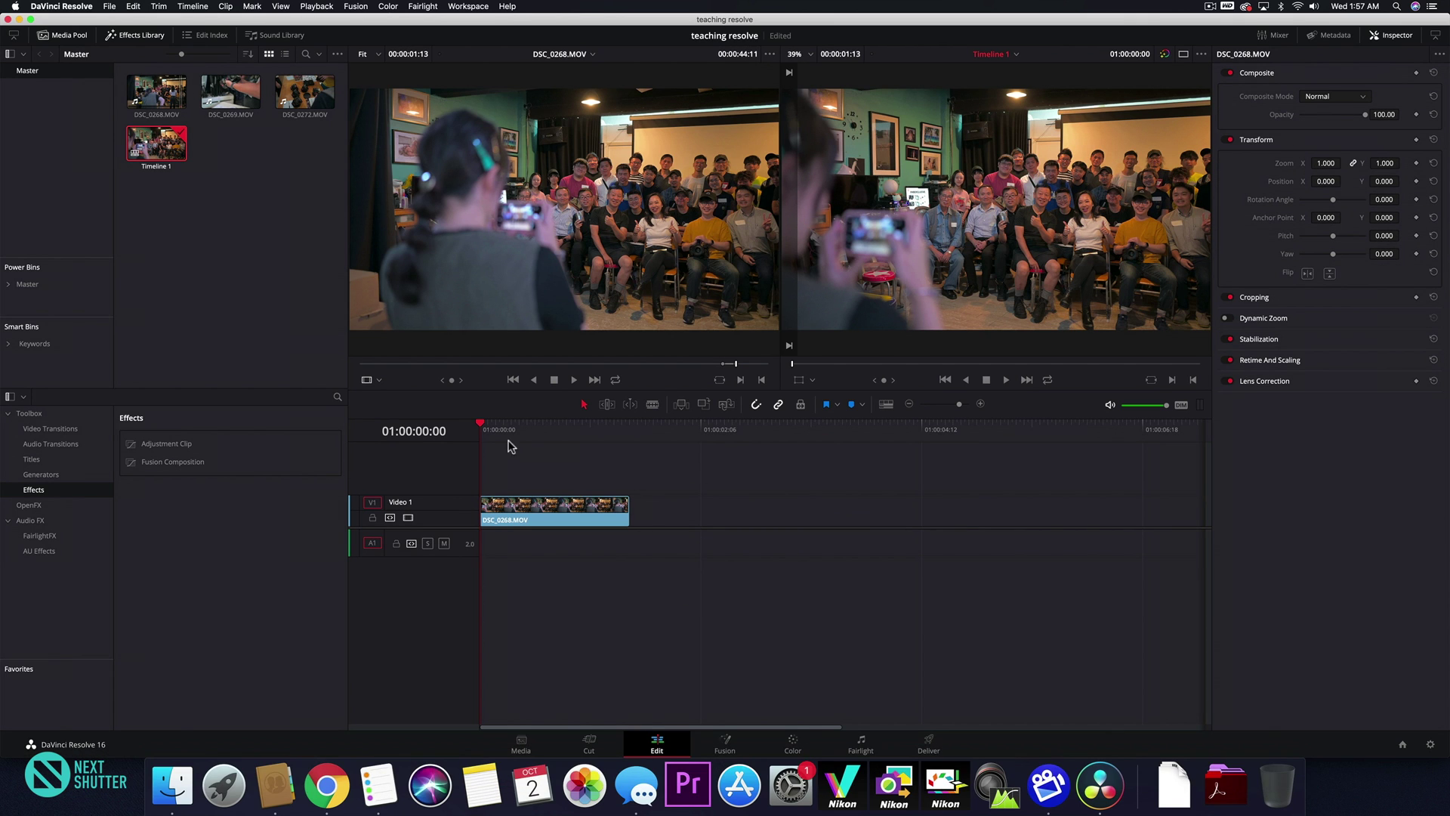
Trim the end of DSC_0268.MOV on V1 so the timeline runs 00:00:01:07.
{"action": "mouse_move", "coordinate": [481, 426]}
{"action": "left_mouse_down"}
{"action": "mouse_move", "coordinate": [573, 431]}
{"action": "mouse_move", "coordinate": [549, 430]}
{"action": "left_mouse_up"}
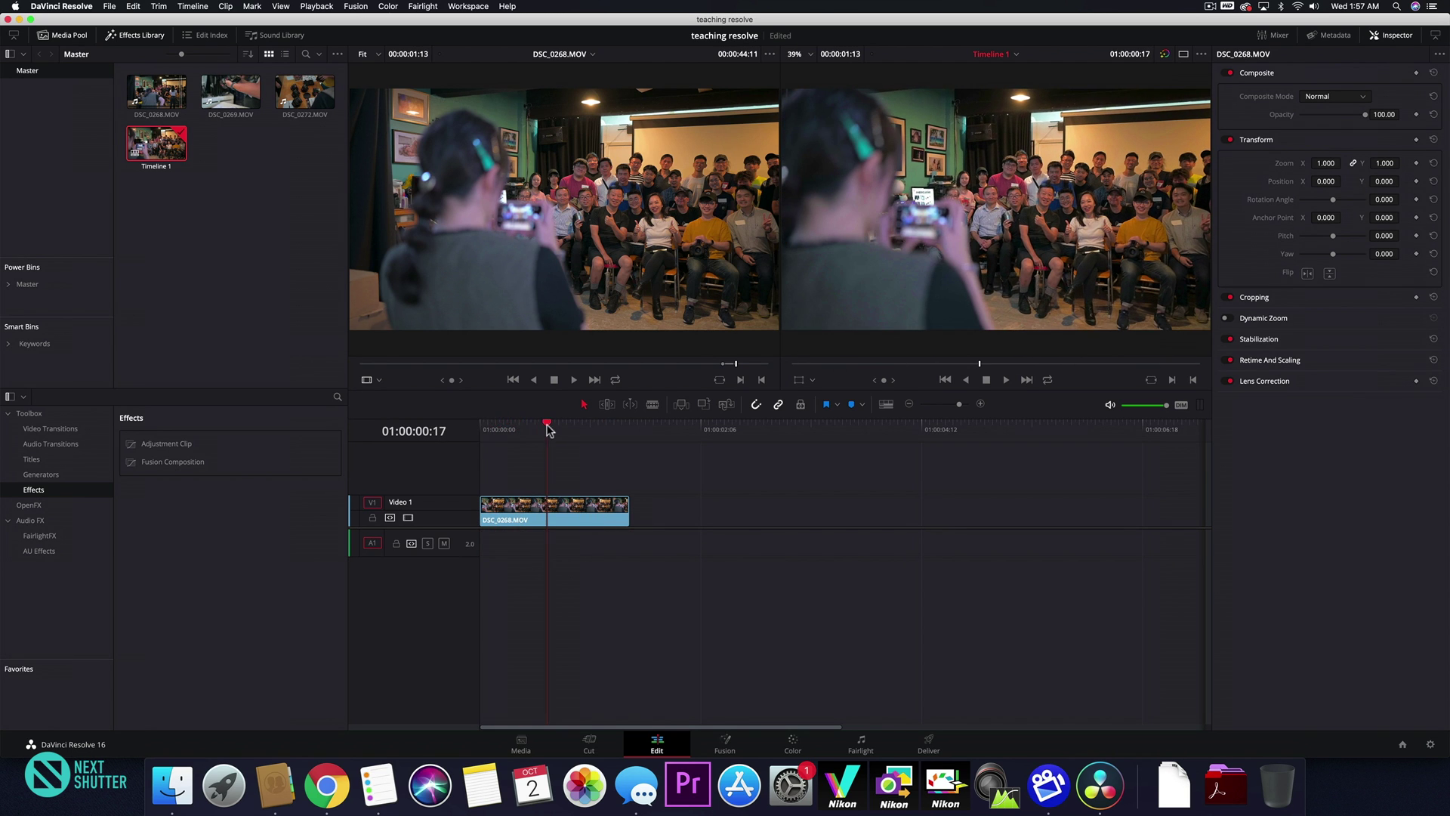
{"action": "mouse_move", "coordinate": [634, 513]}
{"action": "left_mouse_down"}
{"action": "mouse_move", "coordinate": [606, 515]}
{"action": "mouse_move", "coordinate": [630, 513]}
{"action": "left_mouse_up"}
{"action": "left_click_drag", "start_coordinate": [492, 517], "coordinate": [482, 517]}
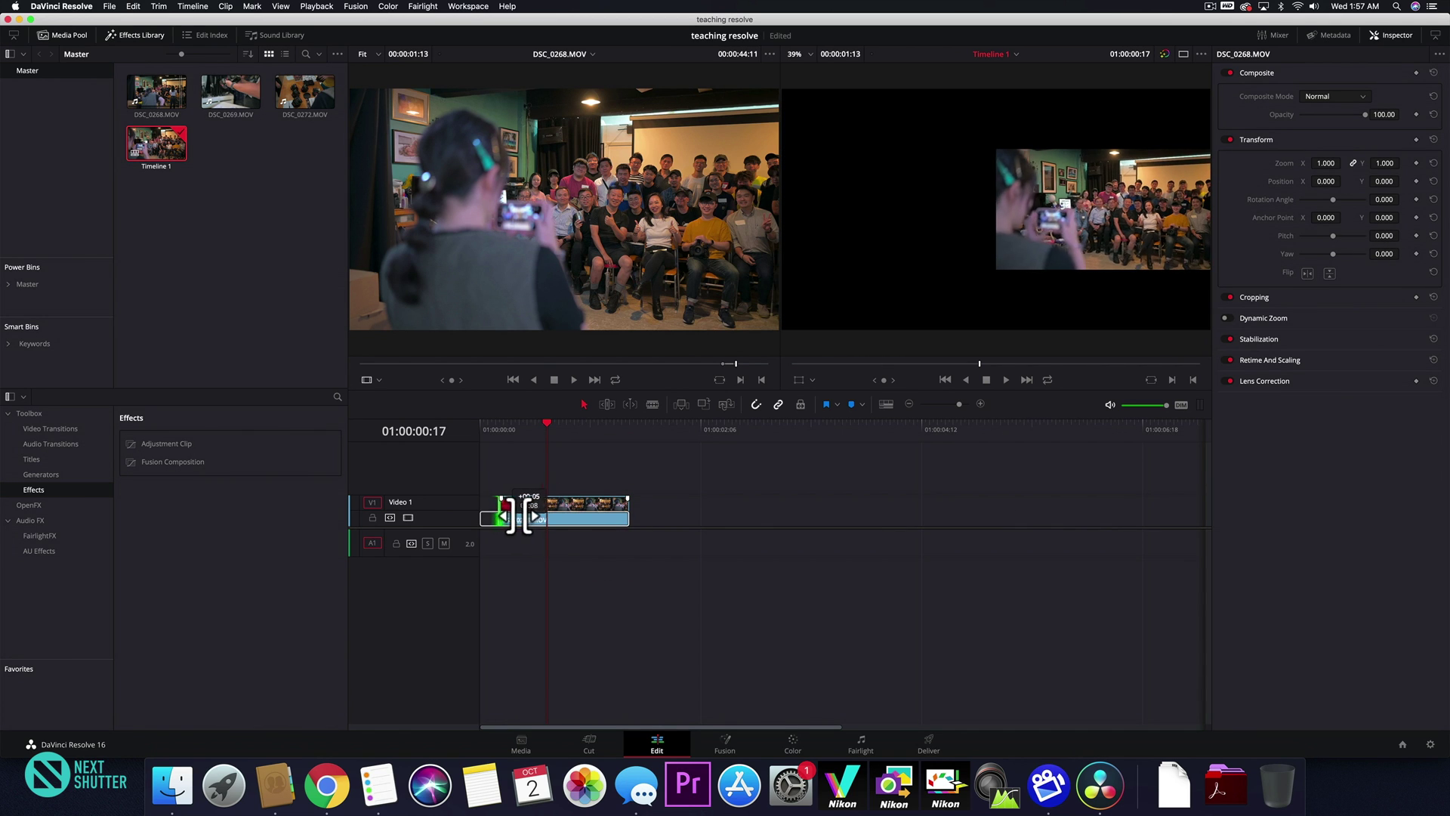
{"action": "left_click_drag", "start_coordinate": [629, 515], "coordinate": [684, 514]}
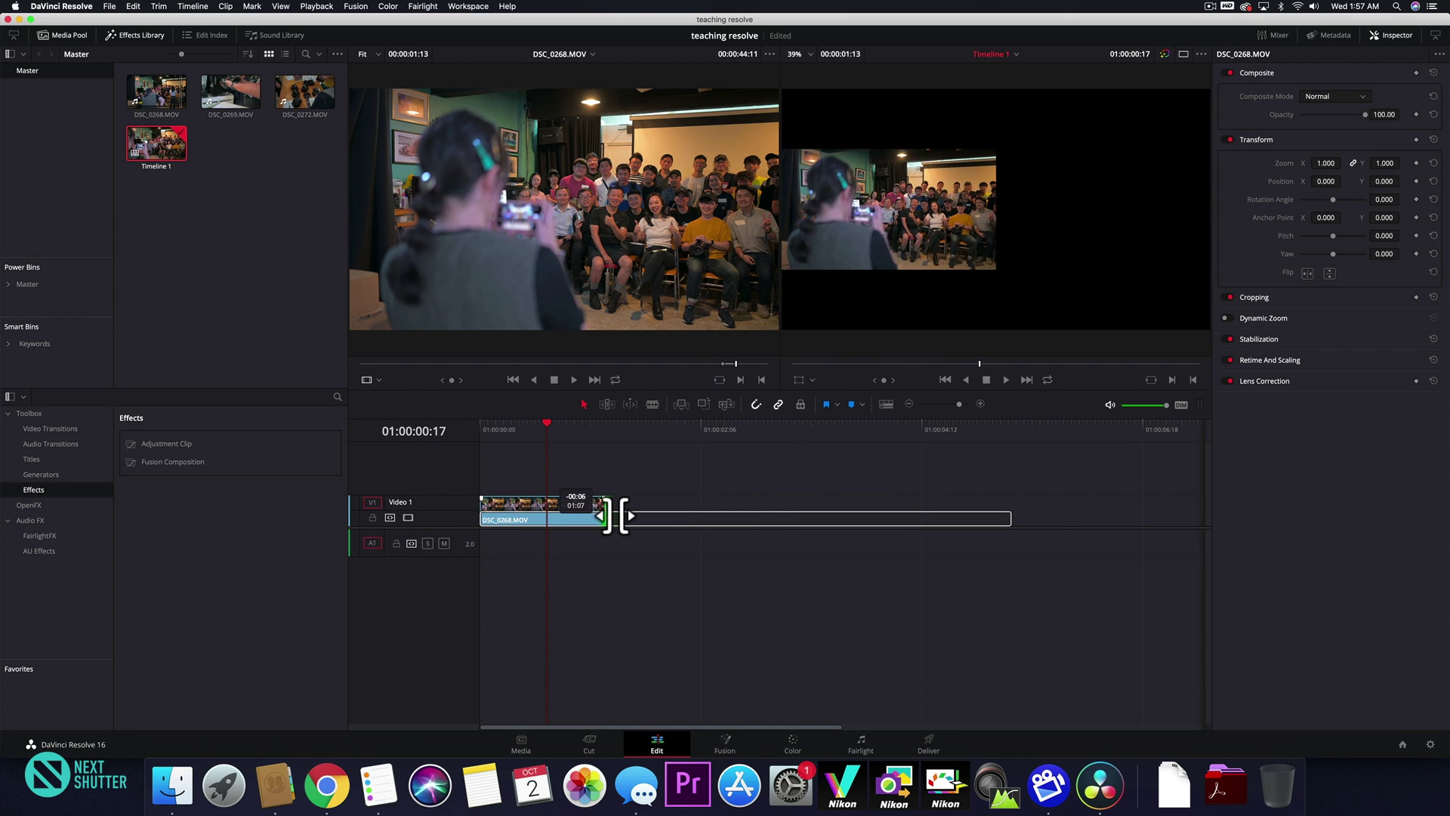
{"action": "left_click_drag", "start_coordinate": [683, 514], "coordinate": [606, 516]}
{"action": "left_click", "coordinate": [232, 110]}
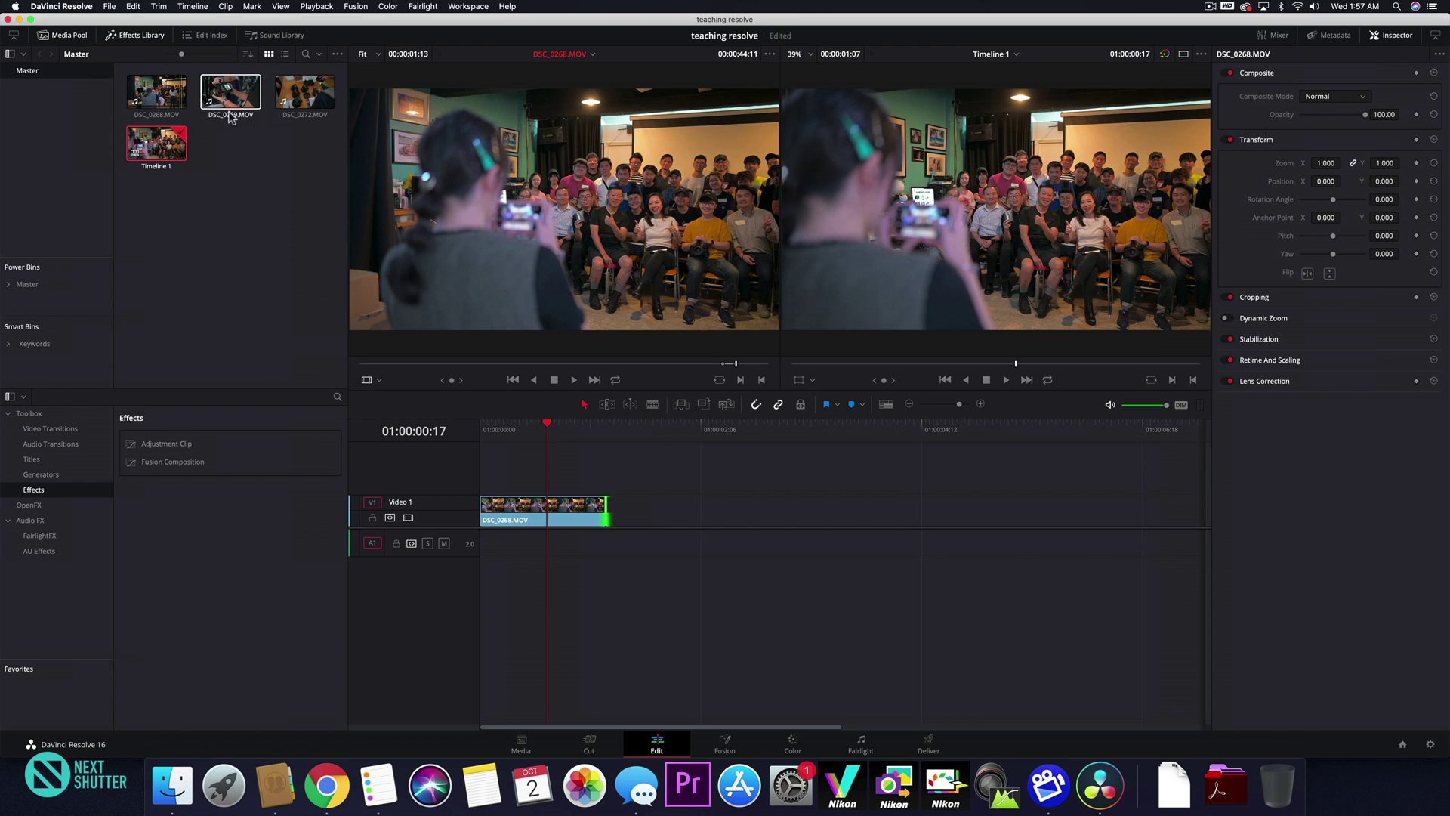
Scrub DSC_0269.MOV and drop its video only onto V1 right after DSC_0268.MOV.
{"action": "mouse_move", "coordinate": [608, 364]}
{"action": "left_mouse_down"}
{"action": "mouse_move", "coordinate": [624, 363]}
{"action": "mouse_move", "coordinate": [606, 364]}
{"action": "left_mouse_up"}
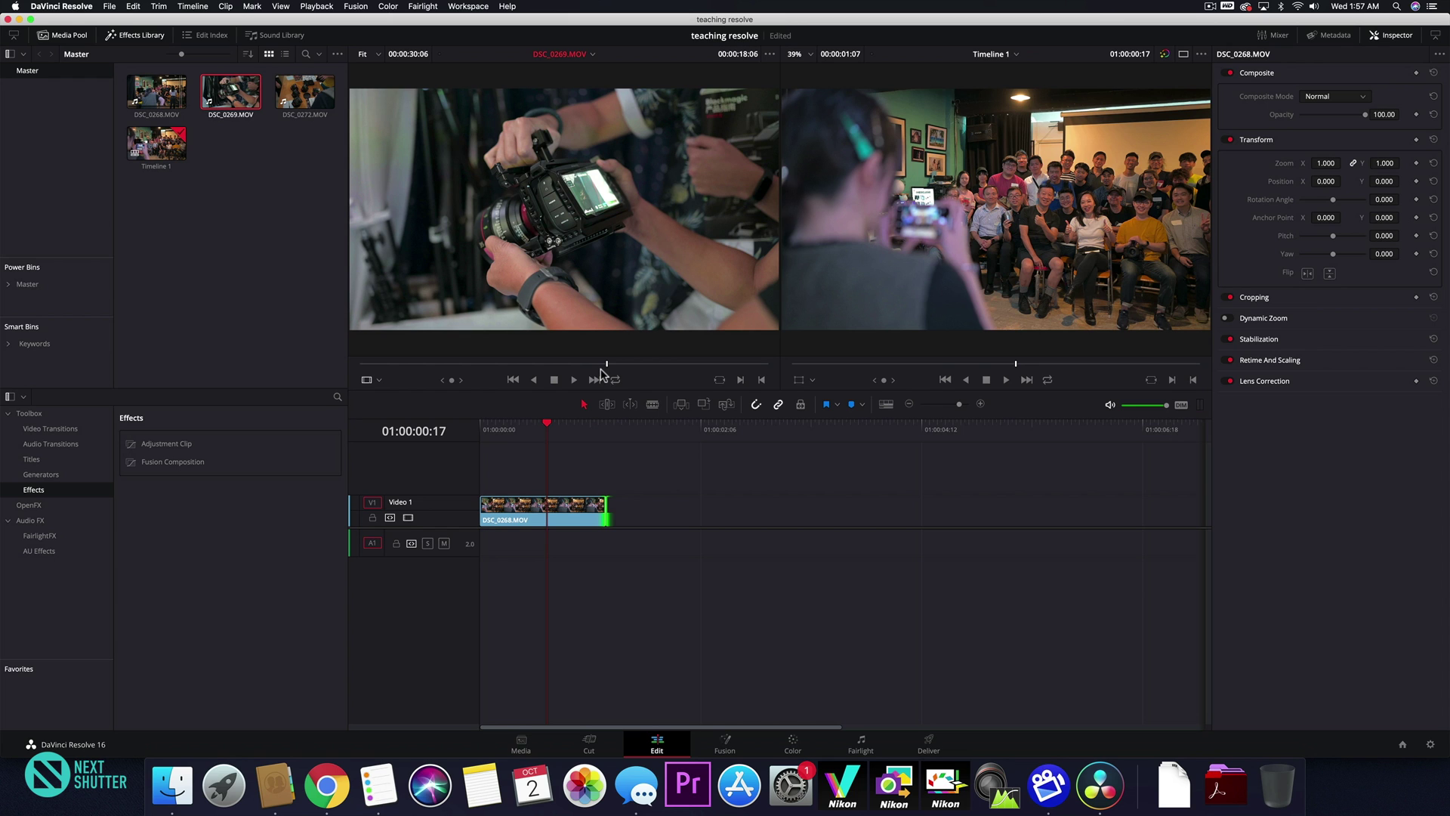
{"action": "left_click_drag", "start_coordinate": [605, 365], "coordinate": [634, 367]}
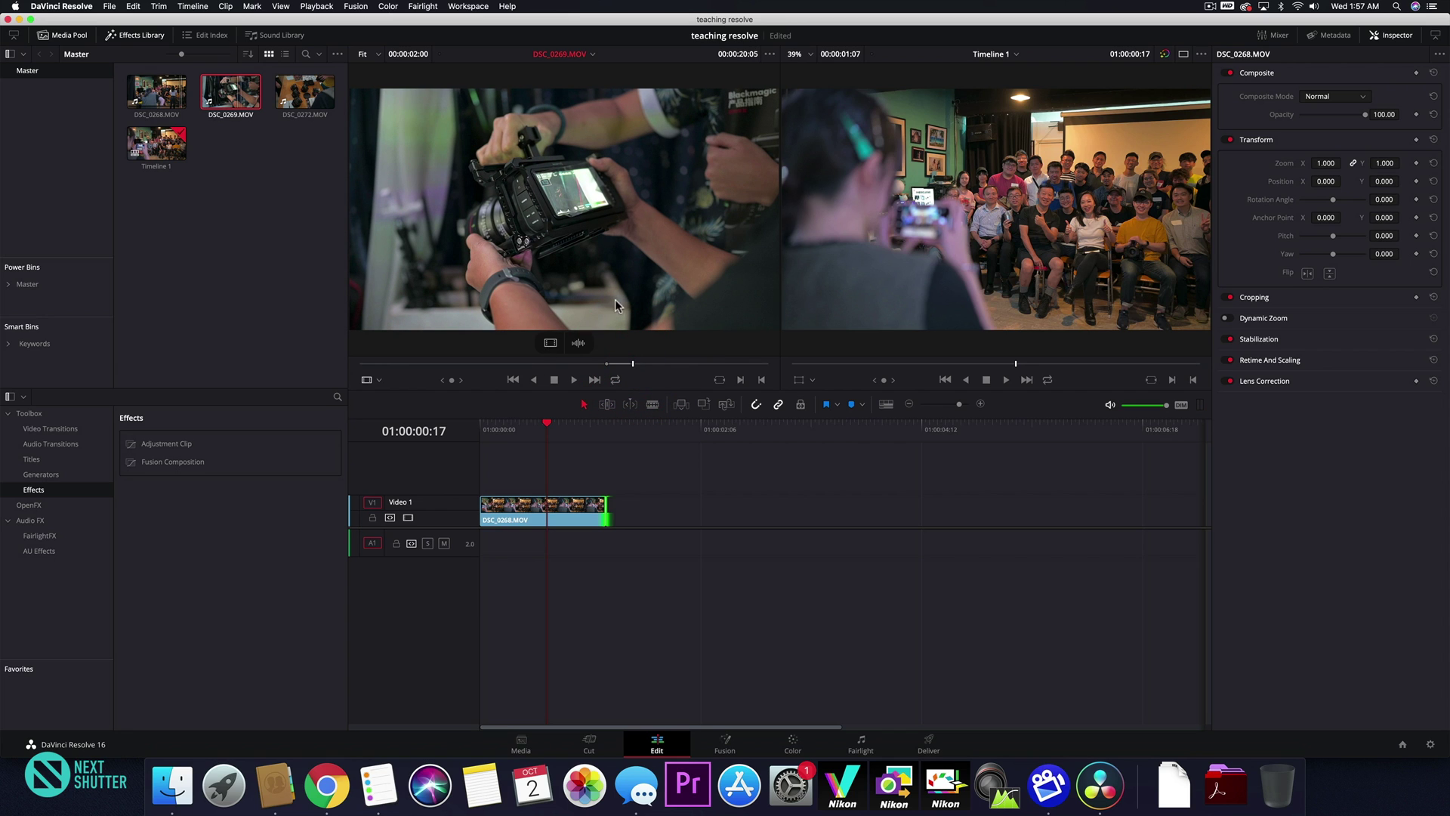
{"action": "left_click_drag", "start_coordinate": [556, 345], "coordinate": [613, 512]}
Split DSC_0269.MOV in two at the playhead with Ctrl+B.
{"action": "left_click_drag", "start_coordinate": [588, 427], "coordinate": [687, 421]}
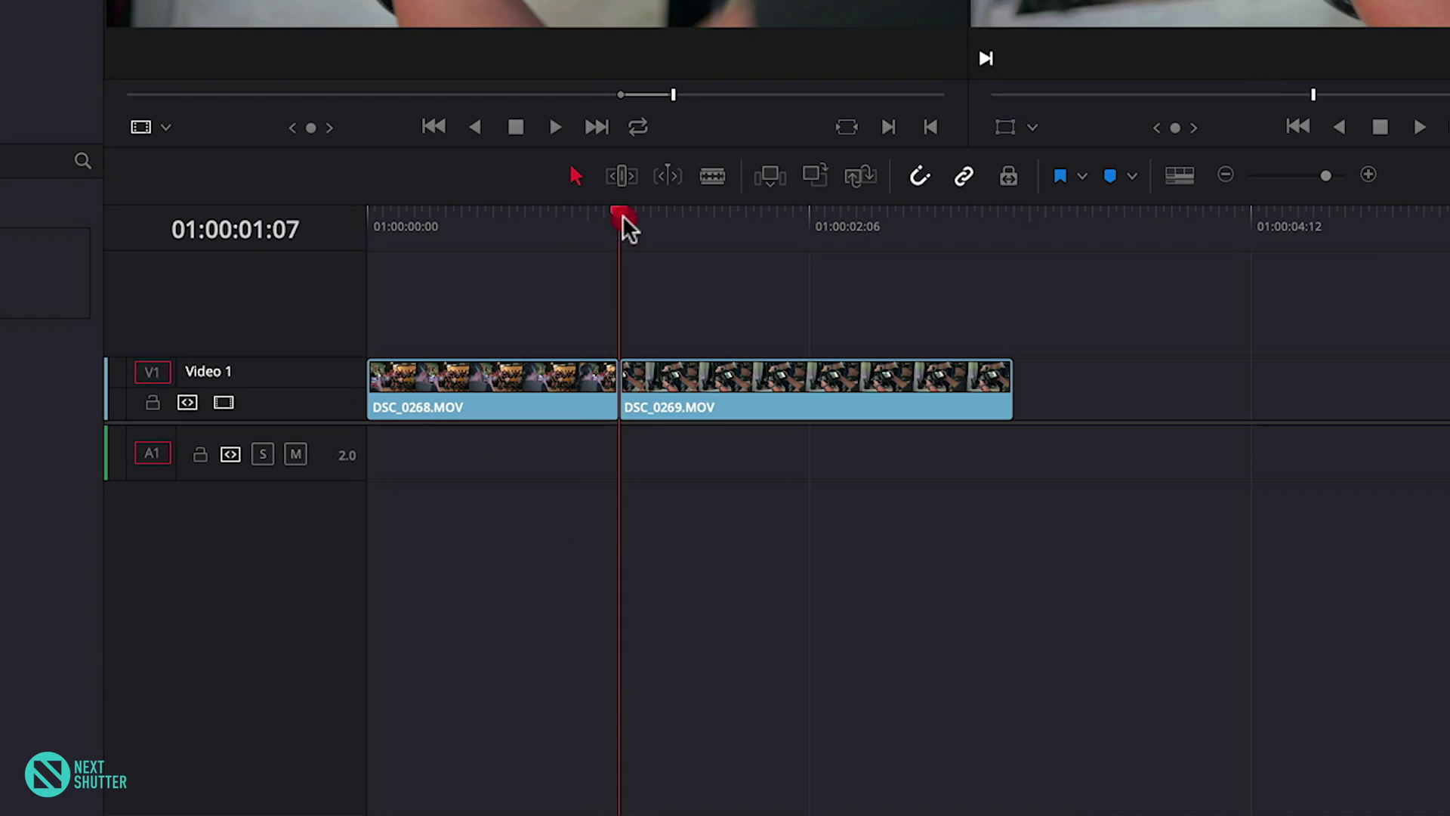
{"action": "left_click_drag", "start_coordinate": [781, 205], "coordinate": [832, 201]}
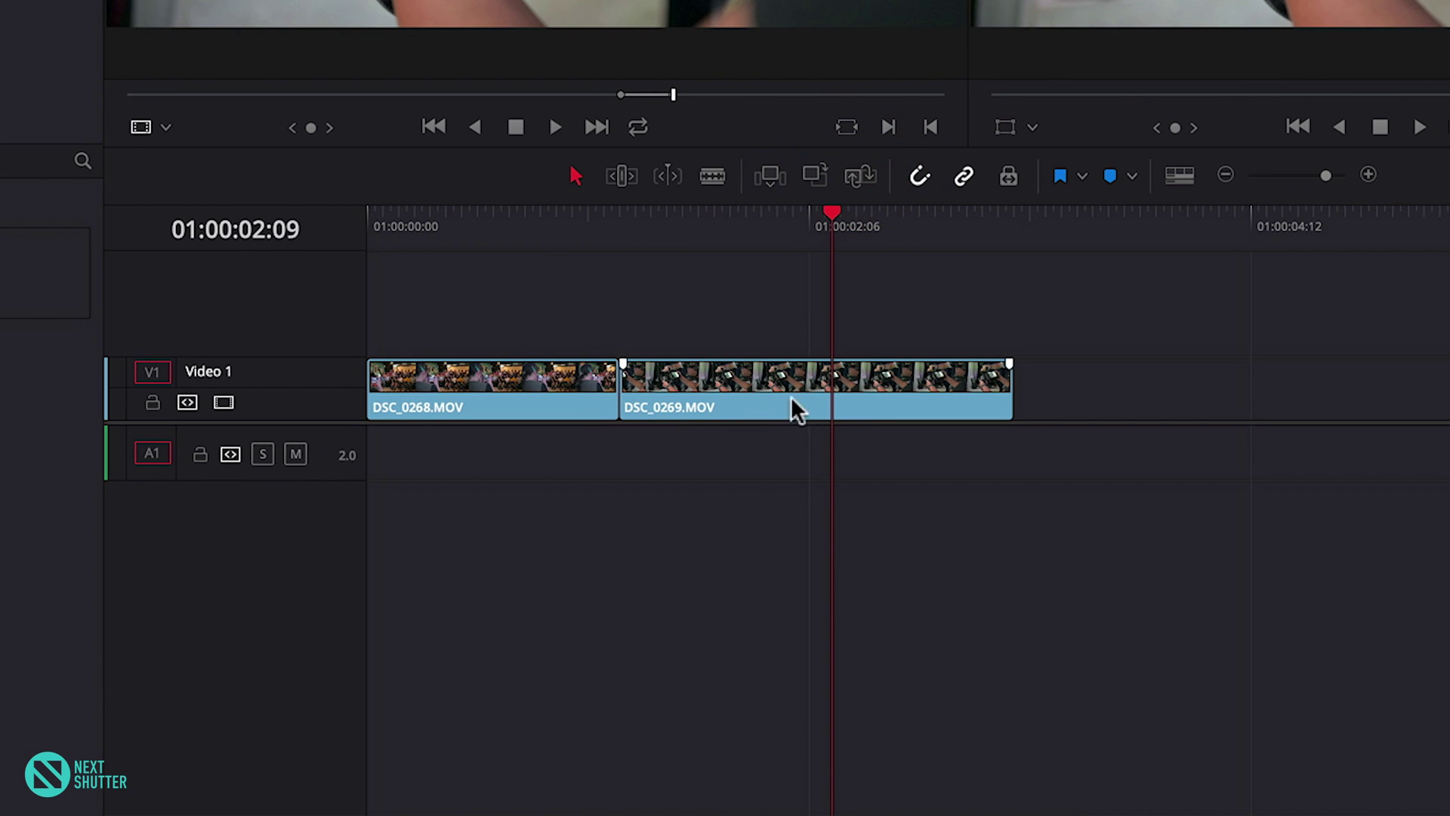
{"action": "left_click", "coordinate": [856, 385]}
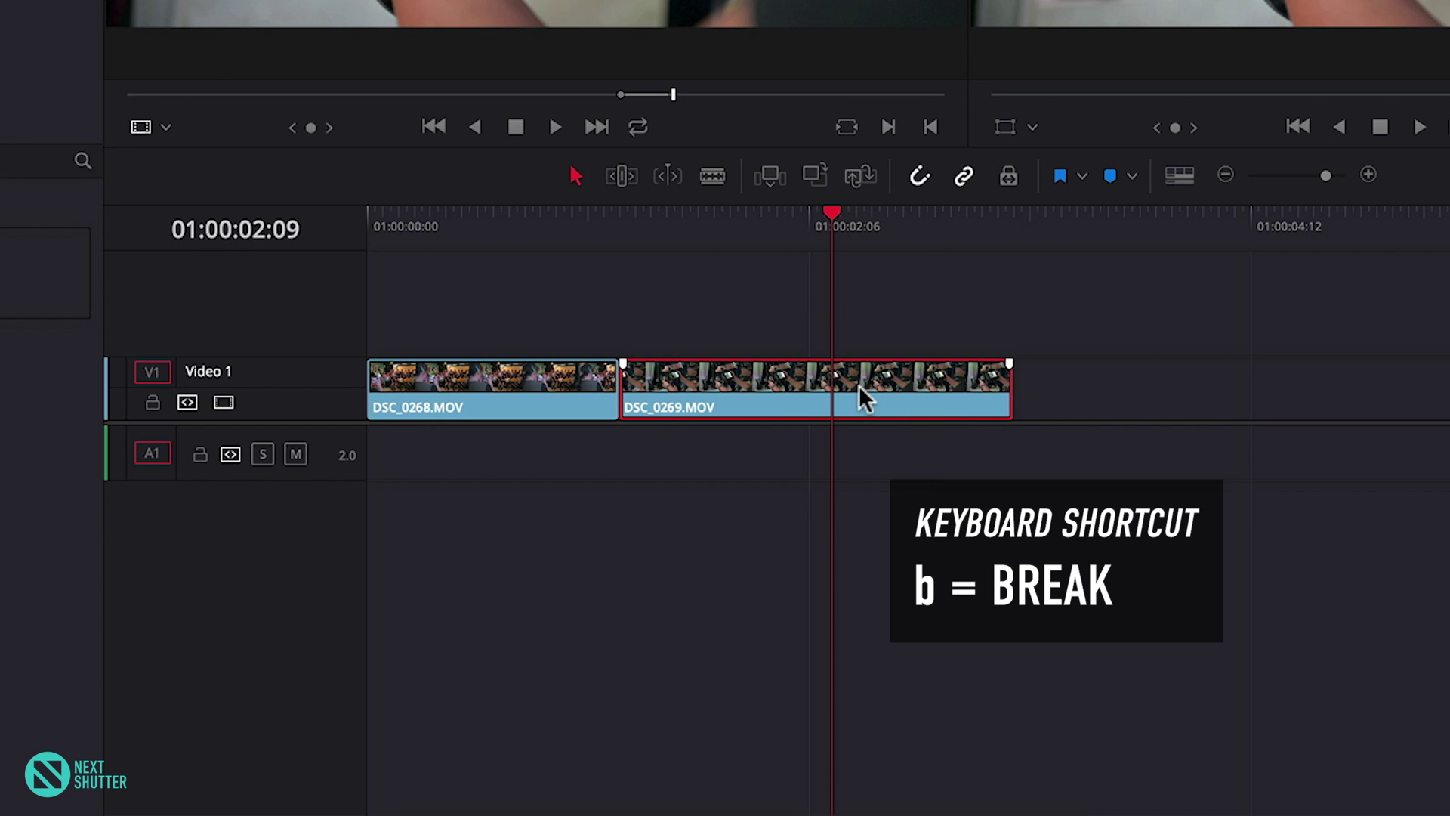
{"action": "key", "text": "ctrl+b"}
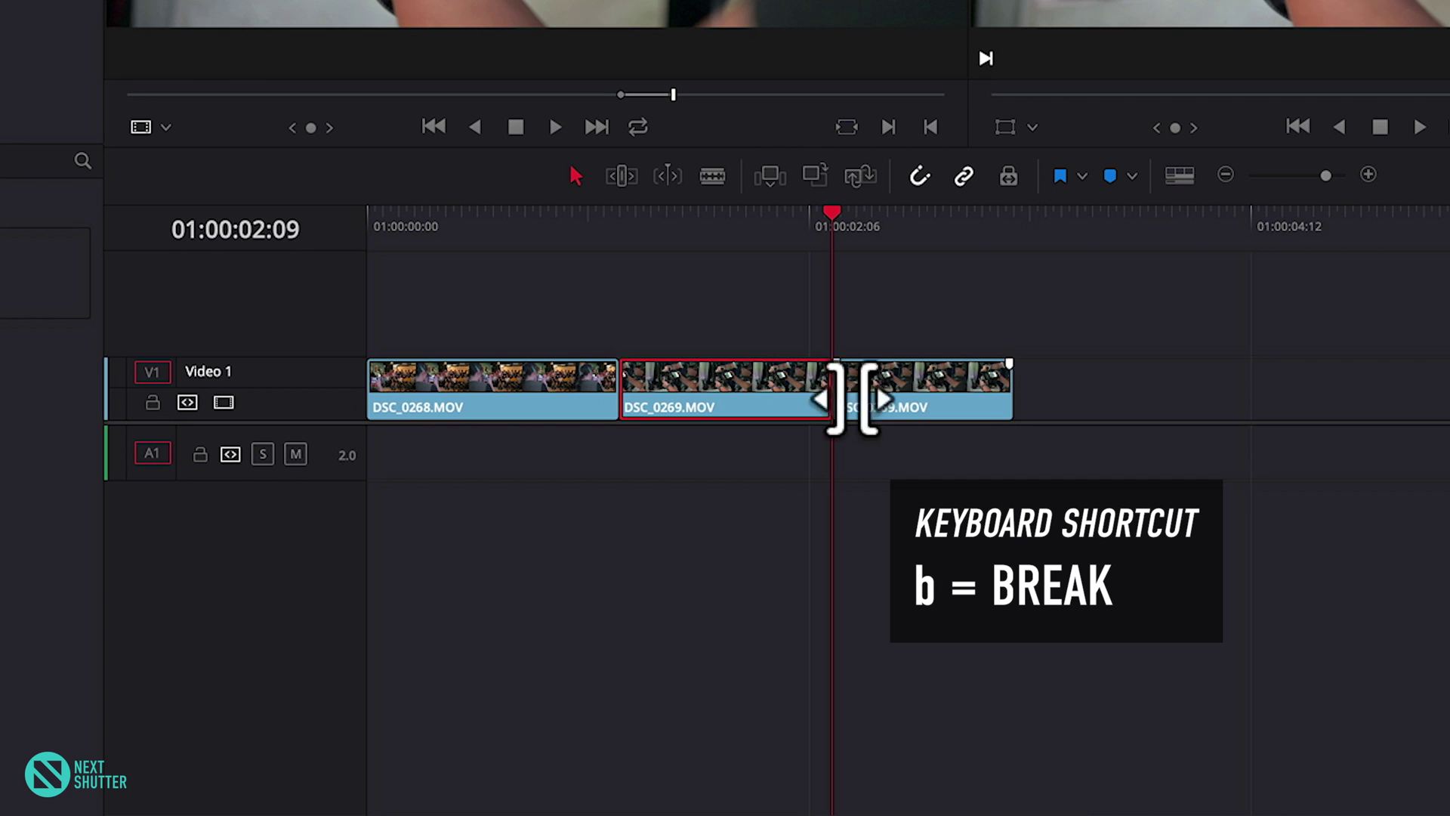
Shuffle clips via V2 so V1 reads DSC_0269, DSC_0268, then the other DSC_0269 piece.
{"action": "left_click_drag", "start_coordinate": [832, 212], "coordinate": [837, 202]}
{"action": "mouse_move", "coordinate": [885, 400]}
{"action": "left_mouse_down"}
{"action": "mouse_move", "coordinate": [1160, 343]}
{"action": "mouse_move", "coordinate": [1264, 393]}
{"action": "left_mouse_up"}
{"action": "mouse_move", "coordinate": [521, 385]}
{"action": "left_mouse_down"}
{"action": "mouse_move", "coordinate": [925, 349]}
{"action": "mouse_move", "coordinate": [1029, 385]}
{"action": "left_mouse_up"}
{"action": "left_click_drag", "start_coordinate": [1263, 378], "coordinate": [1180, 379]}
Butt the last DSC_0269 piece against DSC_0268 and play the three-clip edit from the start.
{"action": "left_click", "coordinate": [671, 428]}
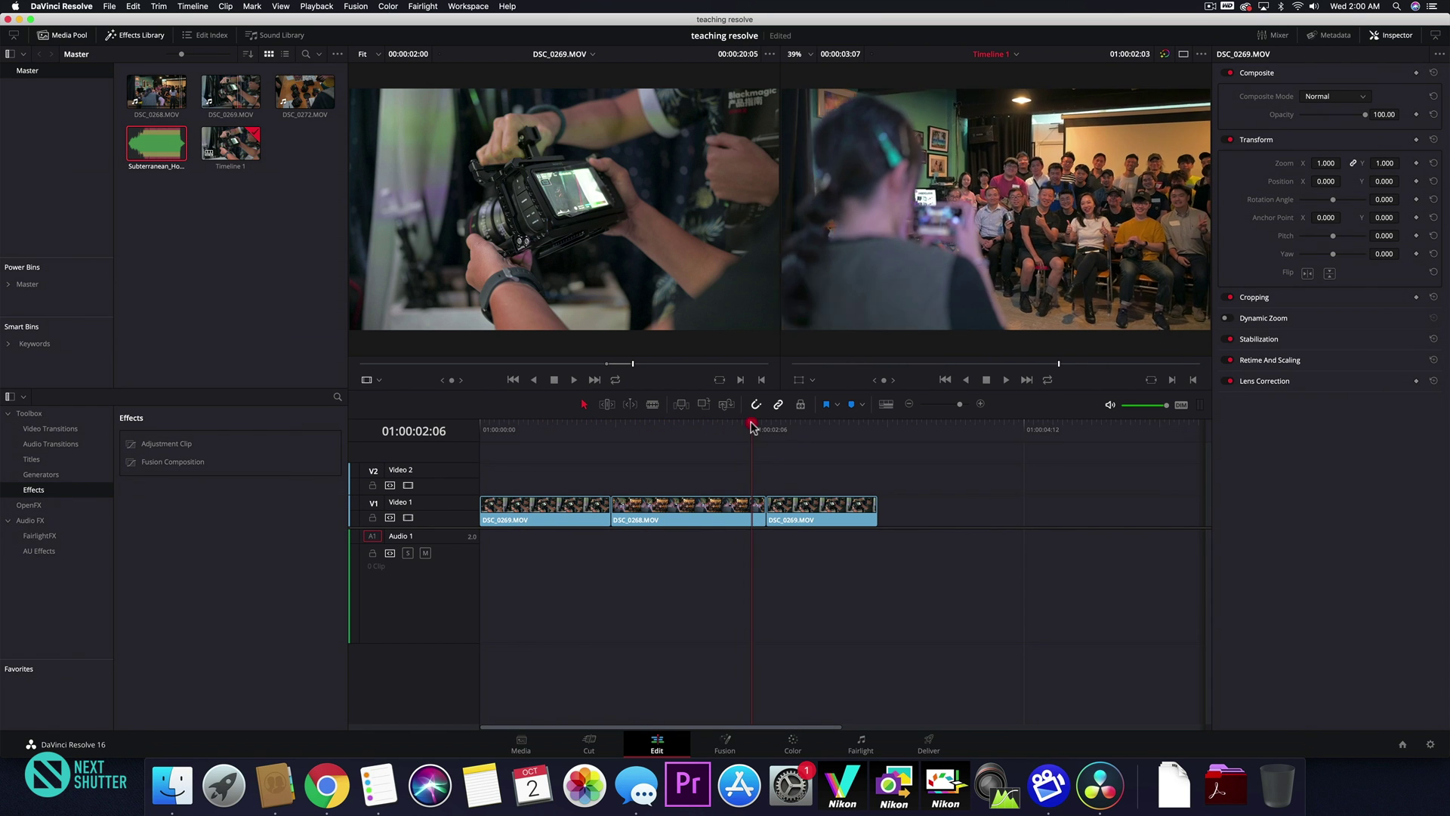
{"action": "left_click_drag", "start_coordinate": [672, 427], "coordinate": [572, 425]}
{"action": "left_click", "coordinate": [487, 423]}
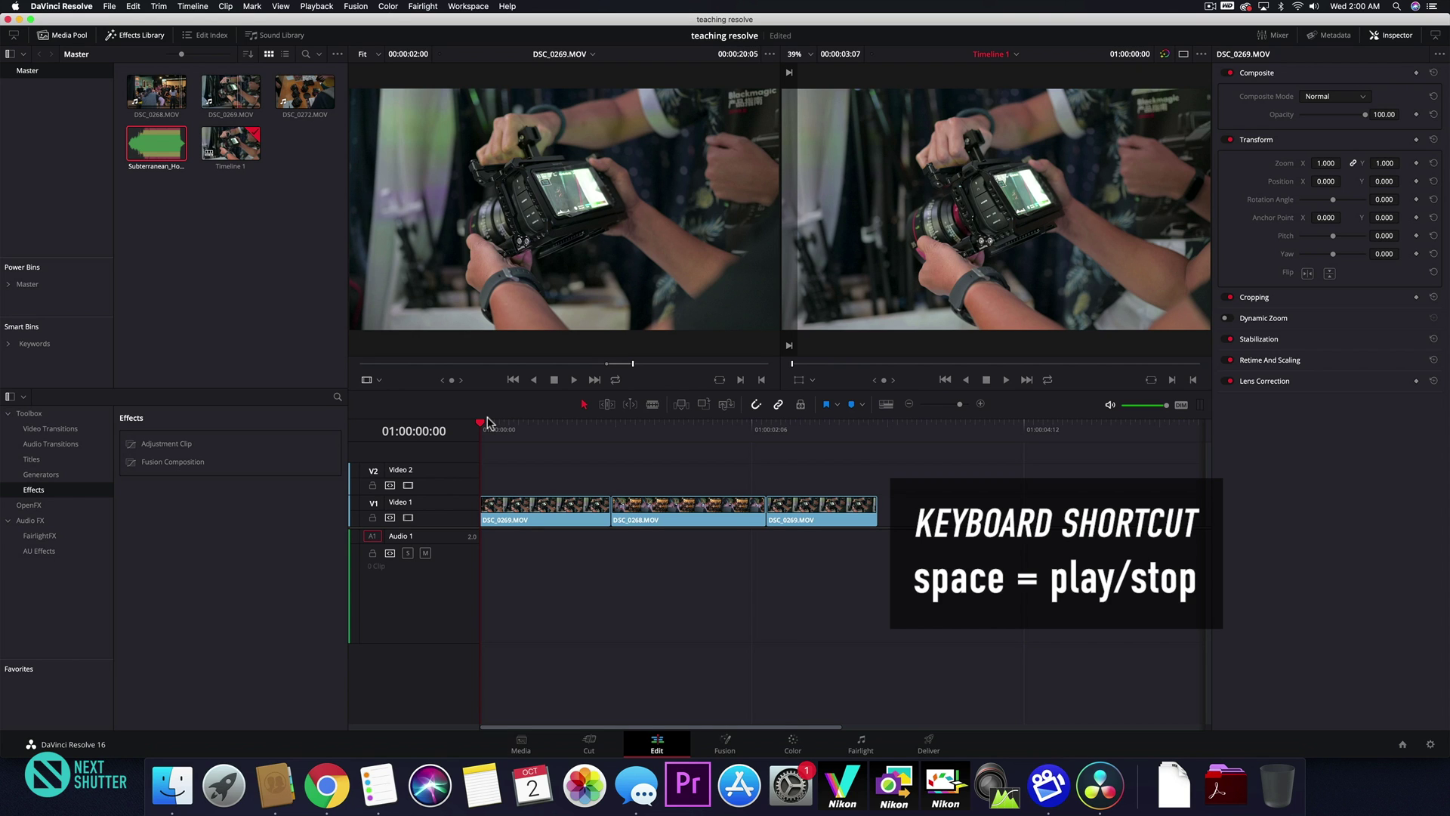
{"action": "key", "text": "space"}
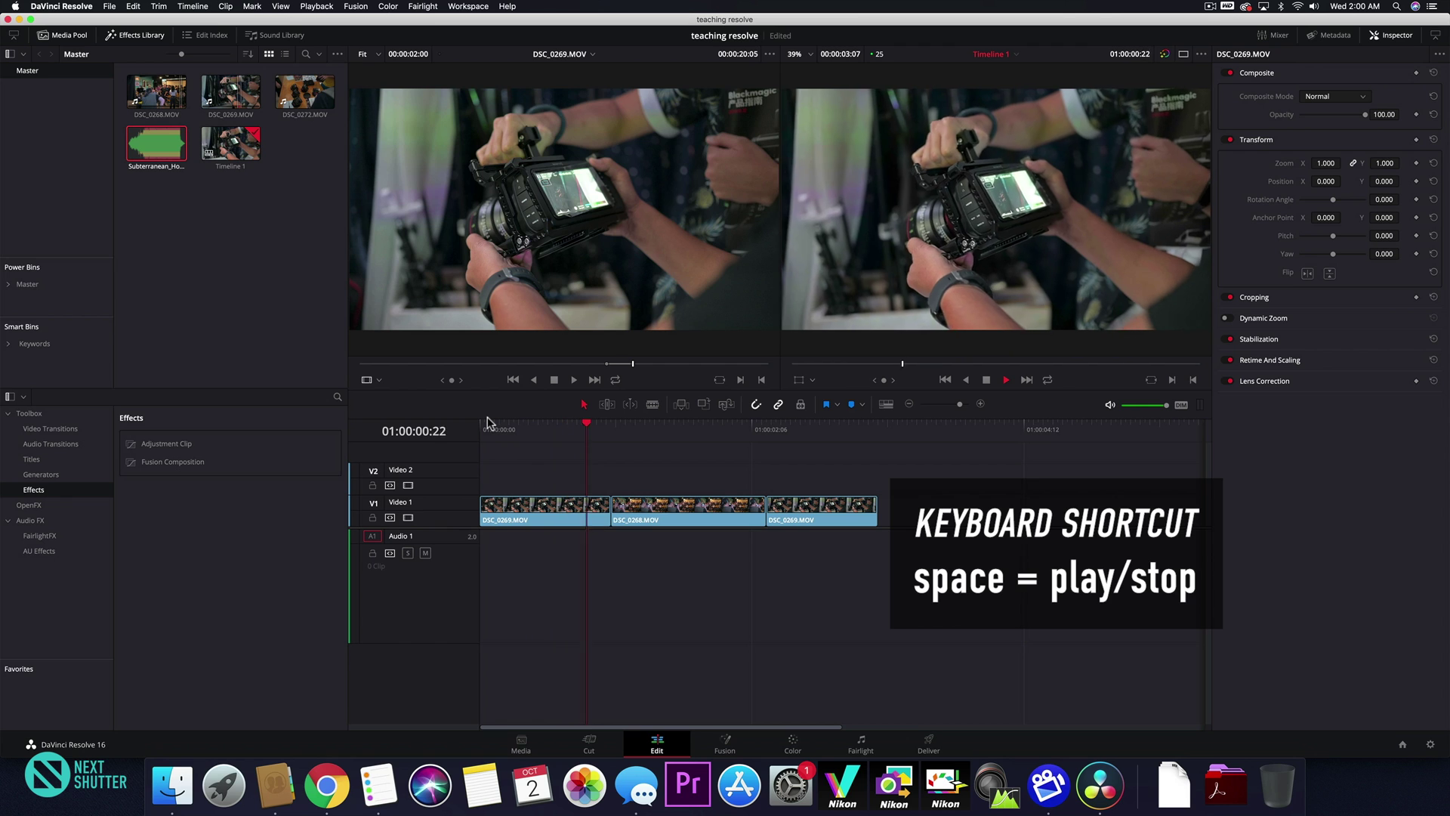
{"action": "key", "text": "space"}
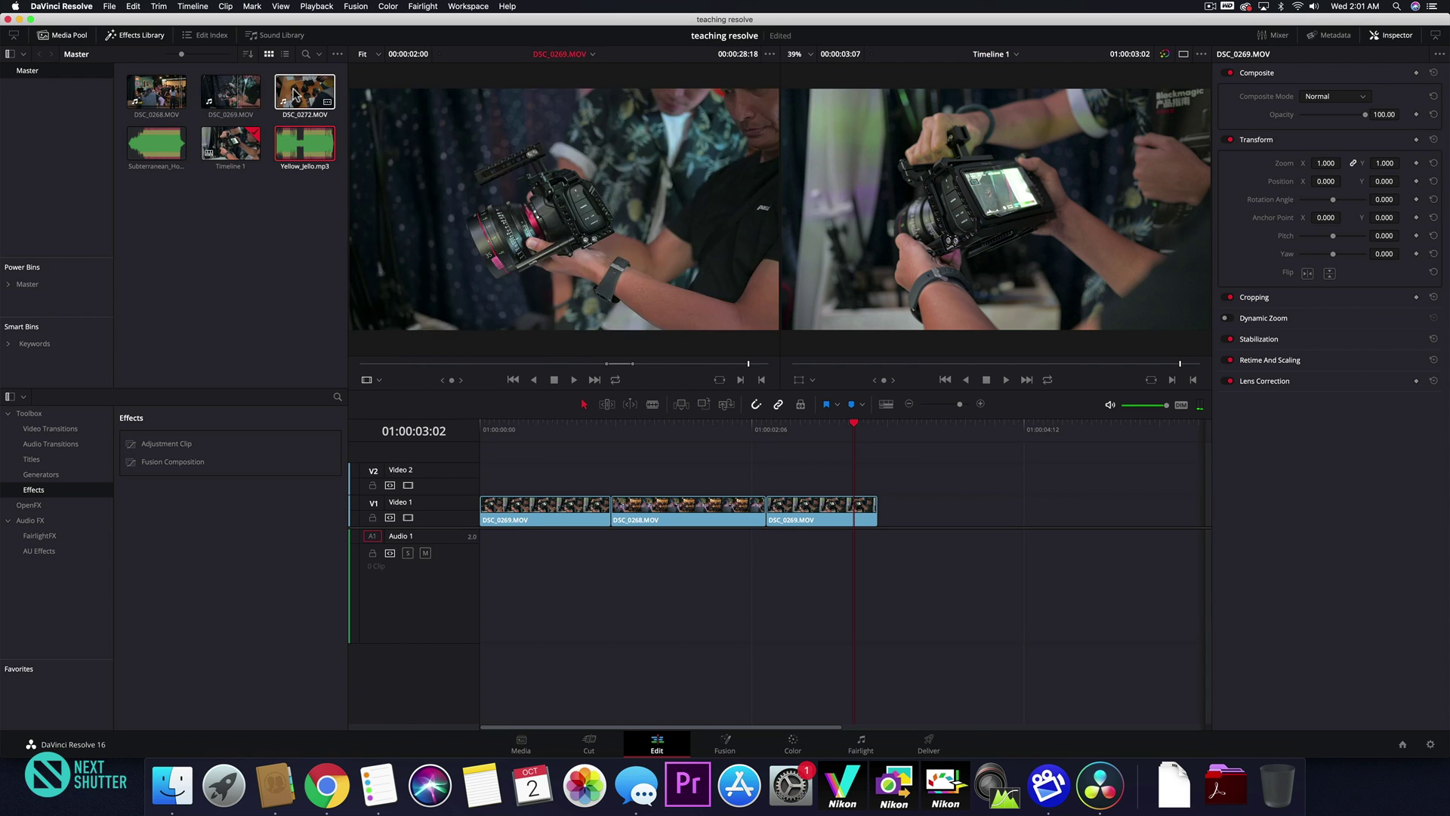
{"action": "mouse_move", "coordinate": [294, 95]}
{"action": "left_mouse_down"}
{"action": "mouse_move", "coordinate": [904, 508]}
{"action": "mouse_move", "coordinate": [265, 100]}
{"action": "left_mouse_up"}
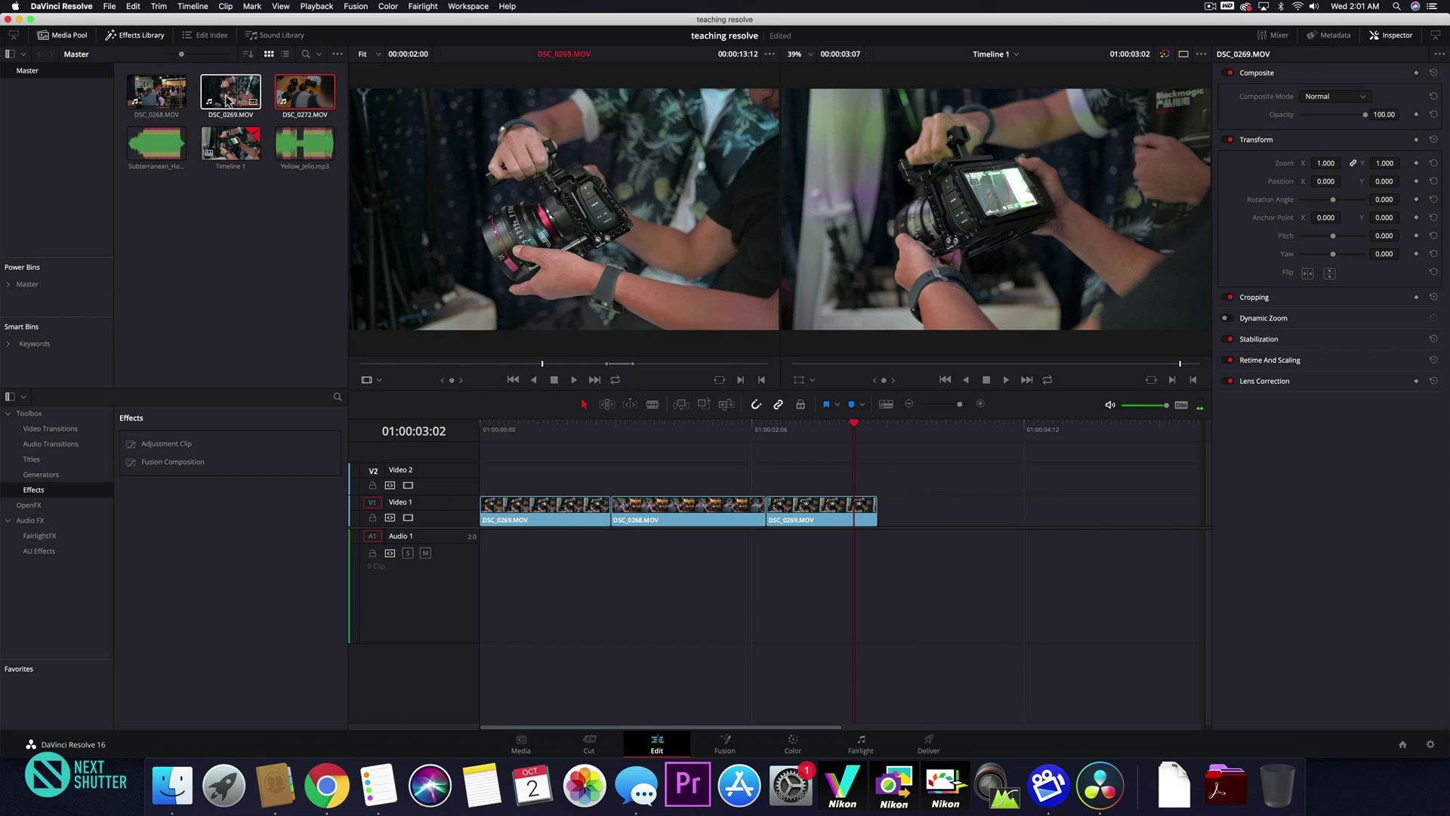
{"action": "left_click_drag", "start_coordinate": [224, 96], "coordinate": [977, 520]}
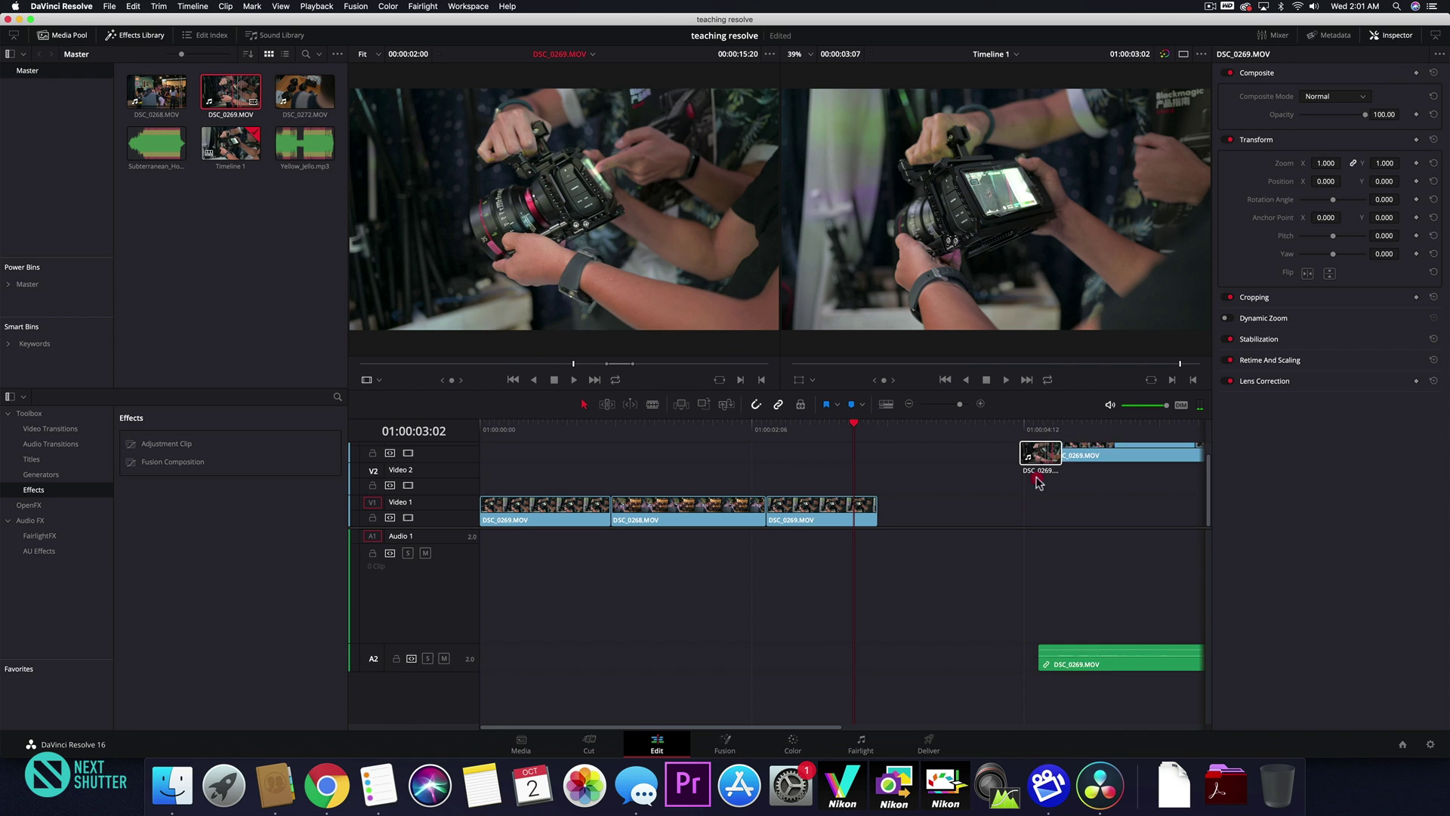
{"action": "left_click_drag", "start_coordinate": [976, 519], "coordinate": [304, 143]}
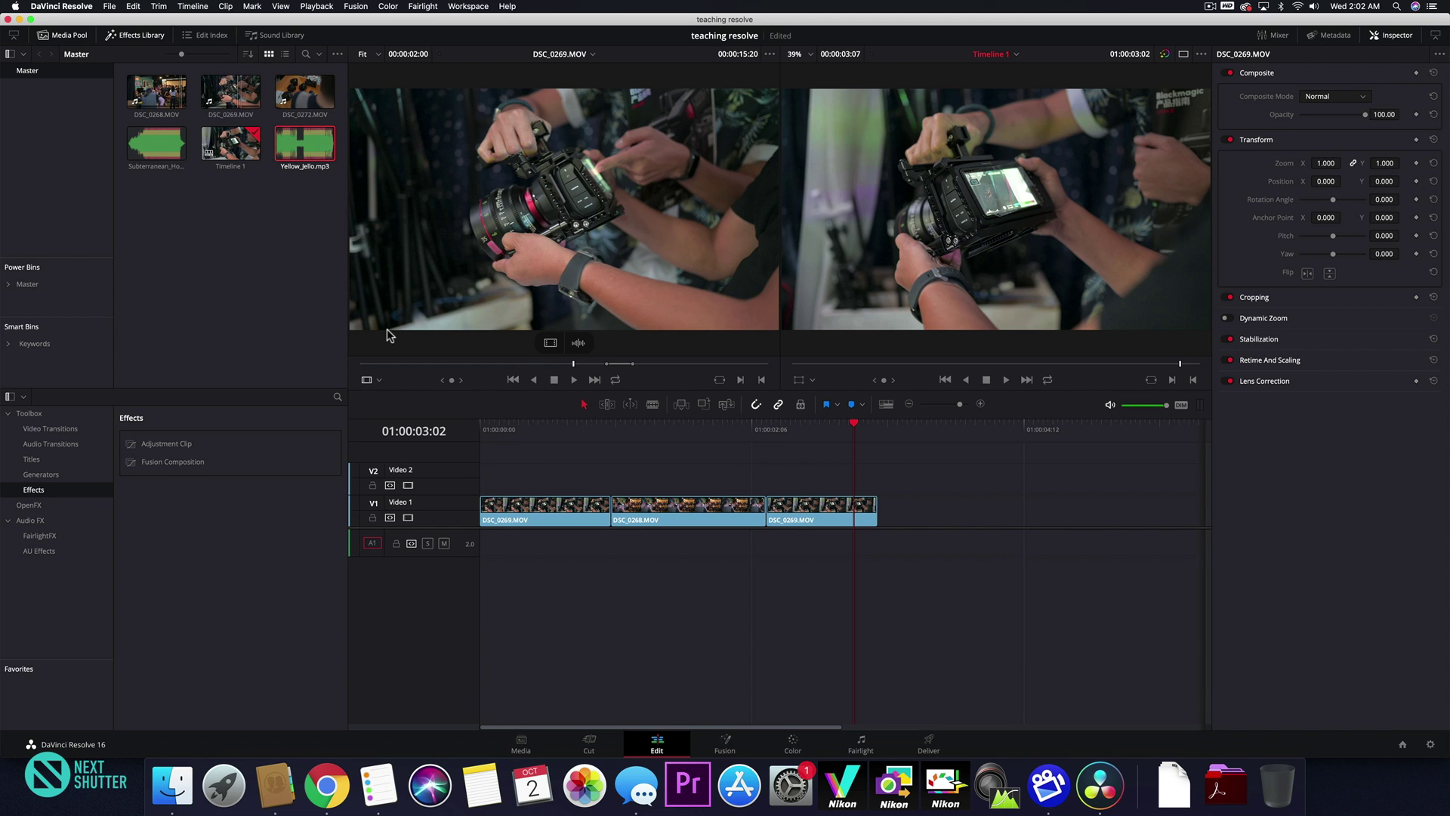
Place Yellow_Jello.mp3 on Audio 1 and make the track tall enough to show its waveform.
{"action": "double_click", "coordinate": [300, 143]}
{"action": "mouse_move", "coordinate": [300, 143]}
{"action": "left_mouse_down"}
{"action": "mouse_move", "coordinate": [468, 545]}
{"action": "mouse_move", "coordinate": [485, 540]}
{"action": "left_mouse_up"}
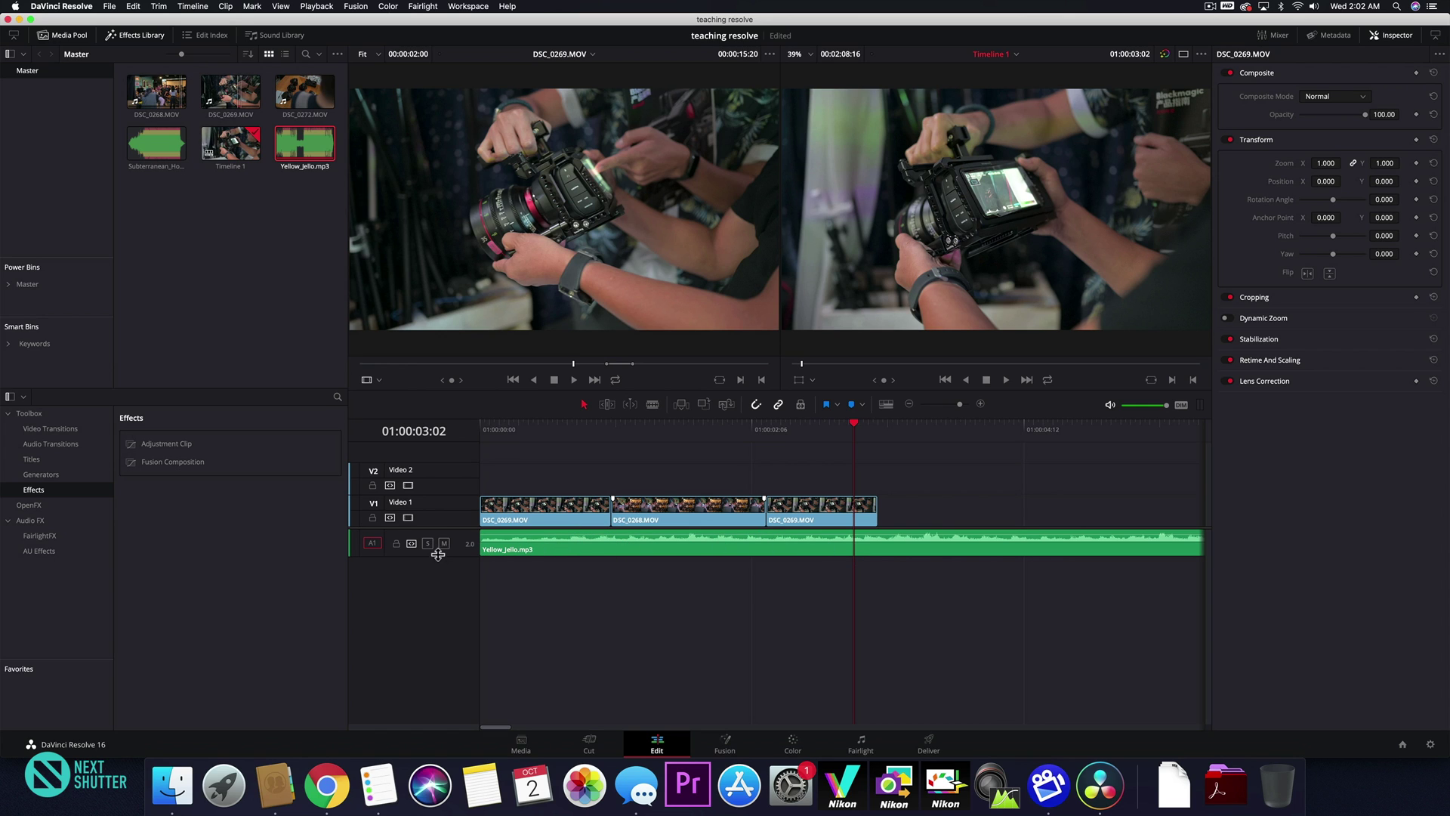
{"action": "left_click_drag", "start_coordinate": [438, 555], "coordinate": [435, 644]}
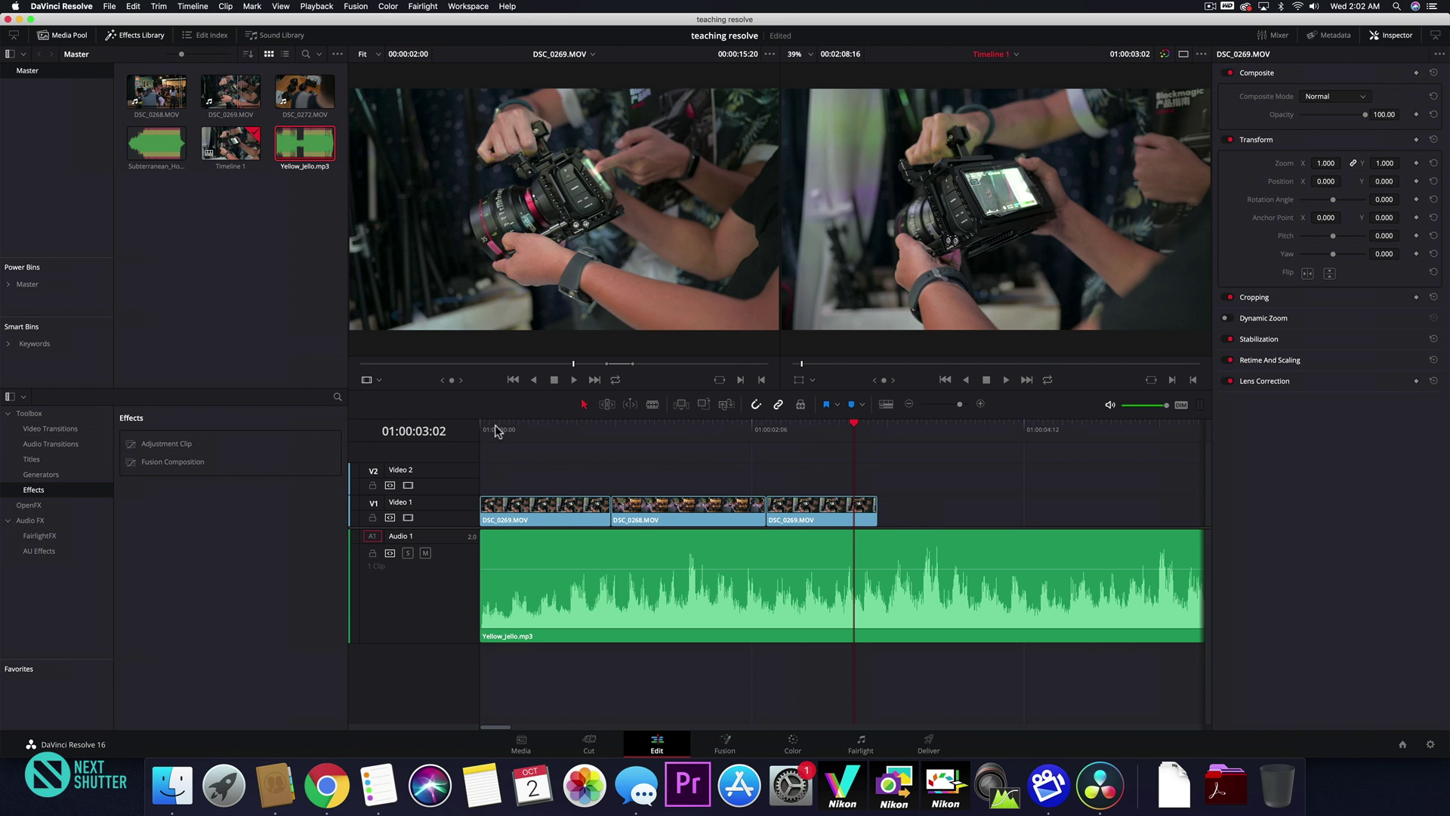
Play the edit with music from the start, then again from 01:00:01:02.
{"action": "left_click_drag", "start_coordinate": [500, 430], "coordinate": [471, 431]}
{"action": "key", "text": "space"}
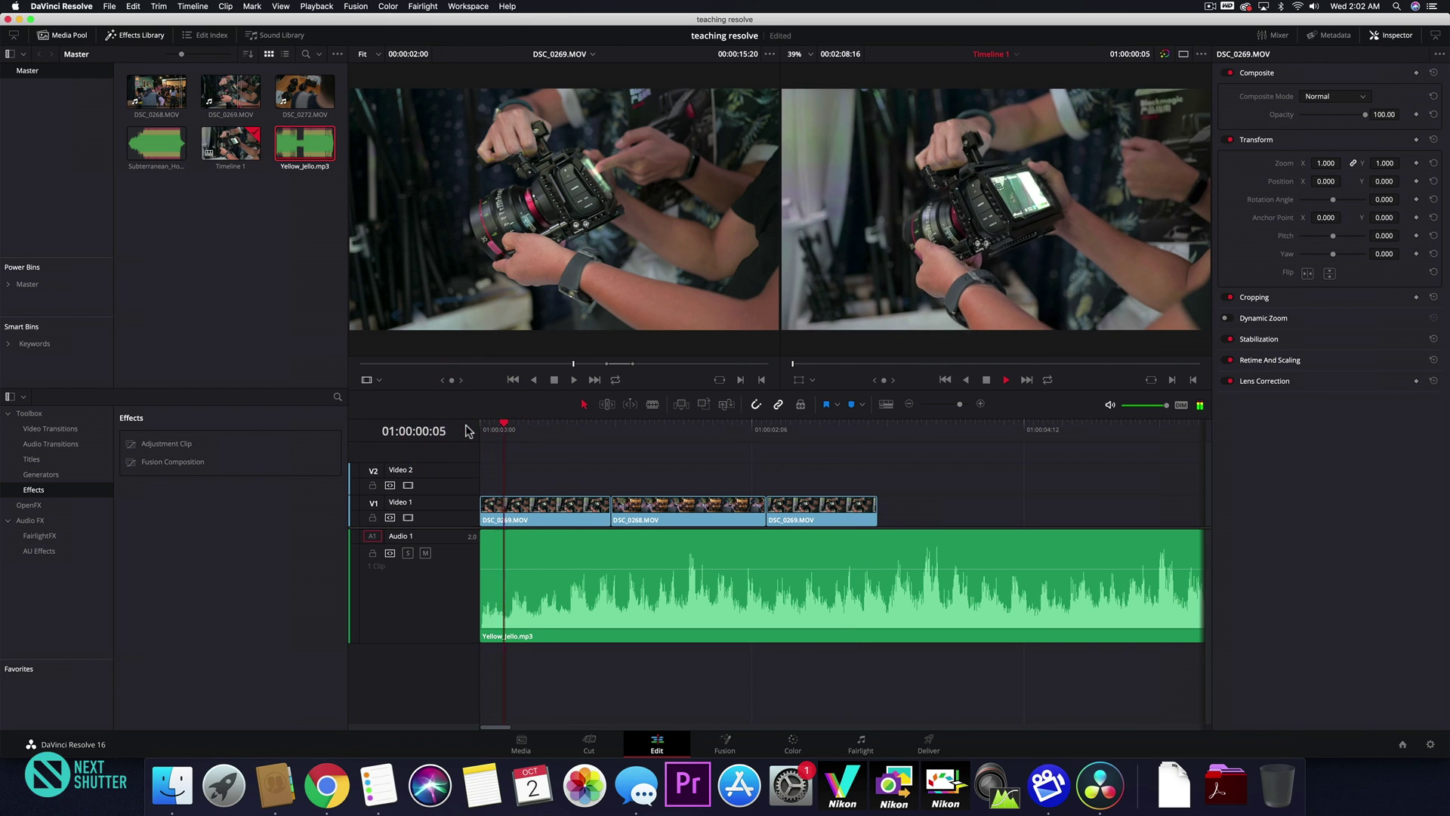
{"action": "key", "text": "space"}
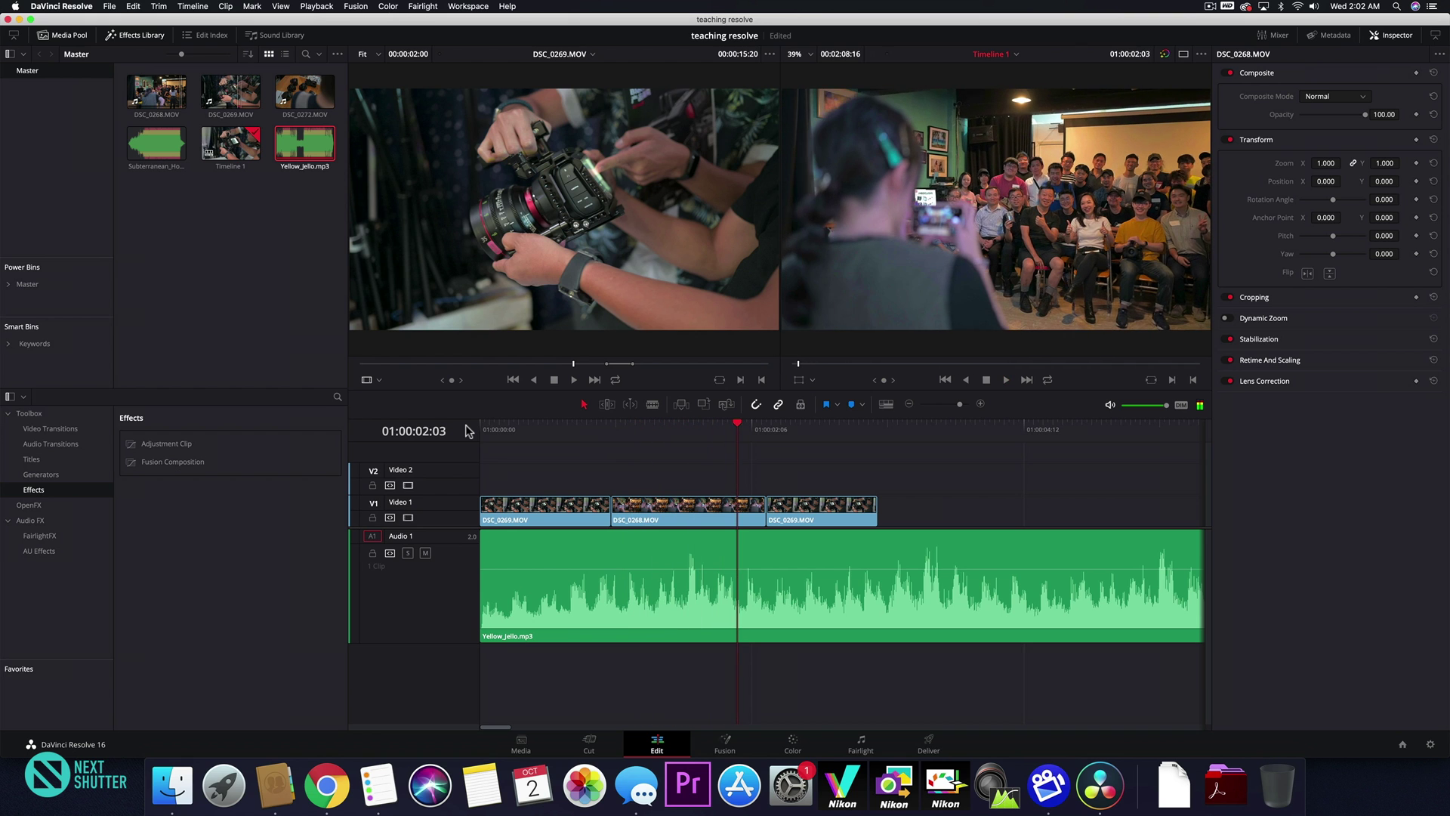
{"action": "left_click_drag", "start_coordinate": [532, 425], "coordinate": [608, 426]}
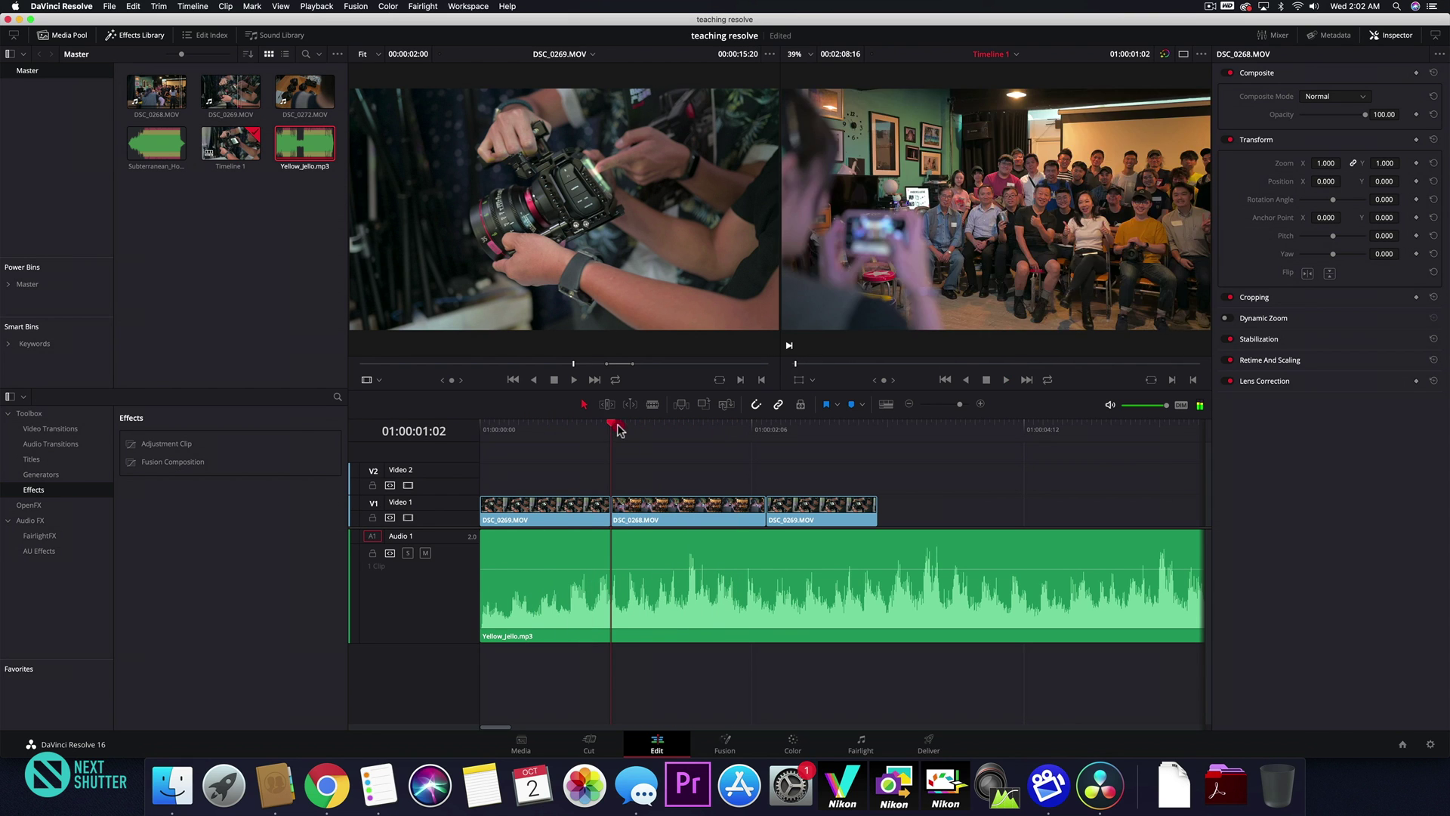
{"action": "left_click", "coordinate": [406, 414]}
{"action": "key", "text": "space"}
{"action": "left_click_drag", "start_coordinate": [556, 425], "coordinate": [934, 469]}
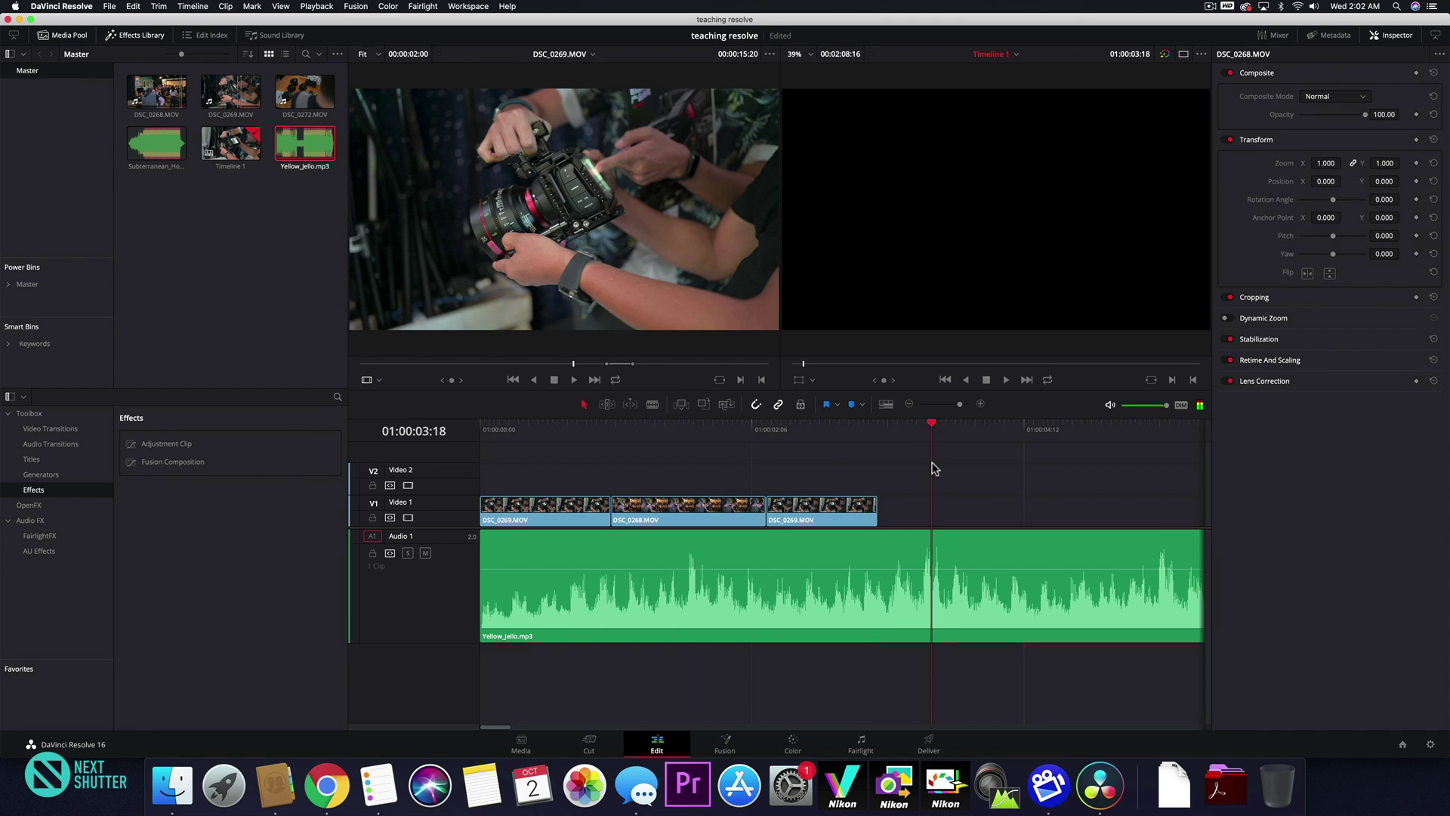
Play the timeline and make a rough trim of Yellow_Jello.mp3's beginning.
{"action": "key", "text": "space"}
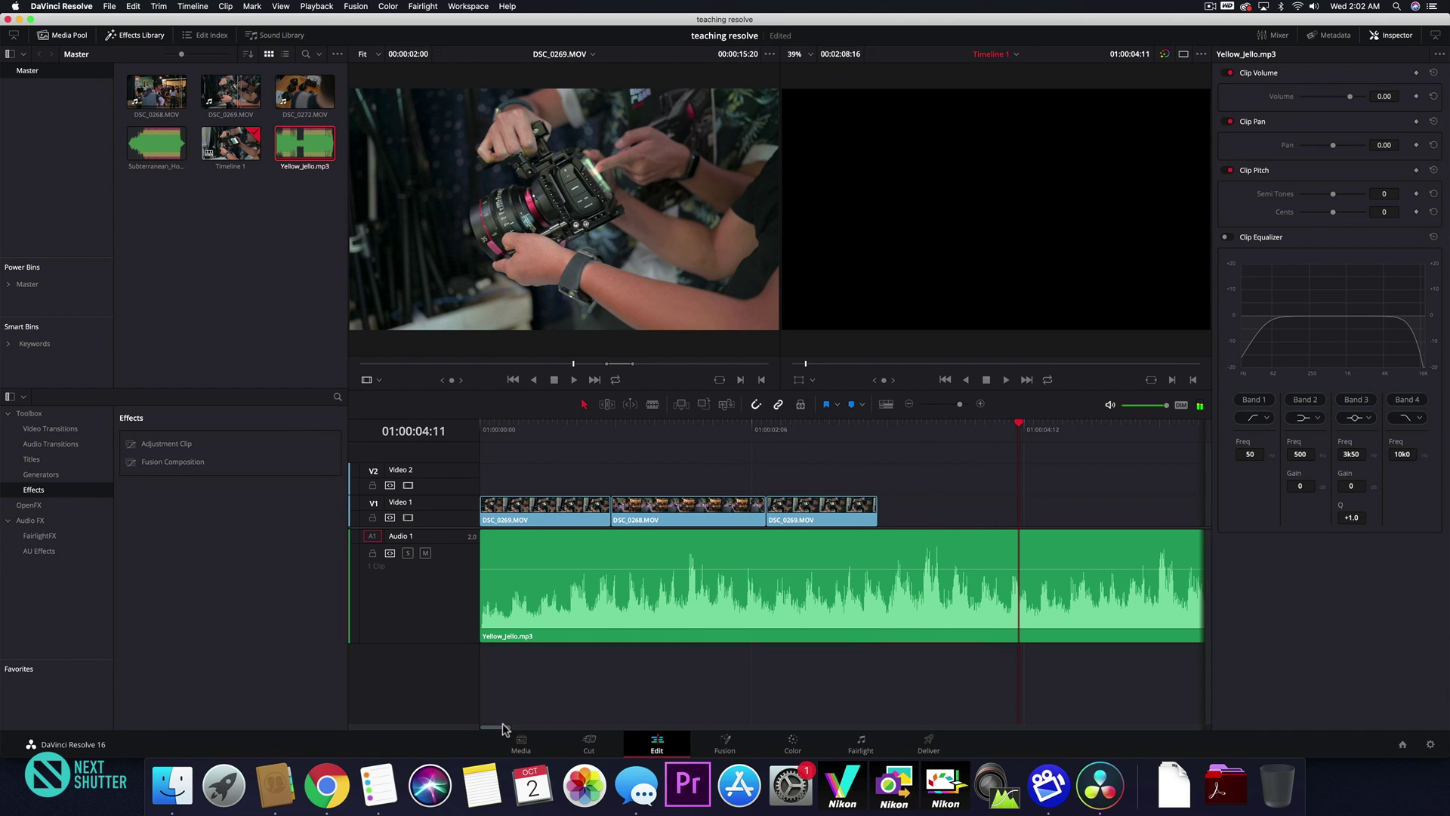
{"action": "mouse_move", "coordinate": [492, 612]}
{"action": "left_mouse_down"}
{"action": "mouse_move", "coordinate": [708, 577]}
{"action": "mouse_move", "coordinate": [484, 578]}
{"action": "left_mouse_up"}
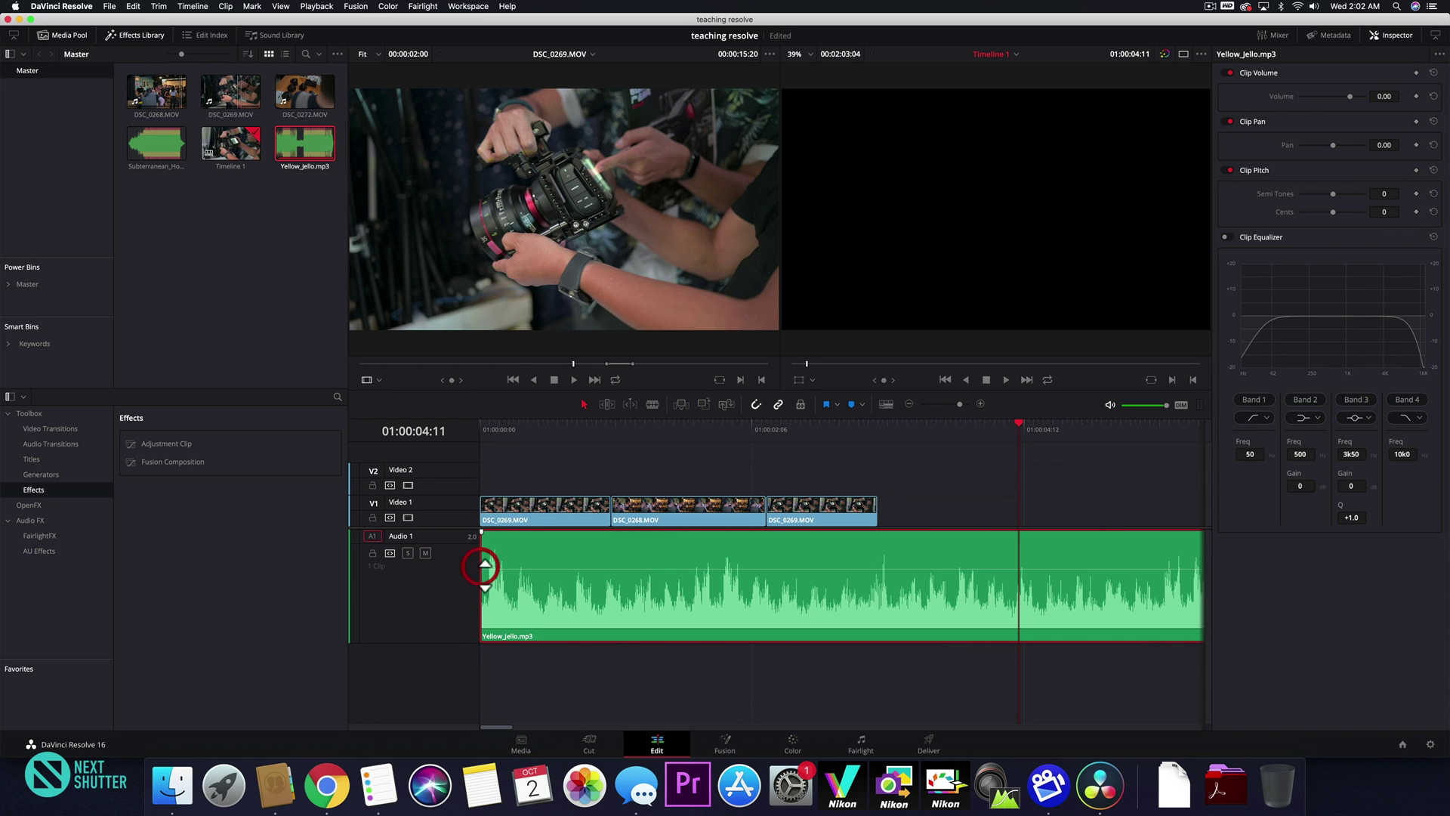
{"action": "mouse_move", "coordinate": [484, 575]}
{"action": "left_mouse_down"}
{"action": "mouse_move", "coordinate": [1088, 585]}
{"action": "mouse_move", "coordinate": [487, 565]}
{"action": "left_mouse_up"}
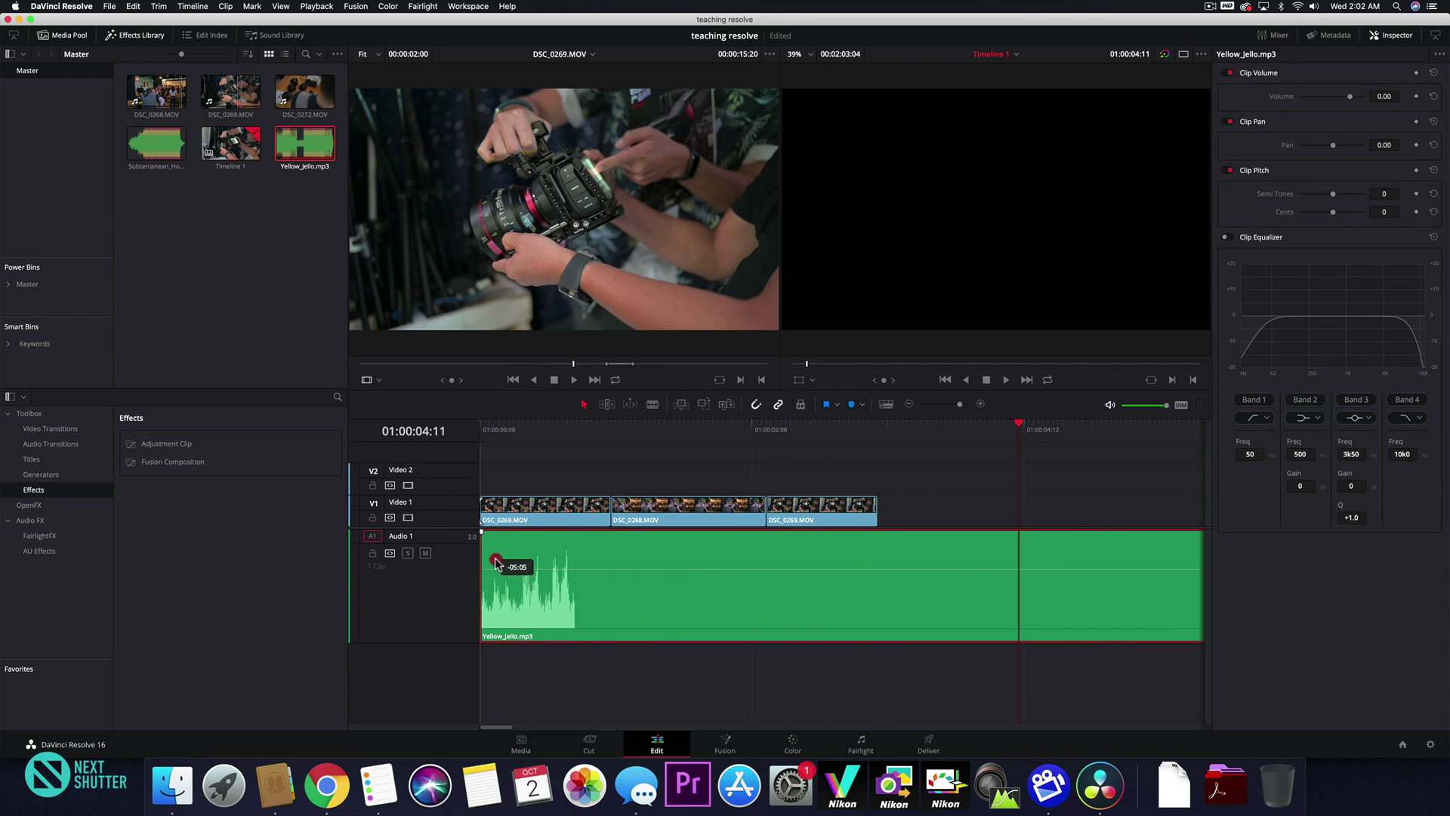
Ripple-trim the music's opening up to 01:00:03:19 and play the trimmed edit.
{"action": "left_click", "coordinate": [528, 430]}
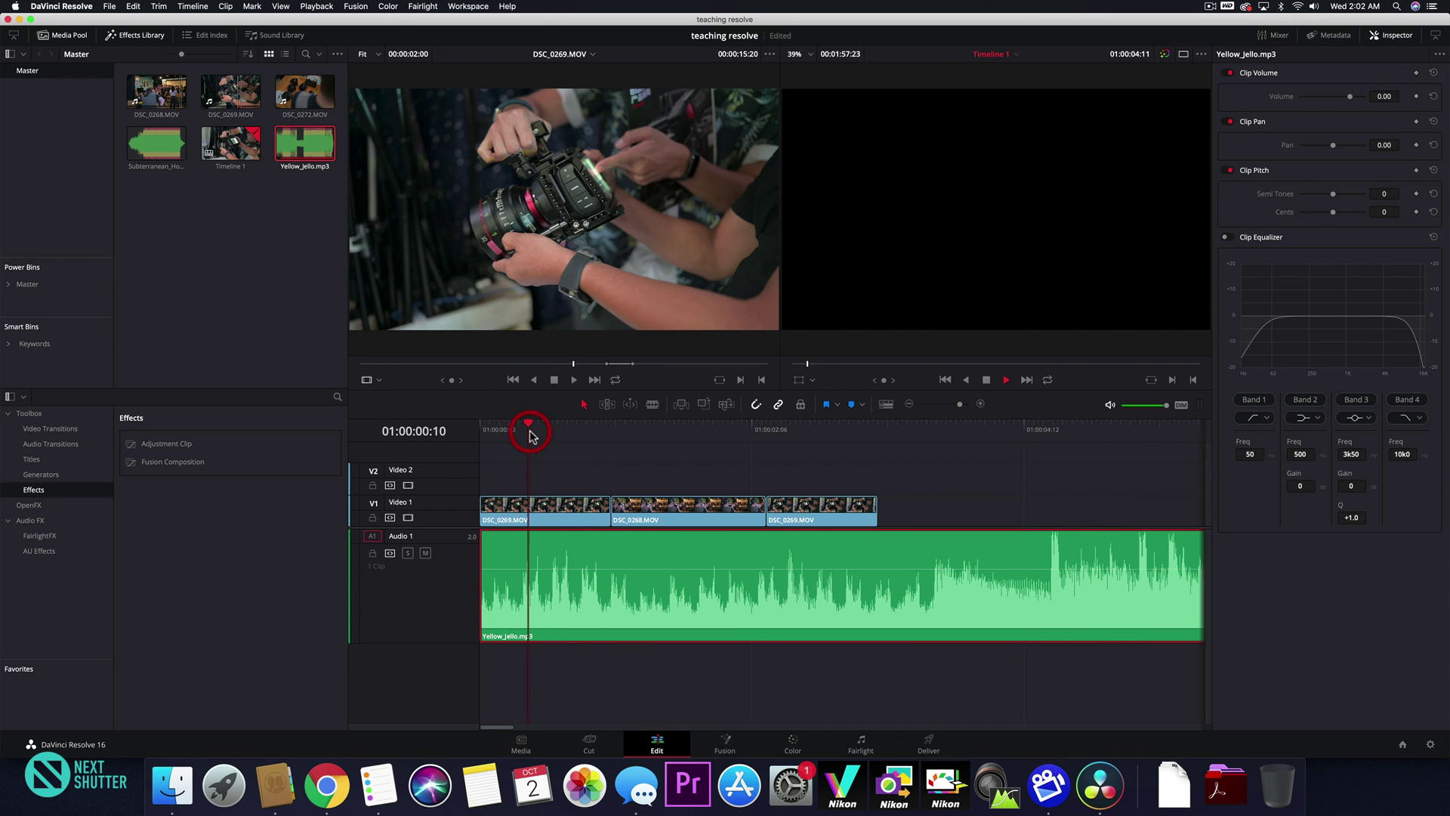
{"action": "key", "text": "space"}
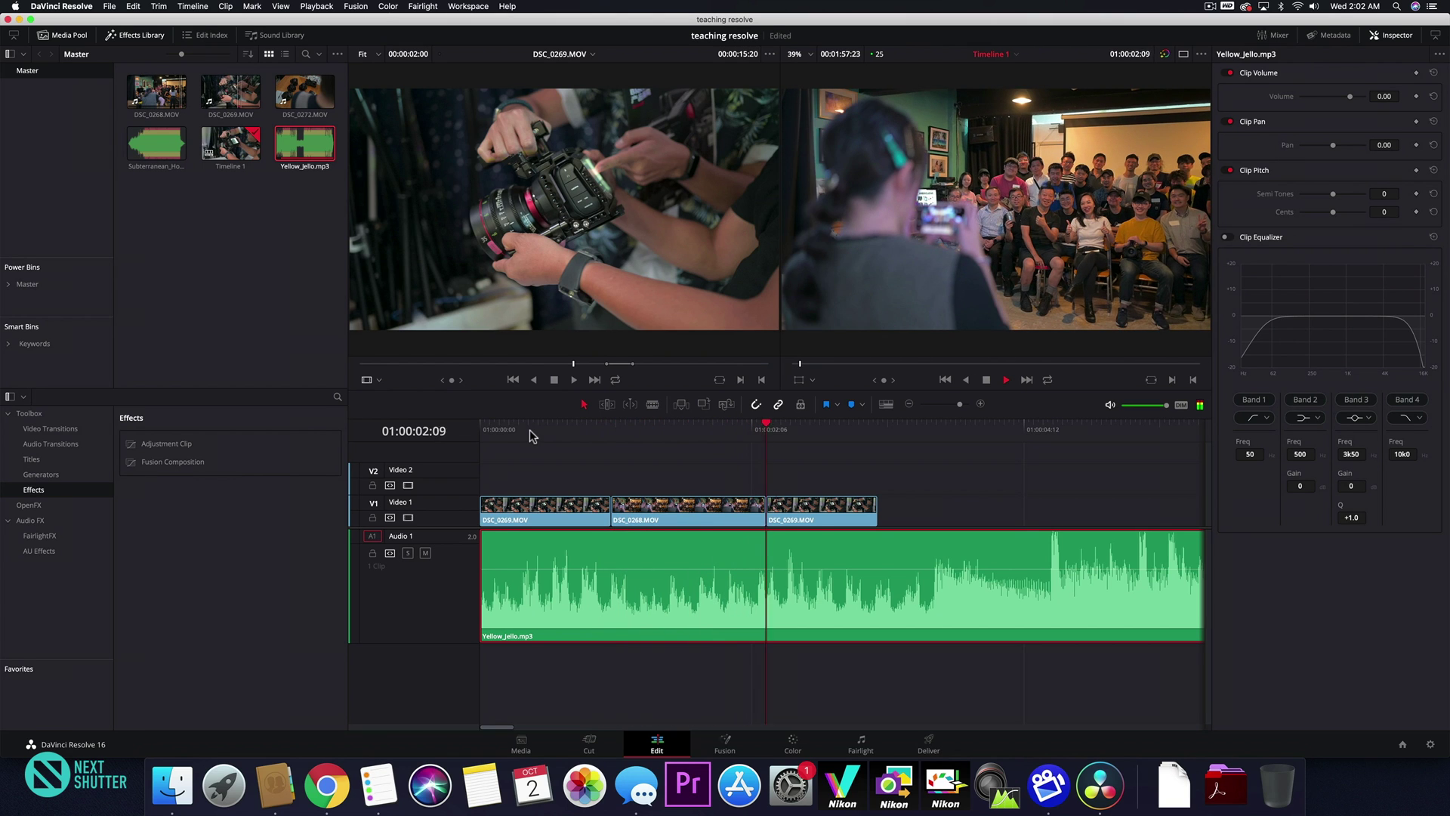
{"action": "key", "text": "space"}
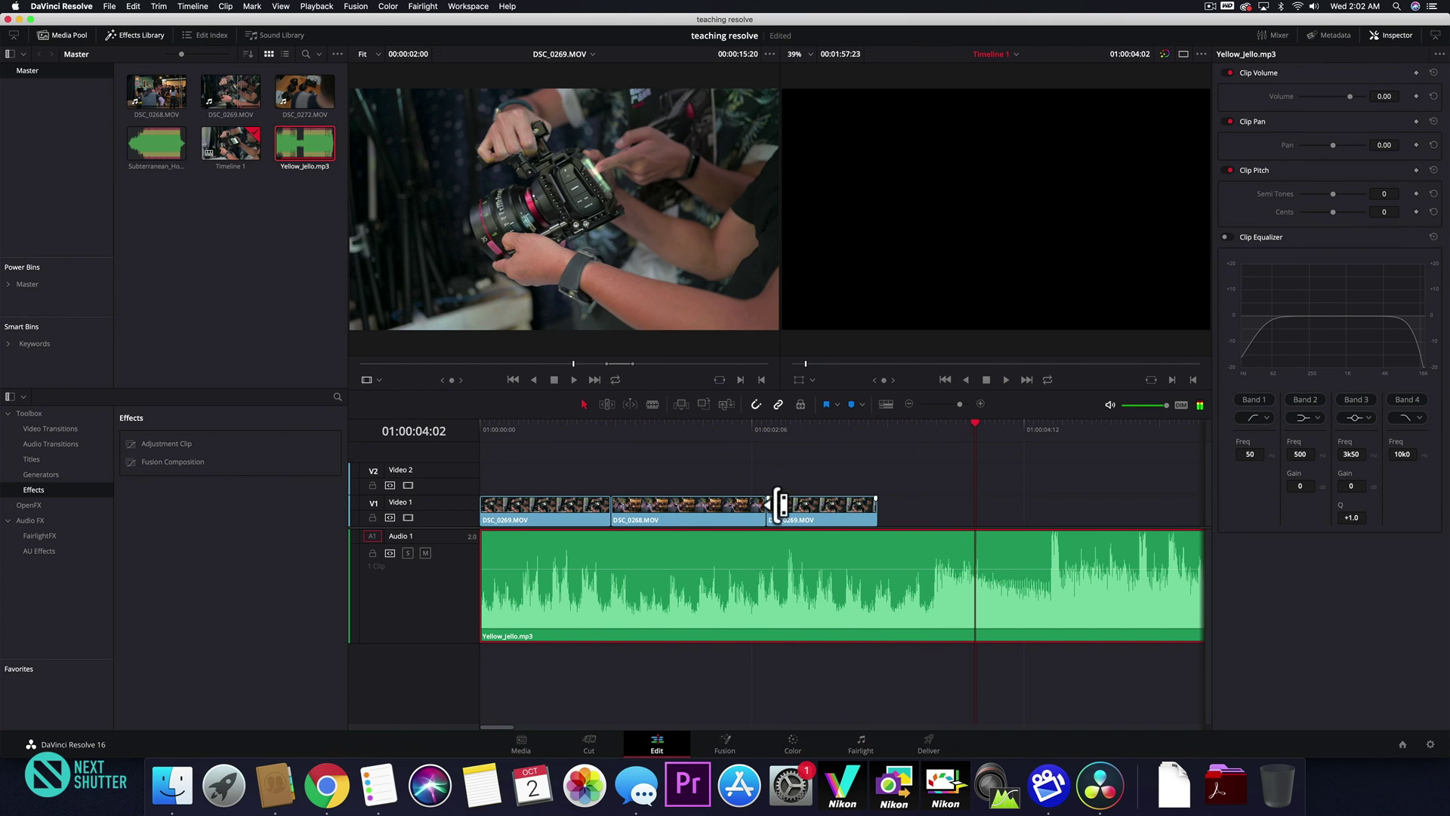
{"action": "left_click_drag", "start_coordinate": [974, 427], "coordinate": [934, 430]}
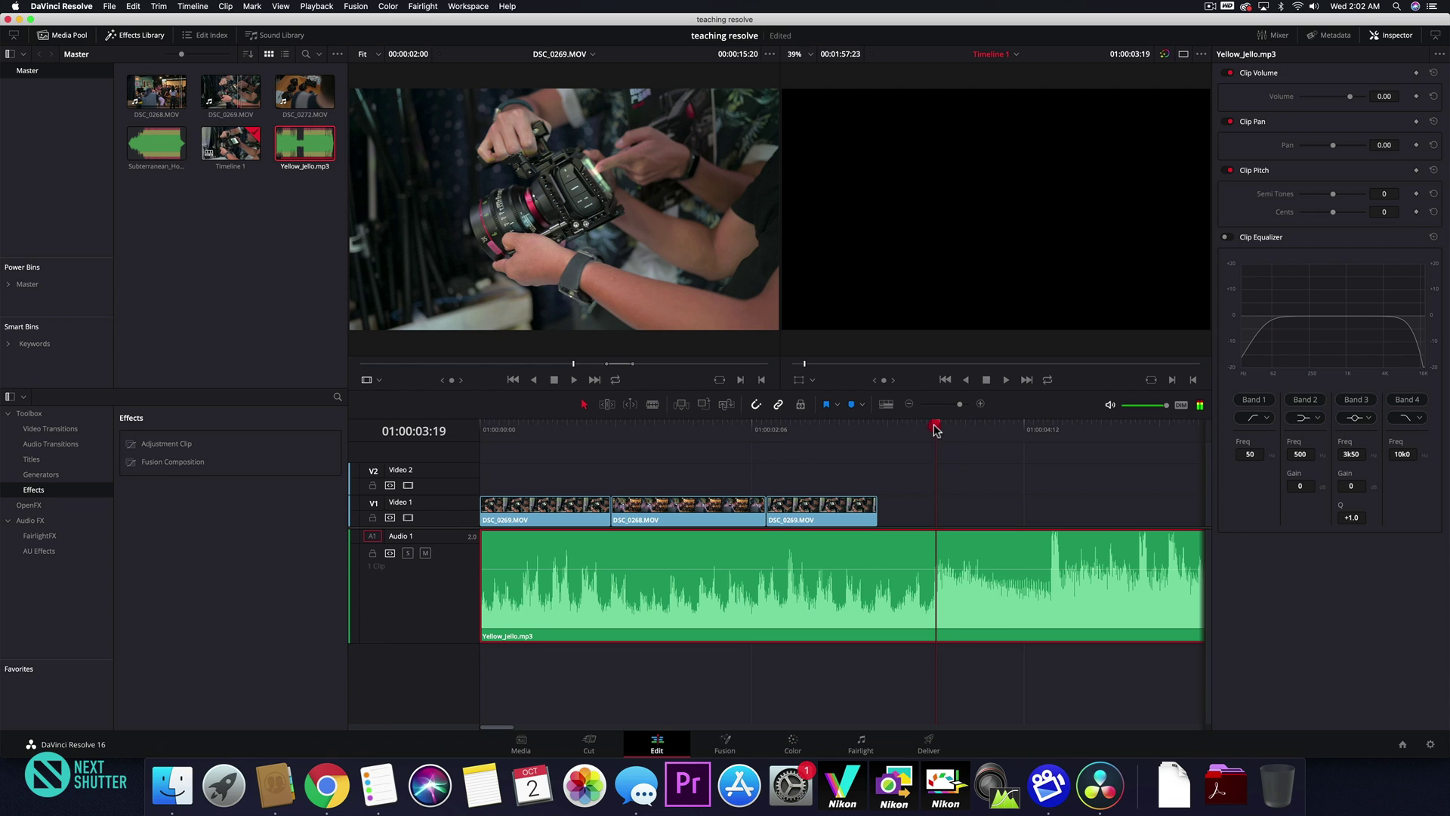
{"action": "mouse_move", "coordinate": [495, 559]}
{"action": "left_mouse_down"}
{"action": "mouse_move", "coordinate": [953, 572]}
{"action": "mouse_move", "coordinate": [483, 568]}
{"action": "left_mouse_up"}
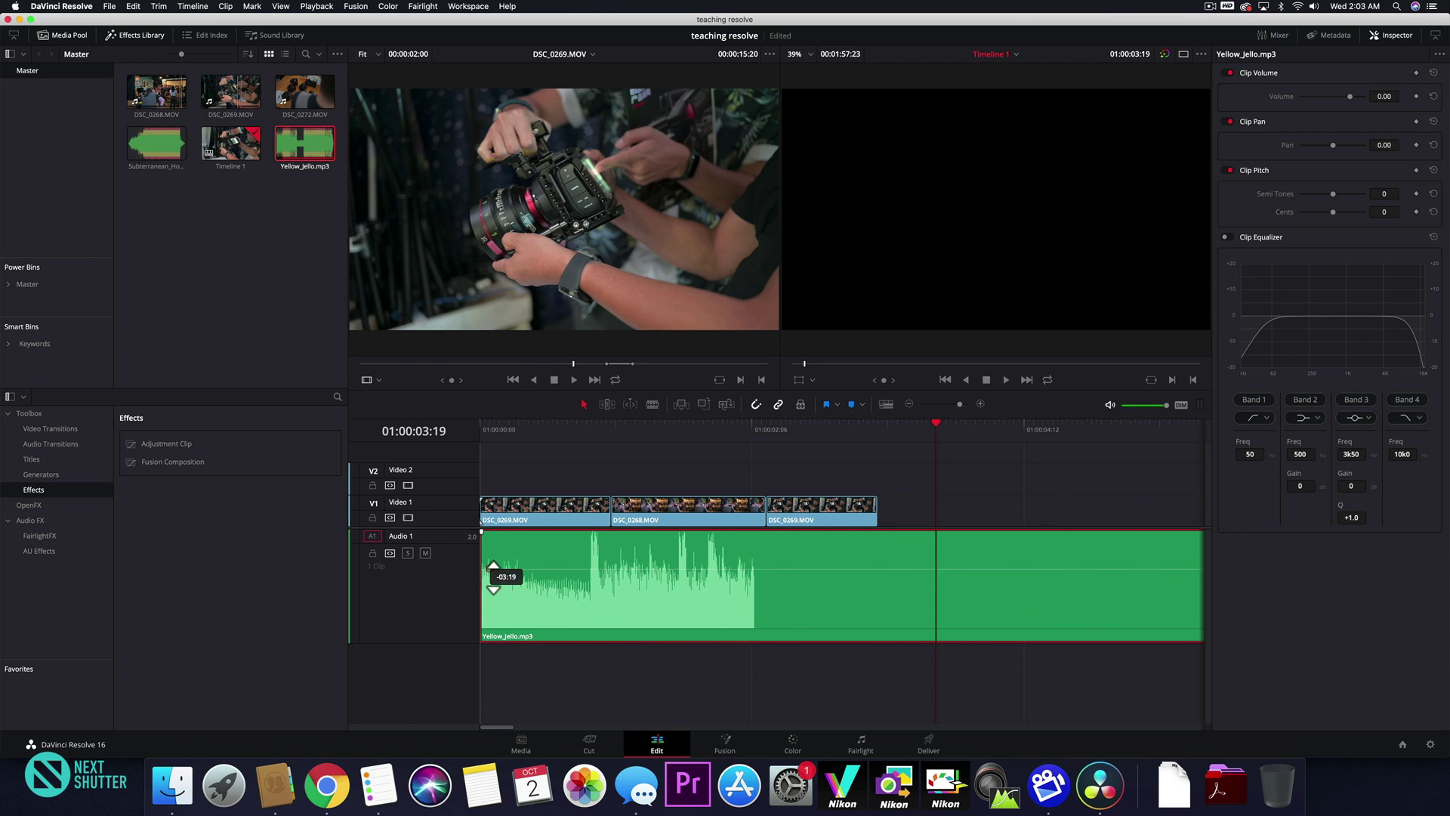
{"action": "left_click", "coordinate": [567, 431]}
{"action": "key", "text": "space"}
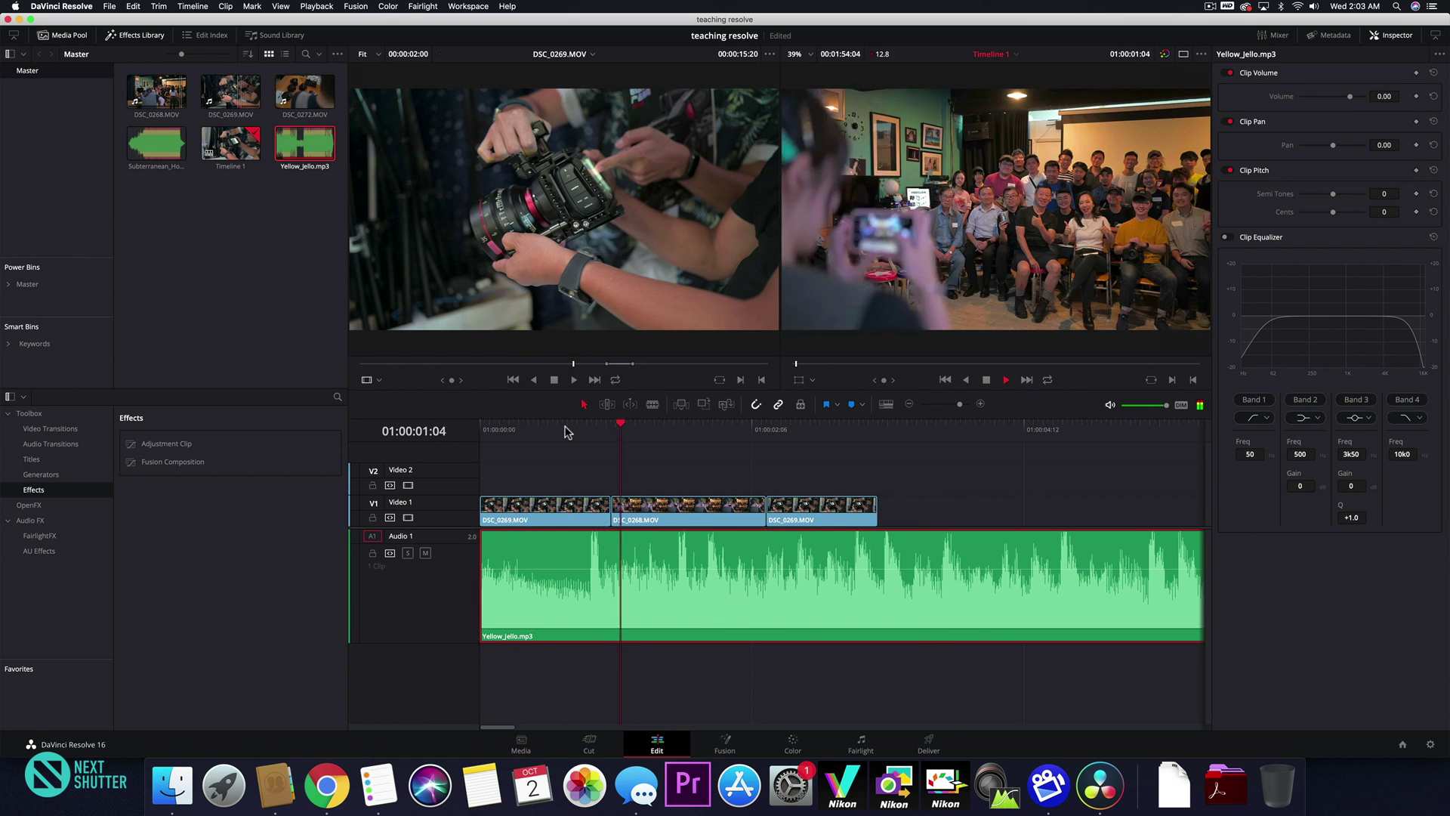
Slide DSC_0268 left to close the gap after the first clip.
{"action": "left_click", "coordinate": [614, 473]}
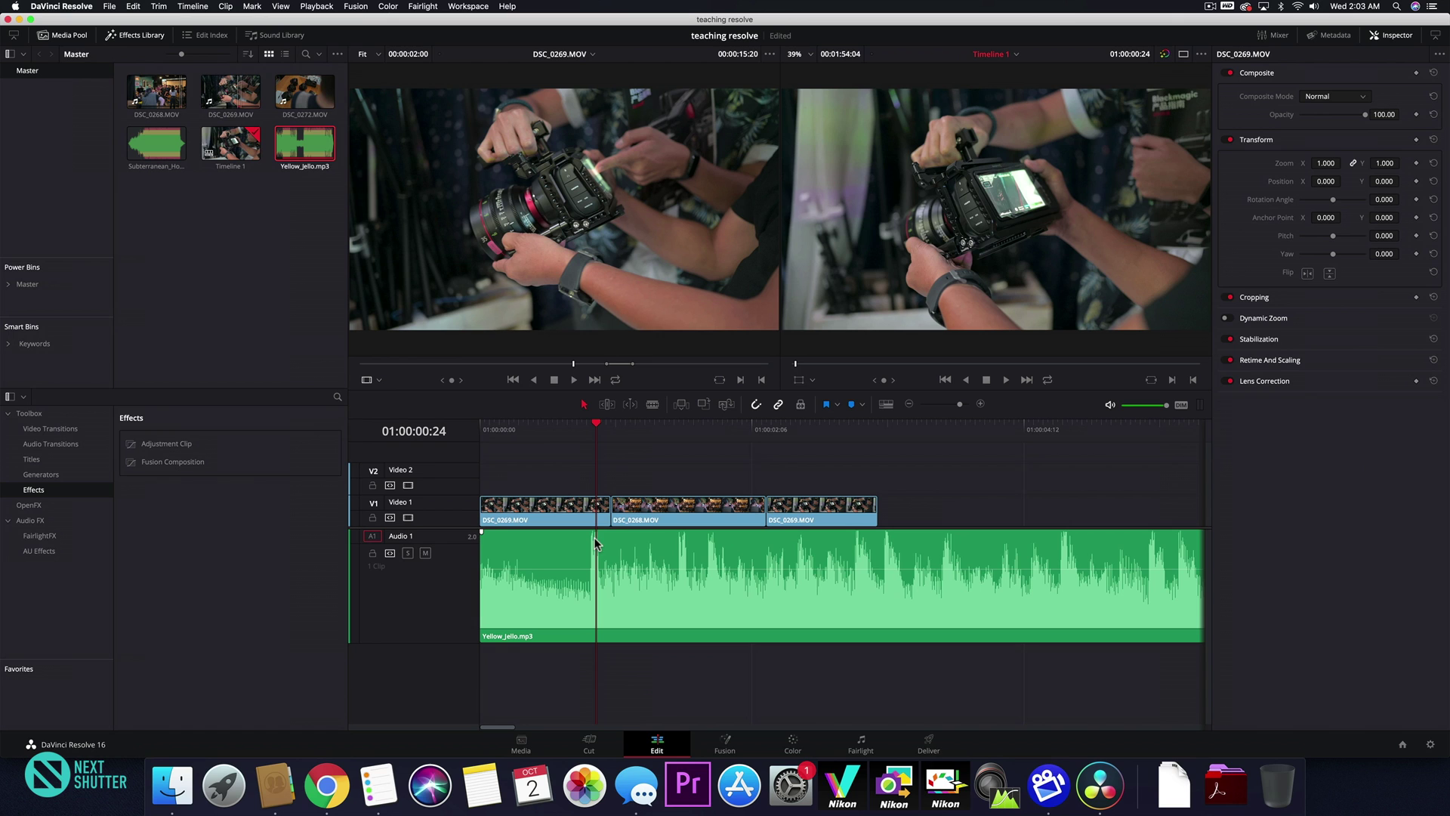
{"action": "left_click", "coordinate": [607, 521]}
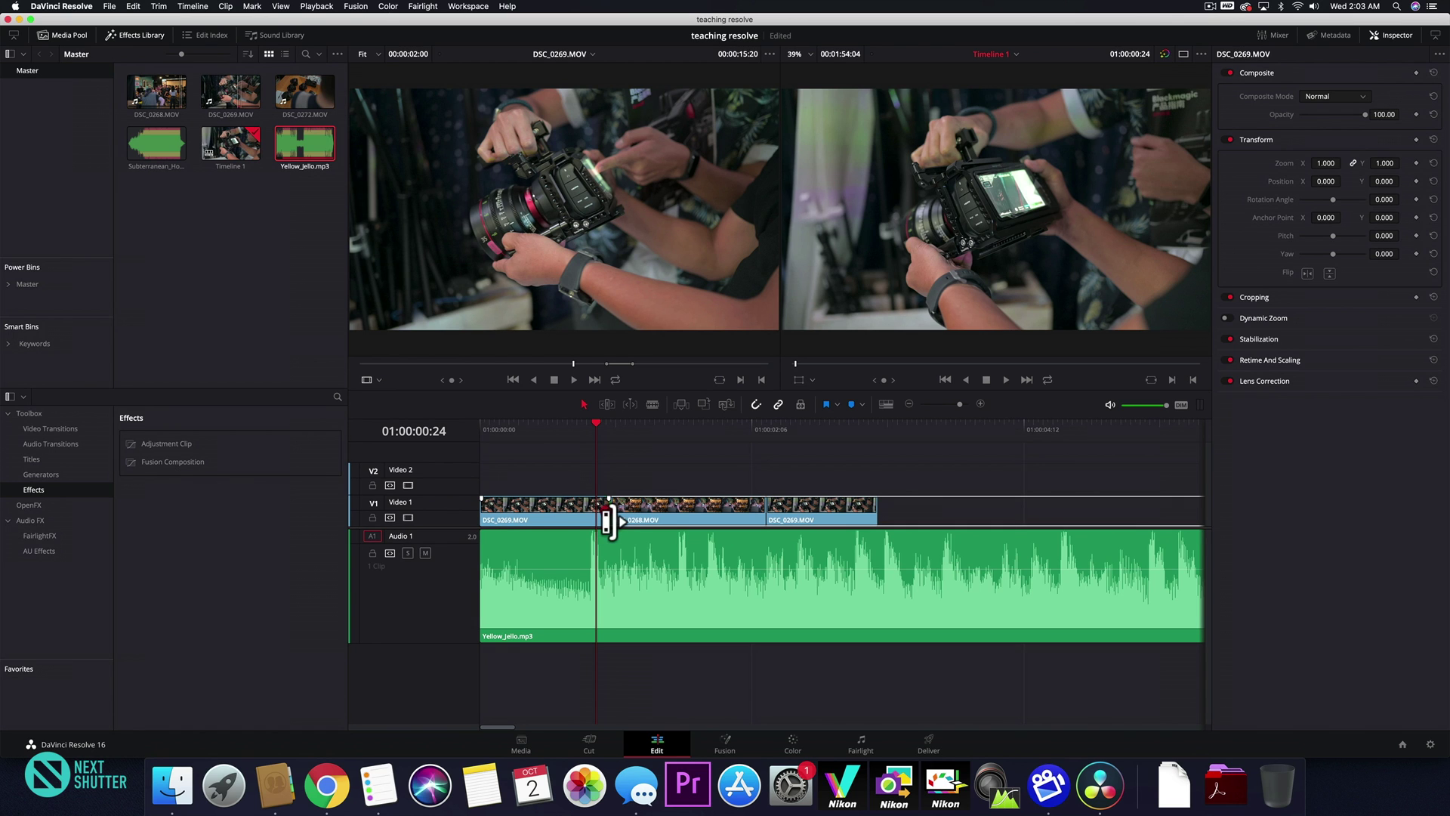
{"action": "left_click", "coordinate": [593, 508]}
{"action": "left_click", "coordinate": [637, 511]}
{"action": "left_click_drag", "start_coordinate": [637, 511], "coordinate": [622, 511]}
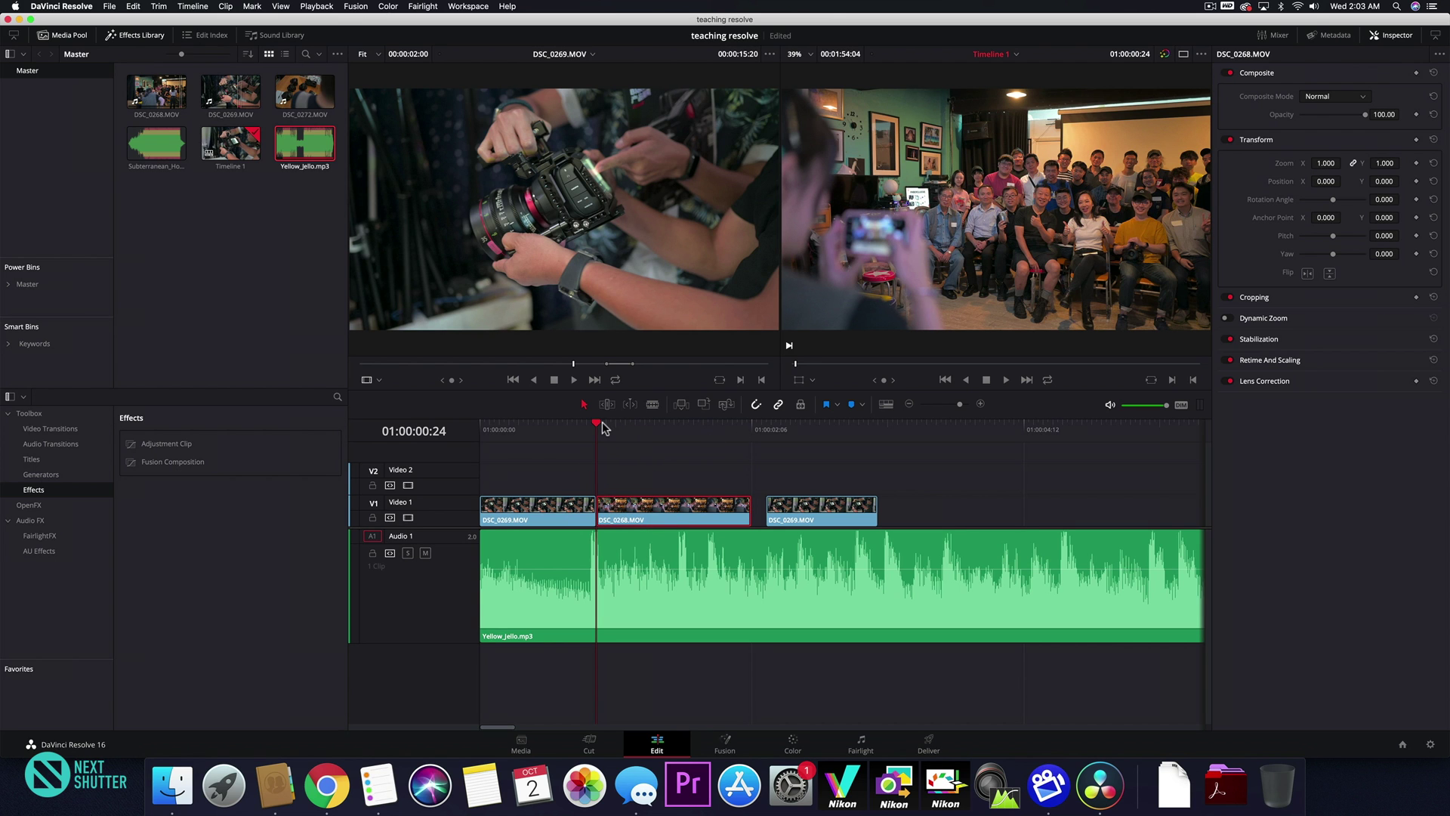
Scrub and play through DSC_0268 to choose its new end point.
{"action": "mouse_move", "coordinate": [597, 428]}
{"action": "left_mouse_down"}
{"action": "mouse_move", "coordinate": [853, 435]}
{"action": "mouse_move", "coordinate": [596, 429]}
{"action": "left_mouse_up"}
{"action": "key", "text": "space"}
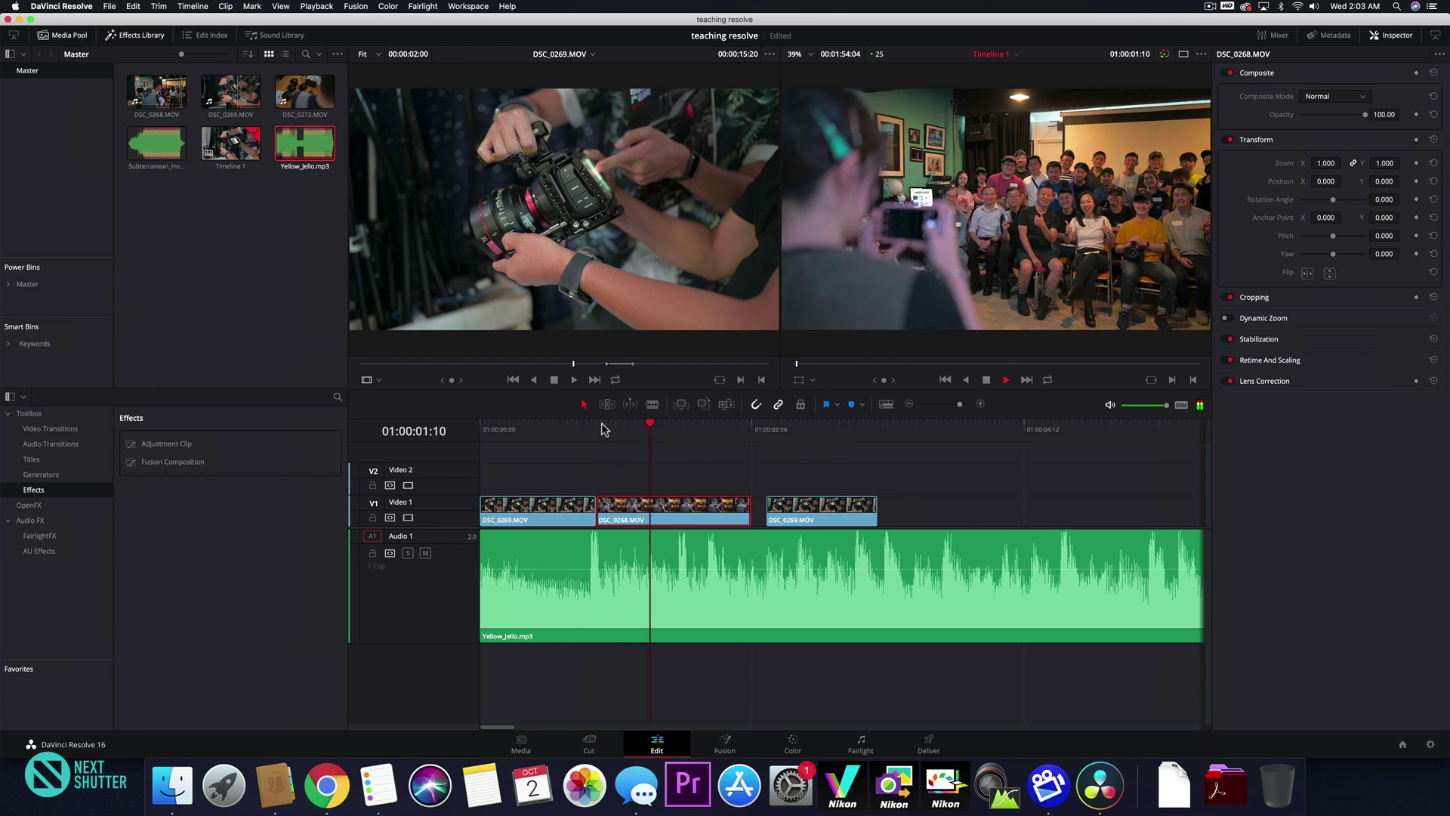
{"action": "key", "text": "space"}
{"action": "left_click_drag", "start_coordinate": [616, 429], "coordinate": [595, 430]}
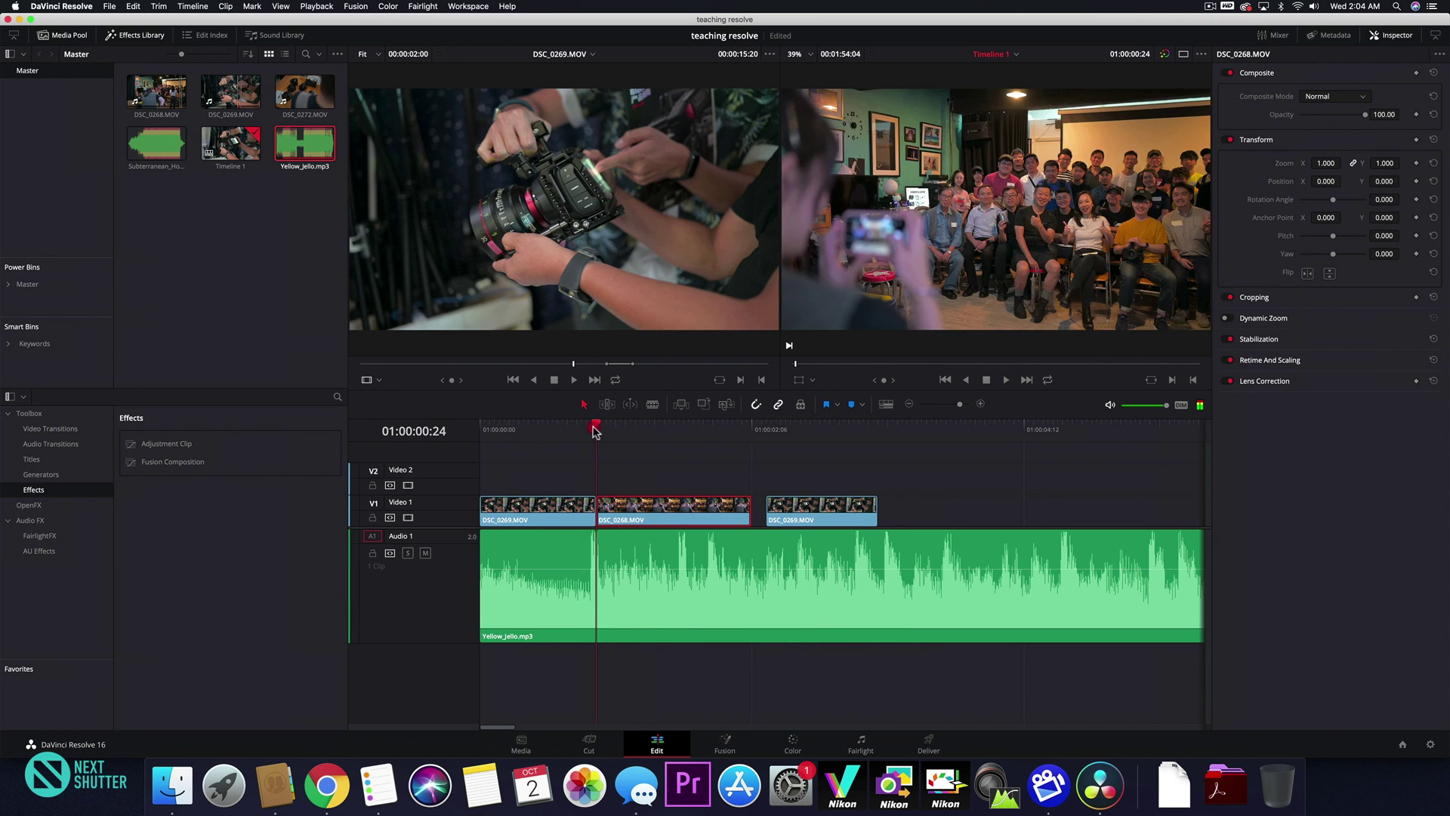
{"action": "left_click", "coordinate": [568, 428]}
{"action": "key", "text": "space"}
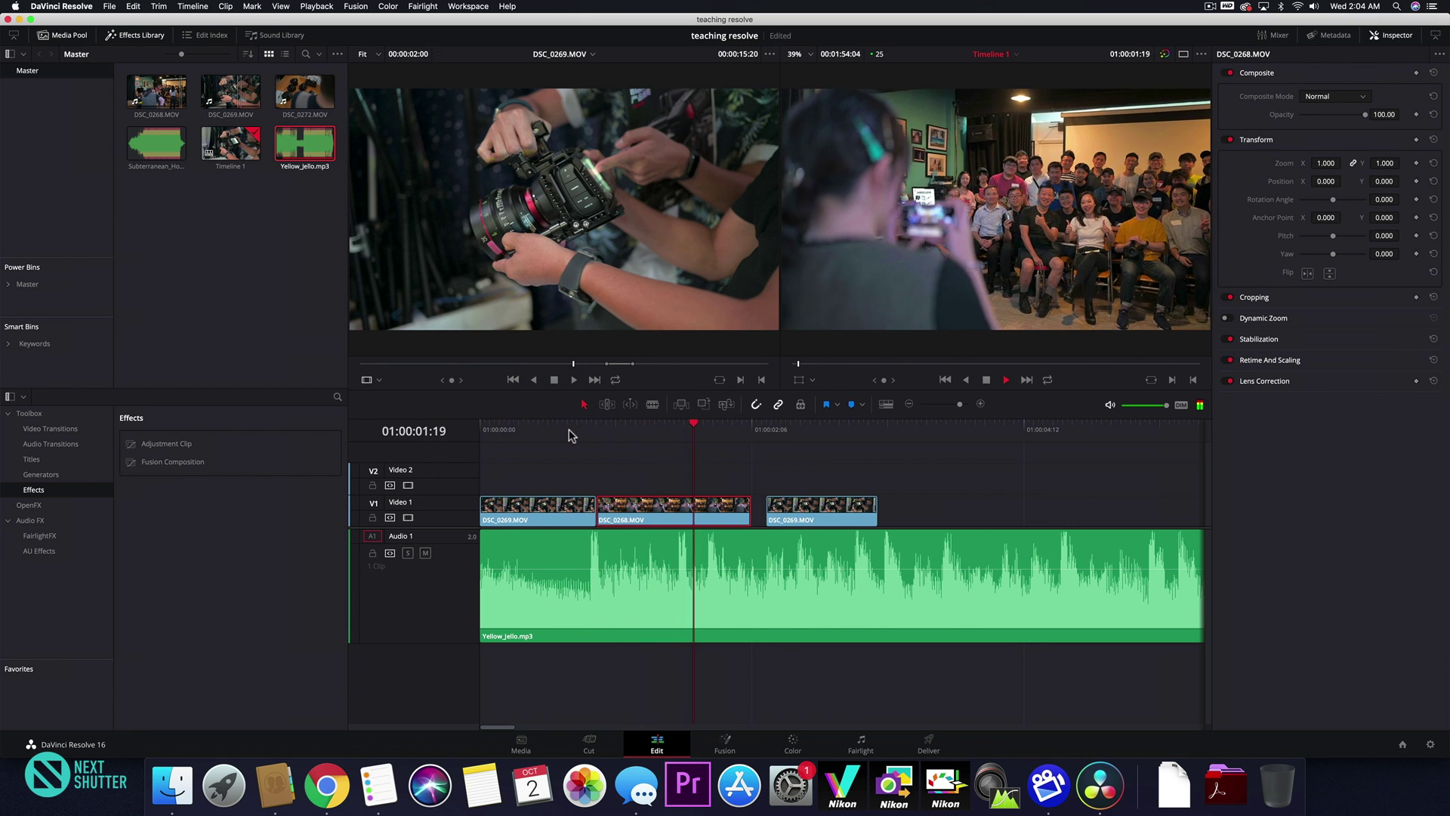
{"action": "key", "text": "space"}
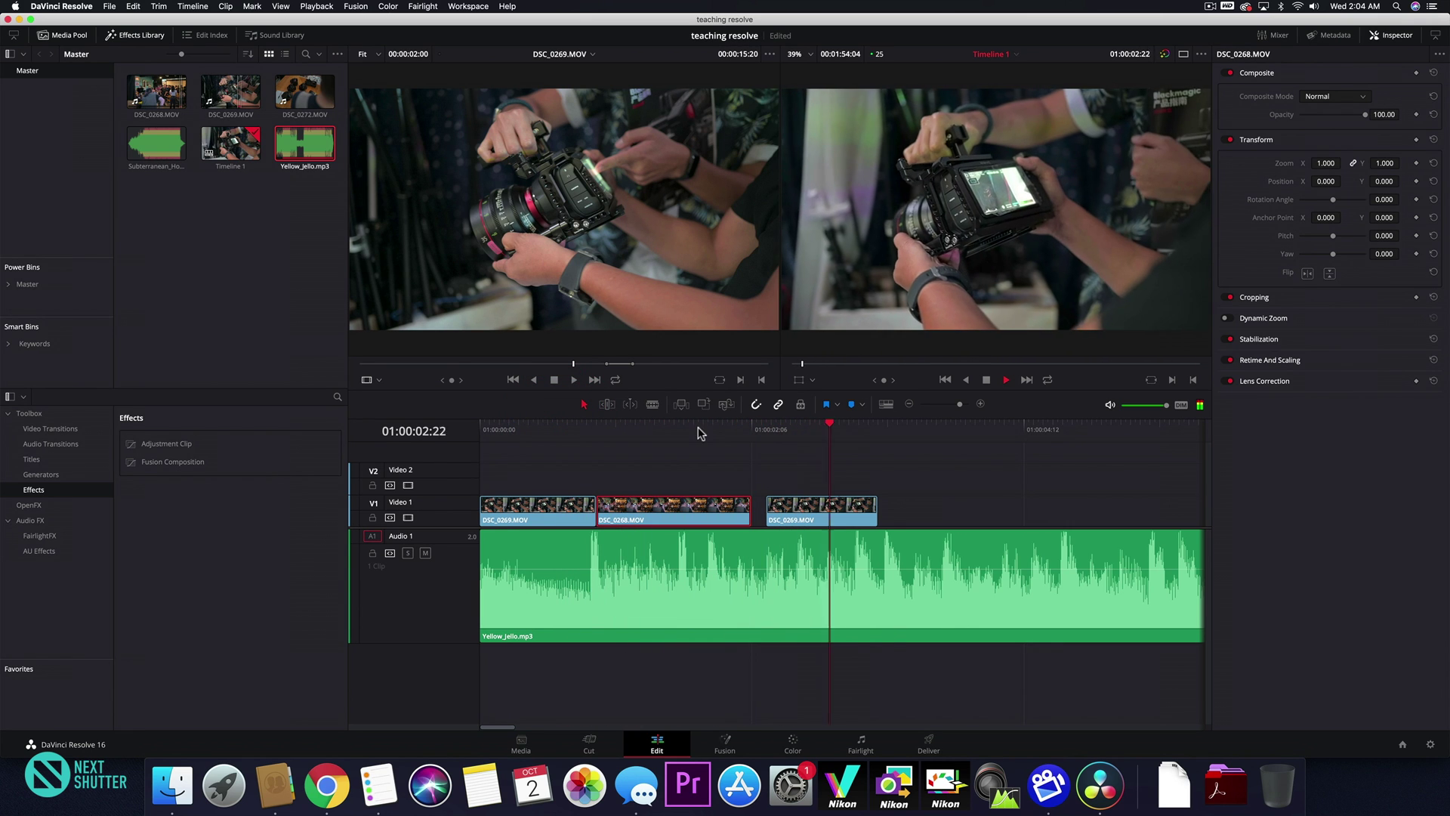
Trim DSC_0268 to end at 01:00:01:22 and slide DSC_0269 left against it.
{"action": "left_click_drag", "start_coordinate": [625, 429], "coordinate": [709, 420]}
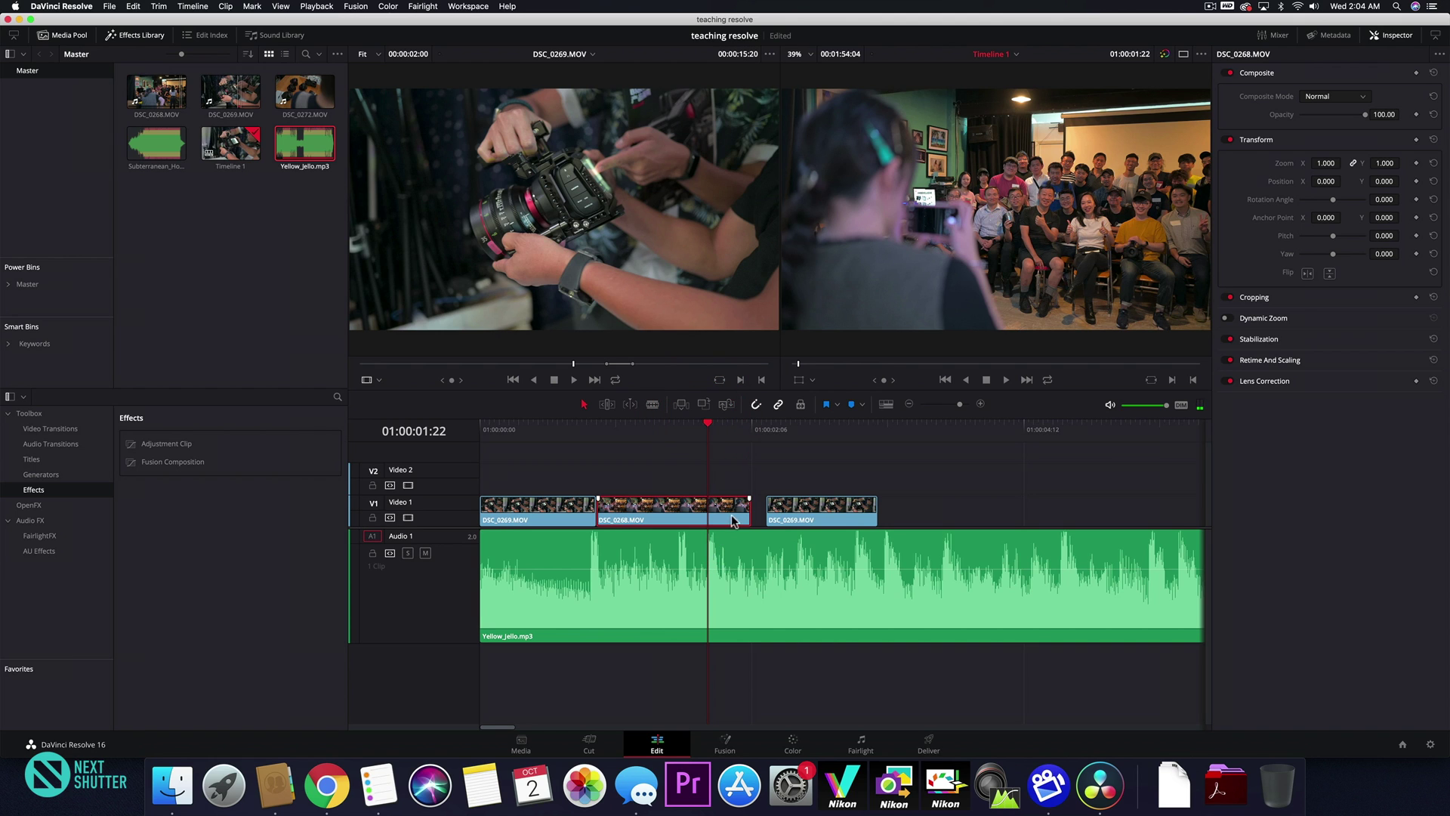
{"action": "left_click_drag", "start_coordinate": [750, 513], "coordinate": [707, 514]}
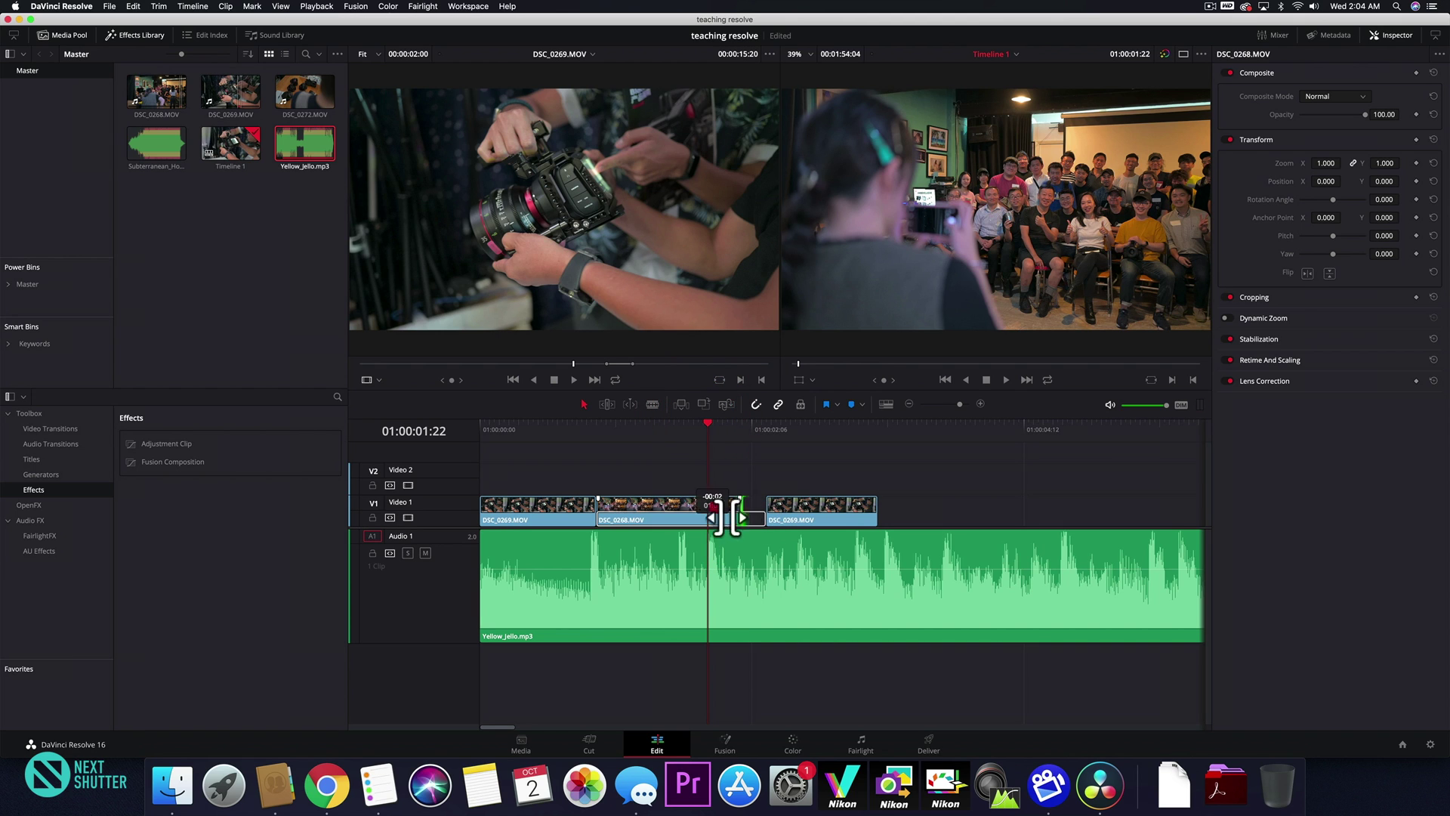
{"action": "left_click_drag", "start_coordinate": [795, 511], "coordinate": [737, 511]}
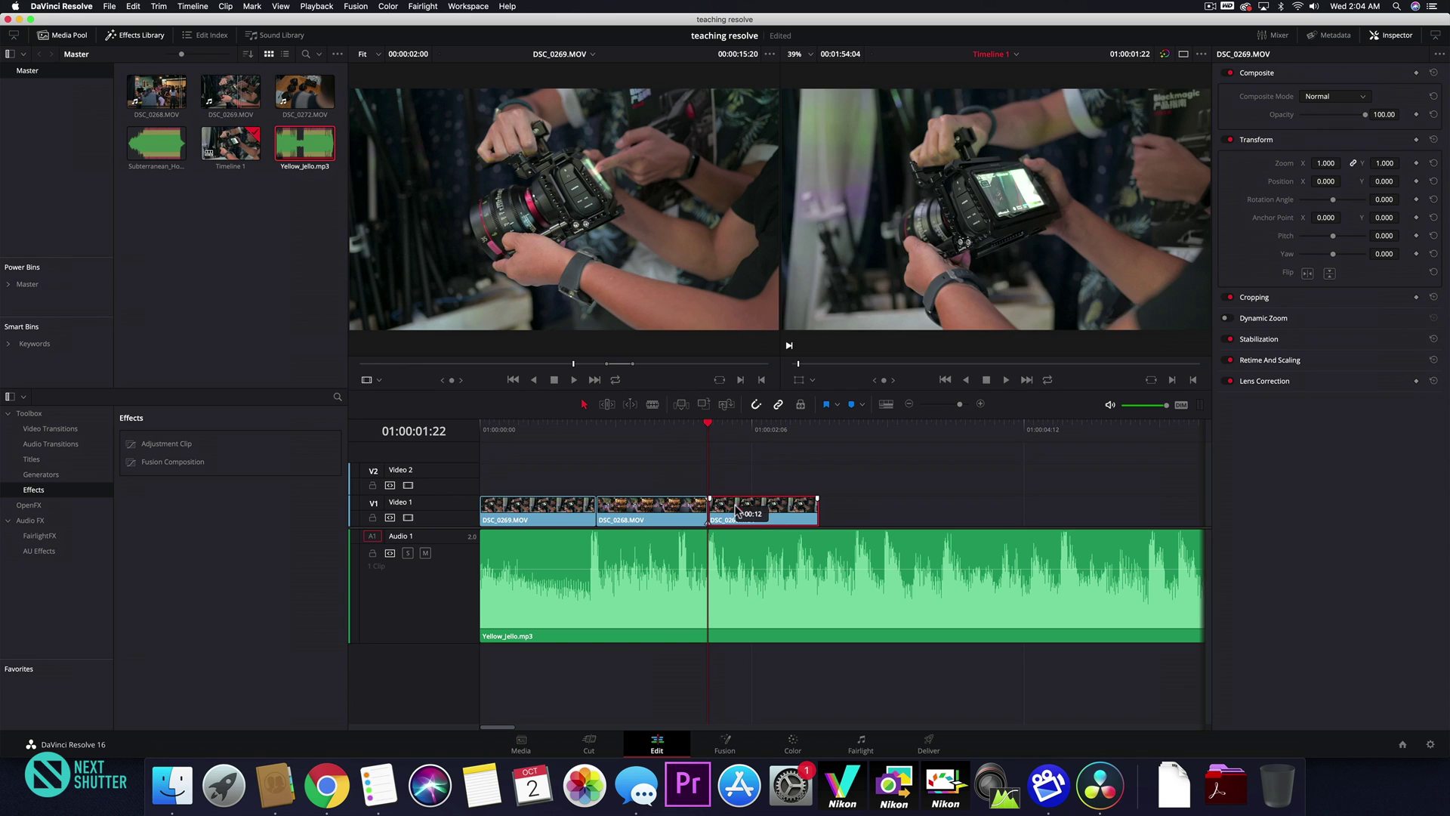
{"action": "left_click_drag", "start_coordinate": [712, 427], "coordinate": [915, 428]}
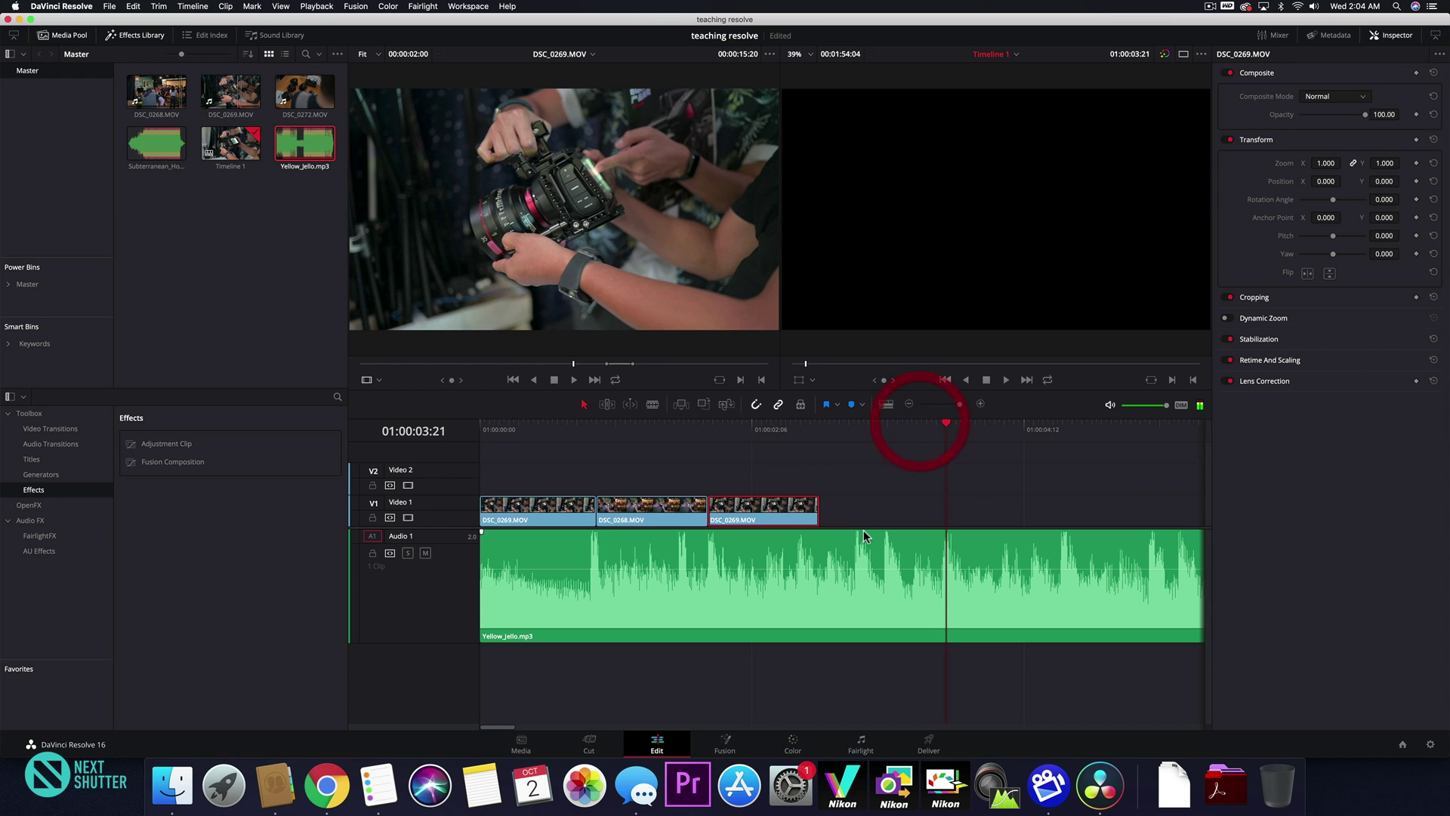
Extend the last DSC_0269 clip to about 01:00:03:21 and play the edit from the start.
{"action": "left_click_drag", "start_coordinate": [820, 515], "coordinate": [945, 518]}
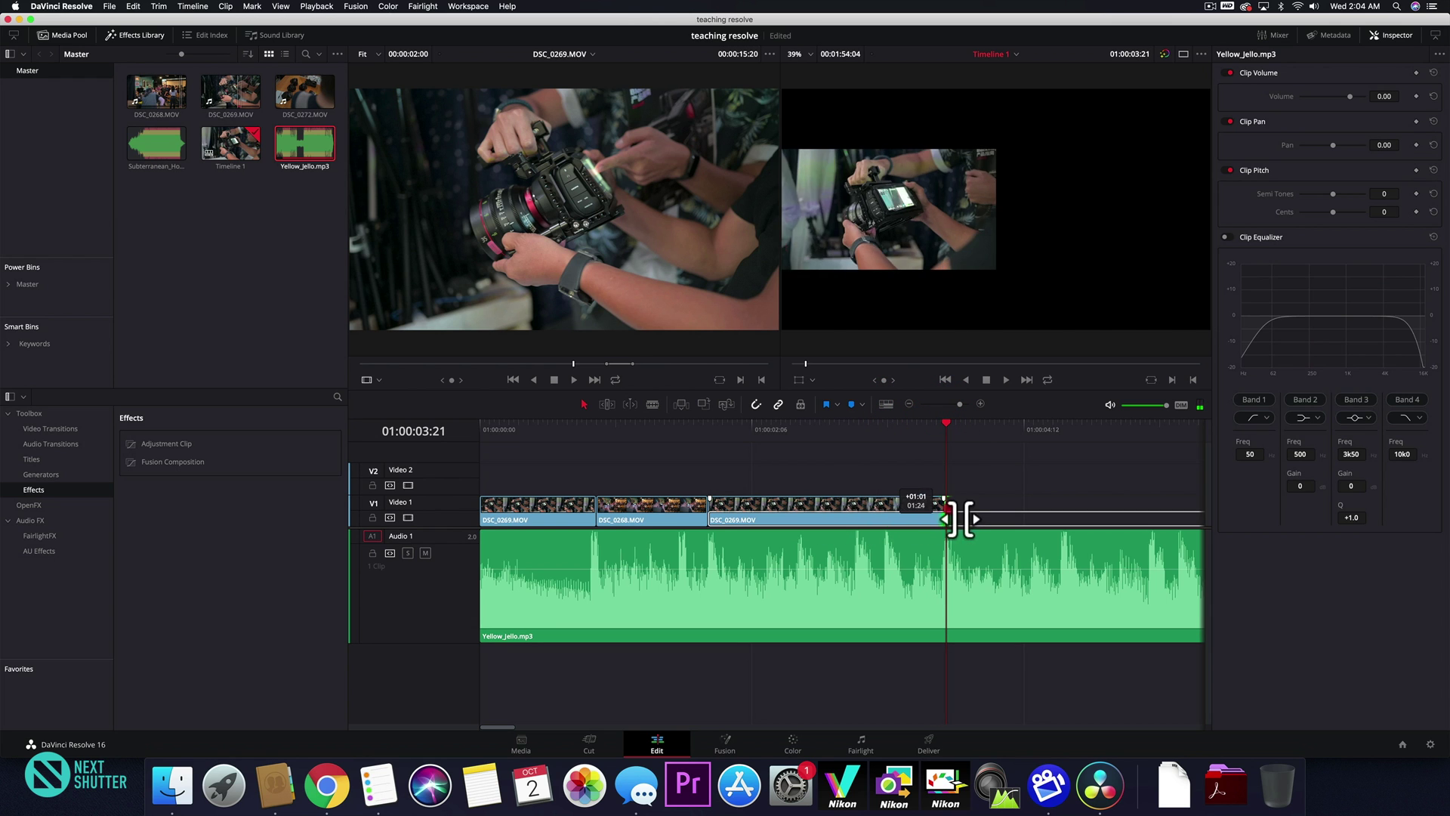
{"action": "left_click_drag", "start_coordinate": [680, 425], "coordinate": [485, 425]}
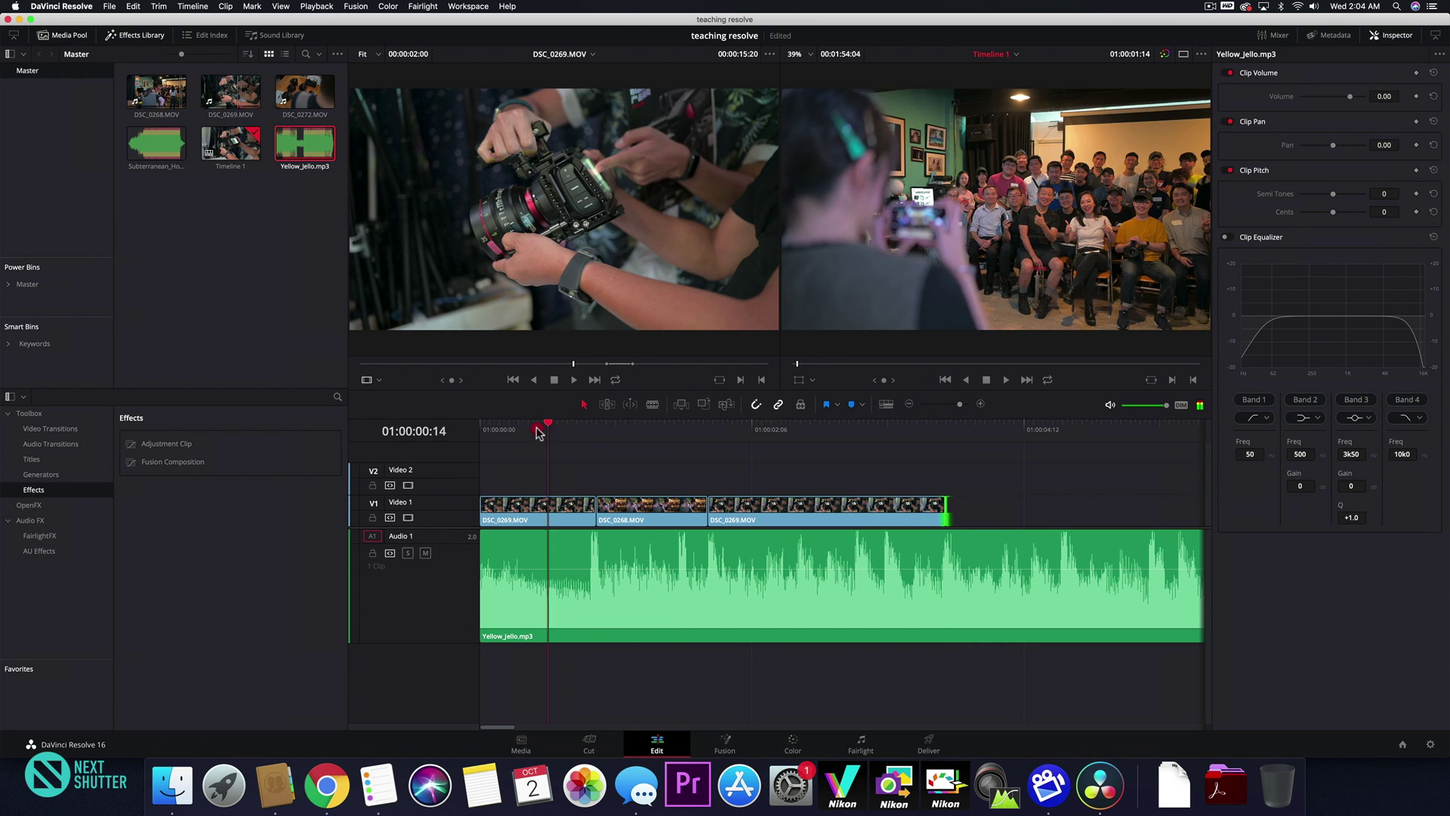
{"action": "key", "text": "space"}
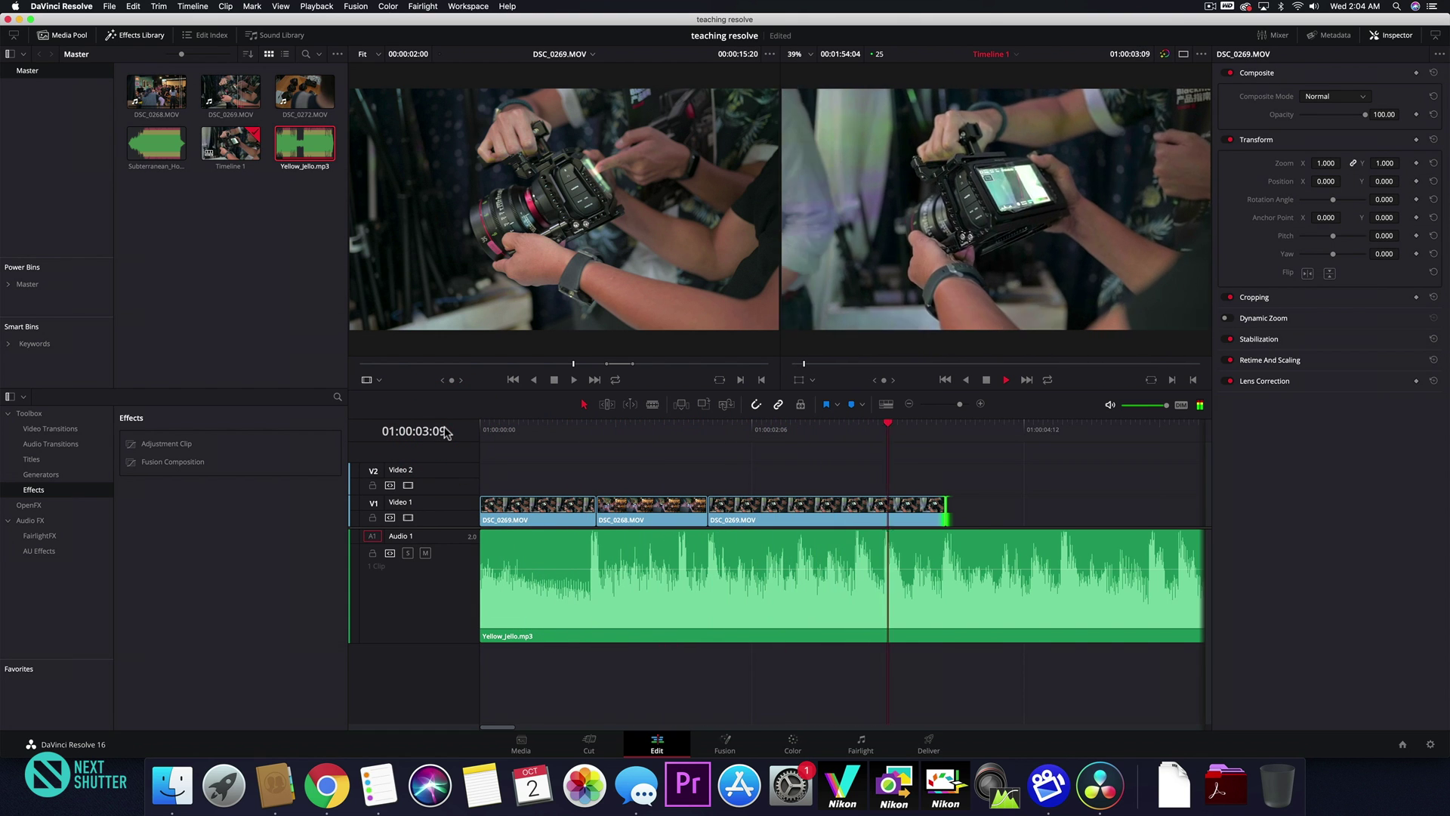
{"action": "key", "text": "space"}
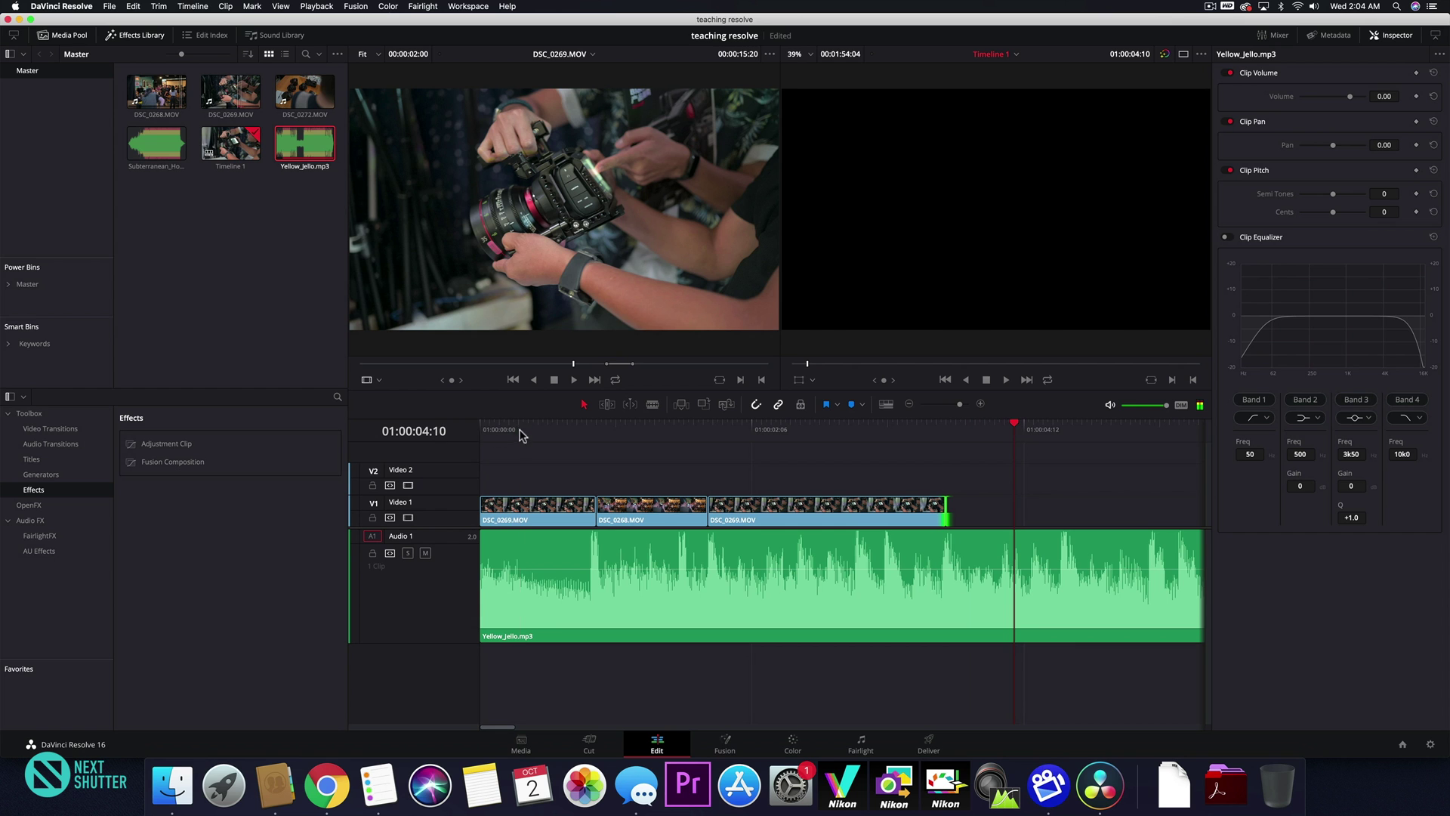
{"action": "left_click_drag", "start_coordinate": [519, 430], "coordinate": [481, 429]}
{"action": "key", "text": "space"}
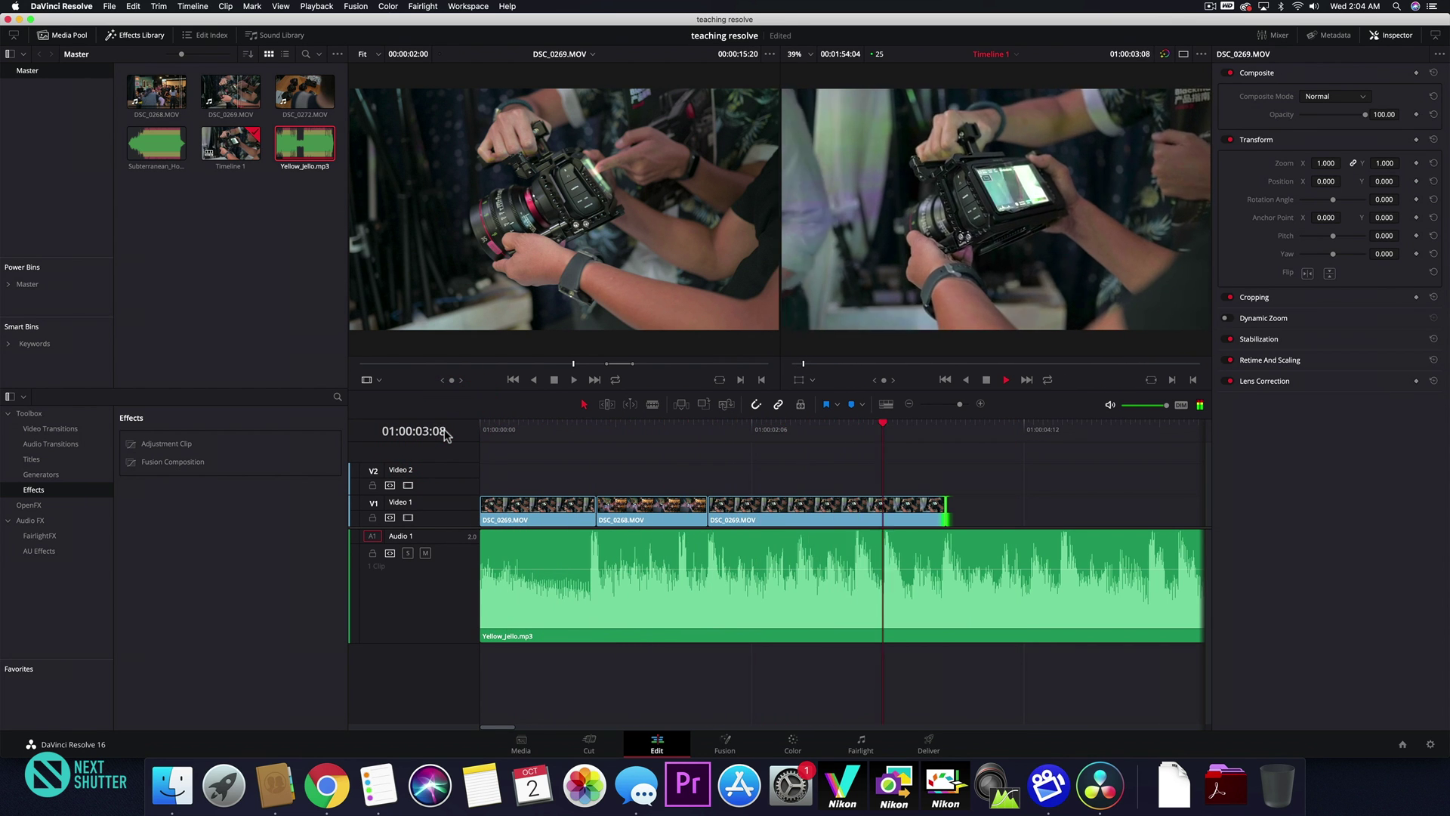
{"action": "key", "text": "space"}
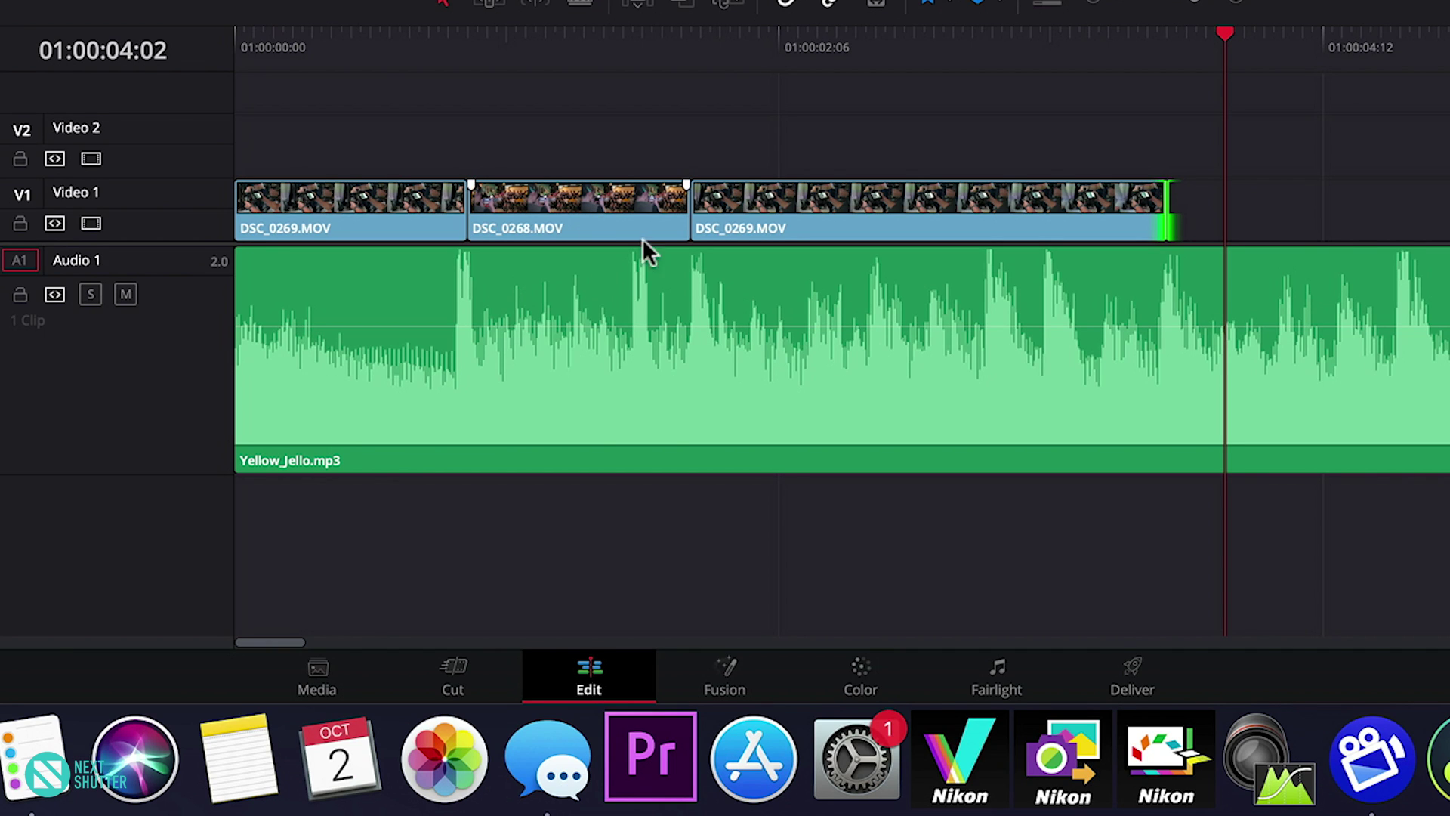
Switch to the Deliver page and look over the file name and location fields.
{"action": "left_click", "coordinate": [1130, 665]}
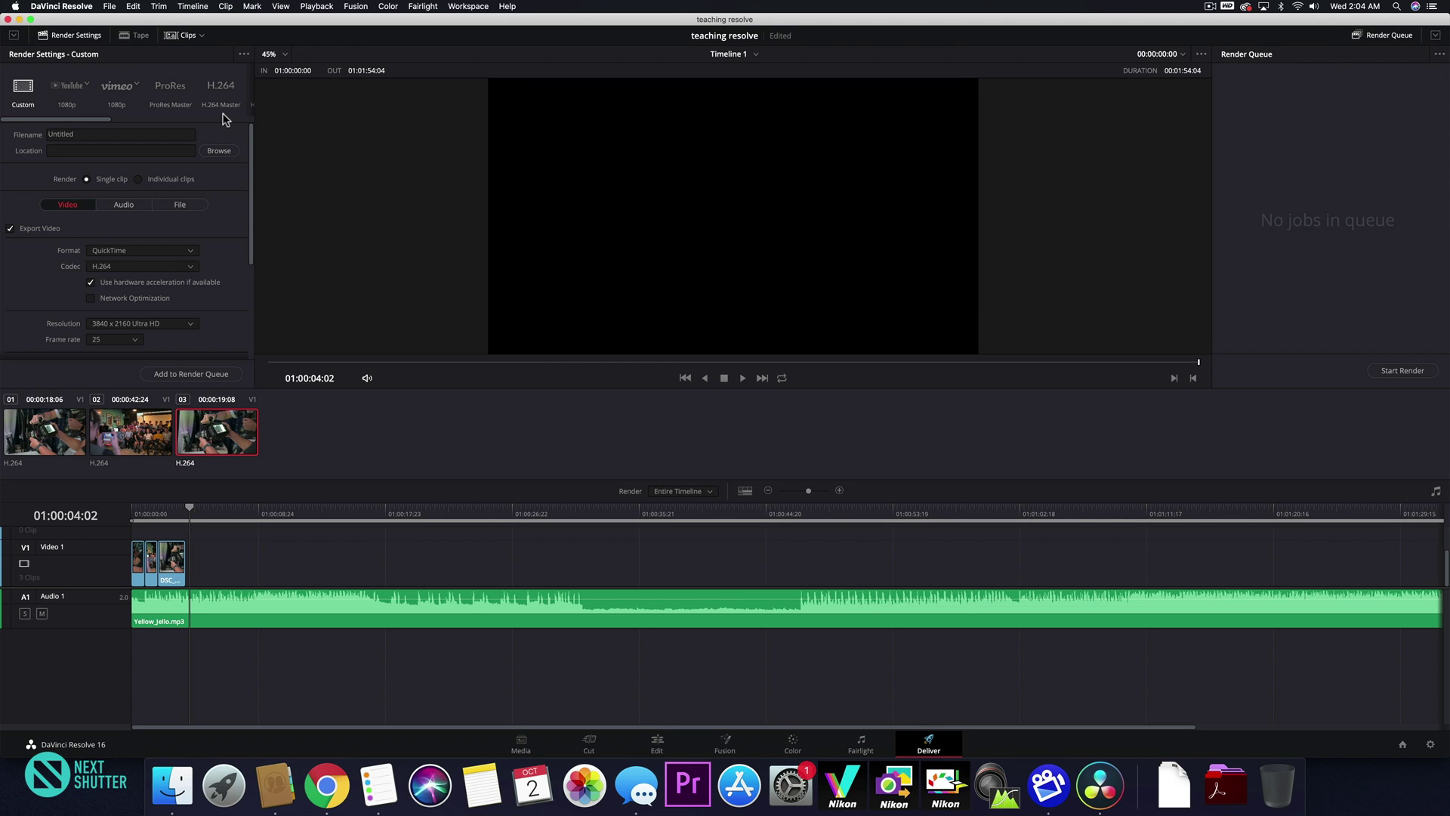
{"action": "scroll", "coordinate": [205, 212], "scroll_direction": "down", "scroll_amount": 5}
{"action": "scroll", "coordinate": [206, 213], "scroll_direction": "up", "scroll_amount": 5}
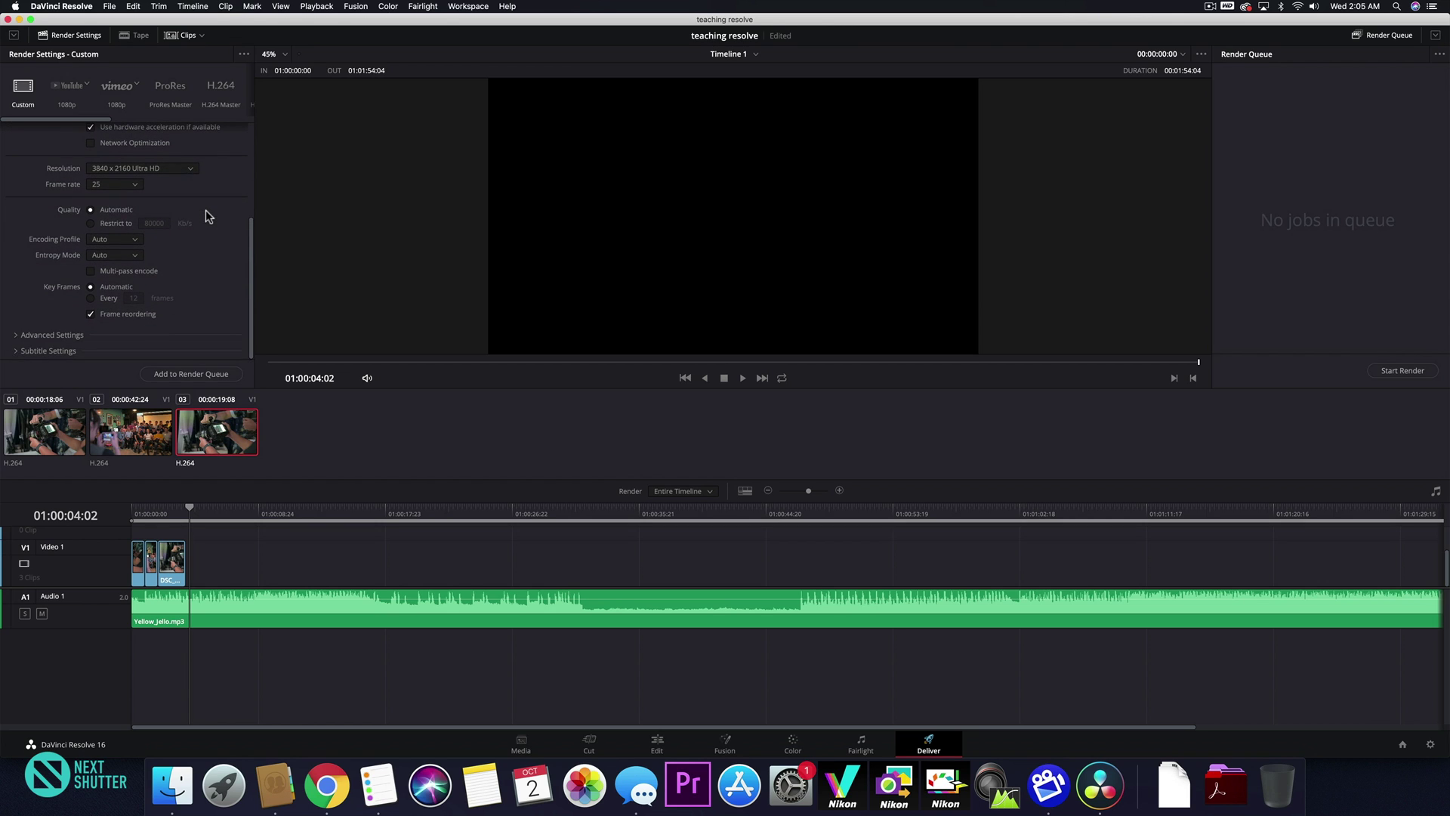
{"action": "left_click", "coordinate": [74, 135]}
{"action": "left_click", "coordinate": [146, 150]}
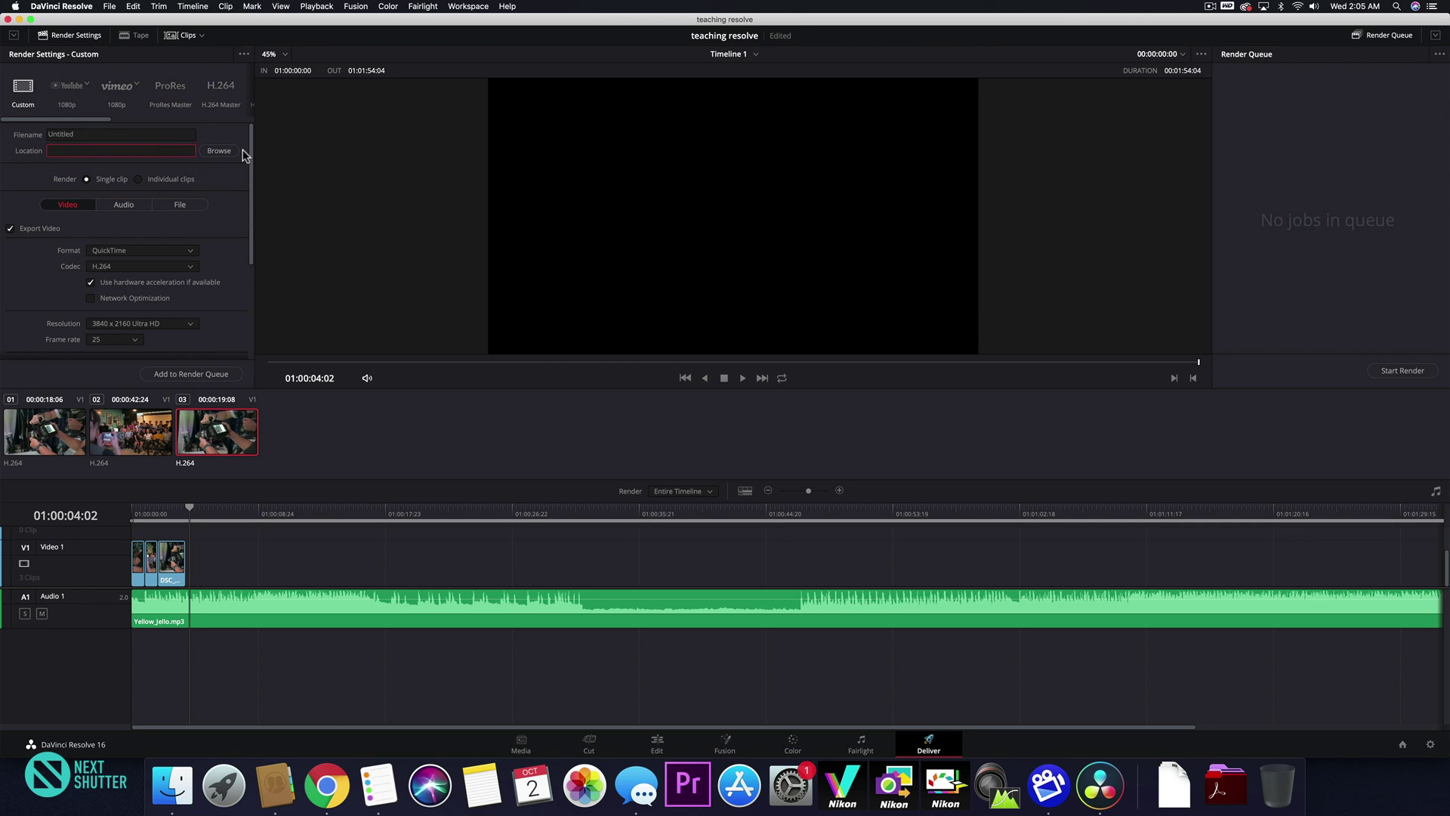
{"action": "scroll", "coordinate": [196, 94], "scroll_direction": "right", "scroll_amount": 5}
{"action": "scroll", "coordinate": [189, 92], "scroll_direction": "left", "scroll_amount": 5}
Load the YouTube render preset at 2160p, 3840x2160 Ultra HD.
{"action": "left_click", "coordinate": [82, 92]}
{"action": "left_click", "coordinate": [81, 92]}
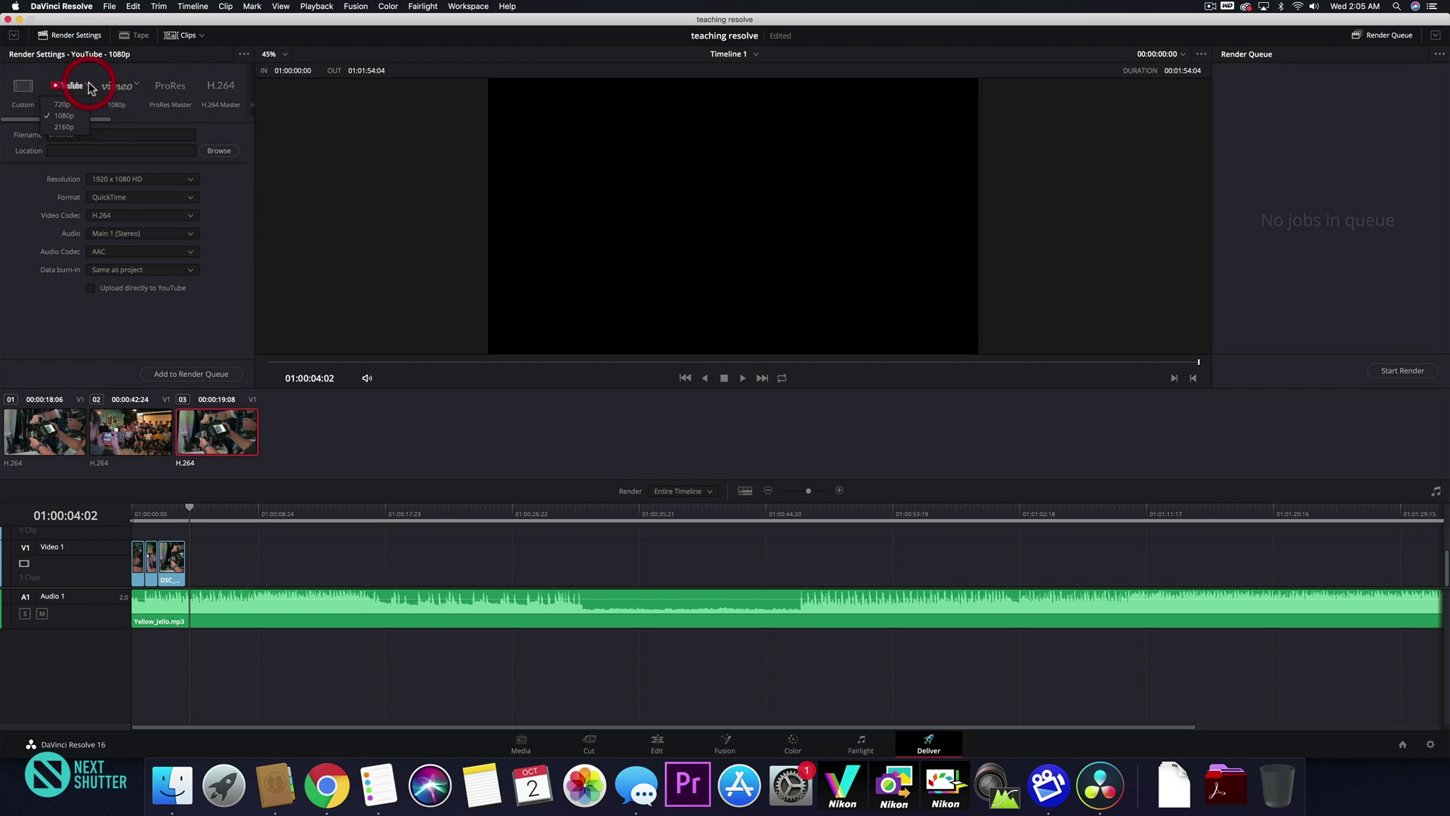
{"action": "left_click", "coordinate": [79, 127]}
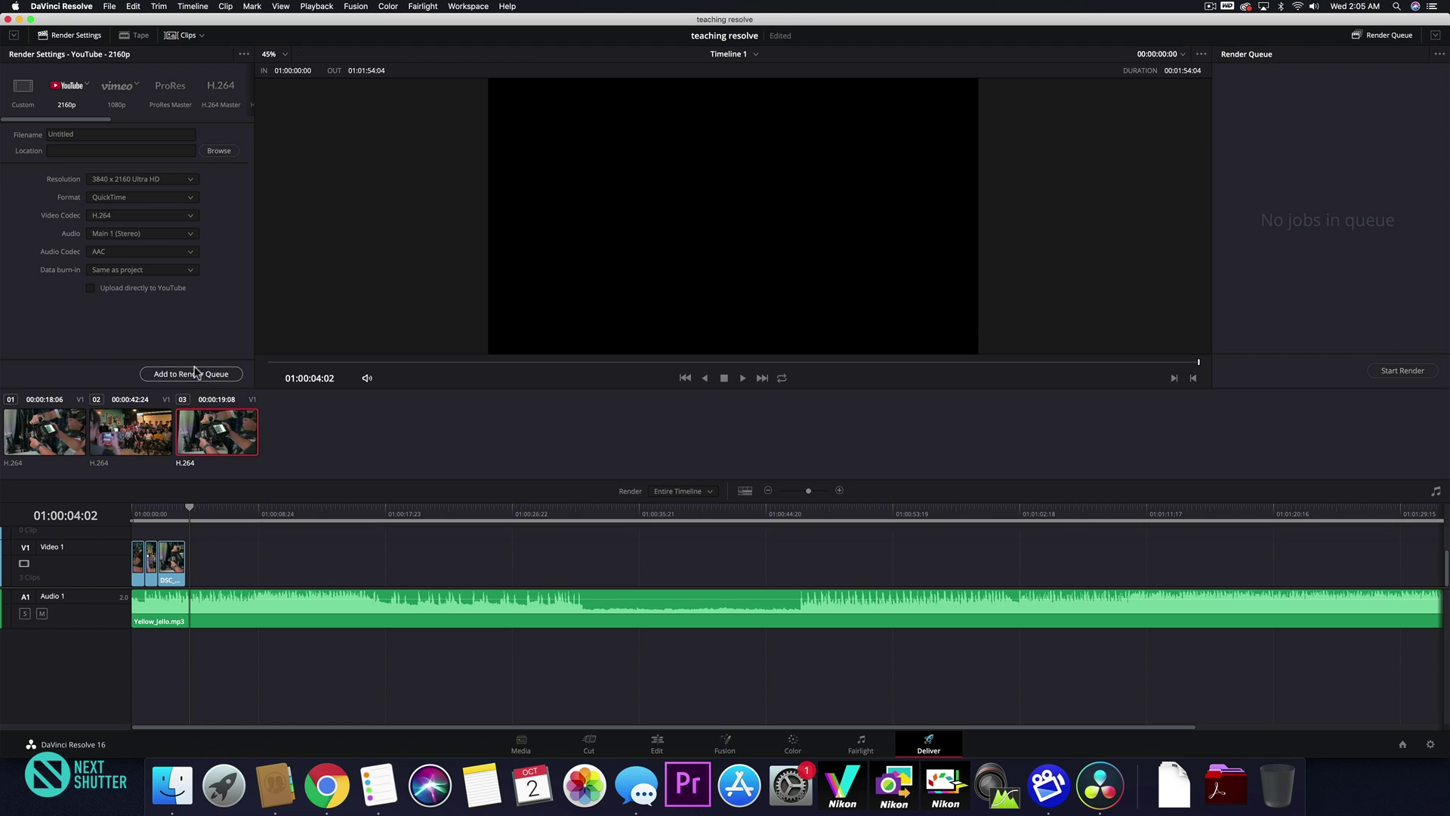
Name the render 'teaching' and set the Movies folder as its output location.
{"action": "left_click", "coordinate": [82, 134]}
{"action": "double_click", "coordinate": [82, 134]}
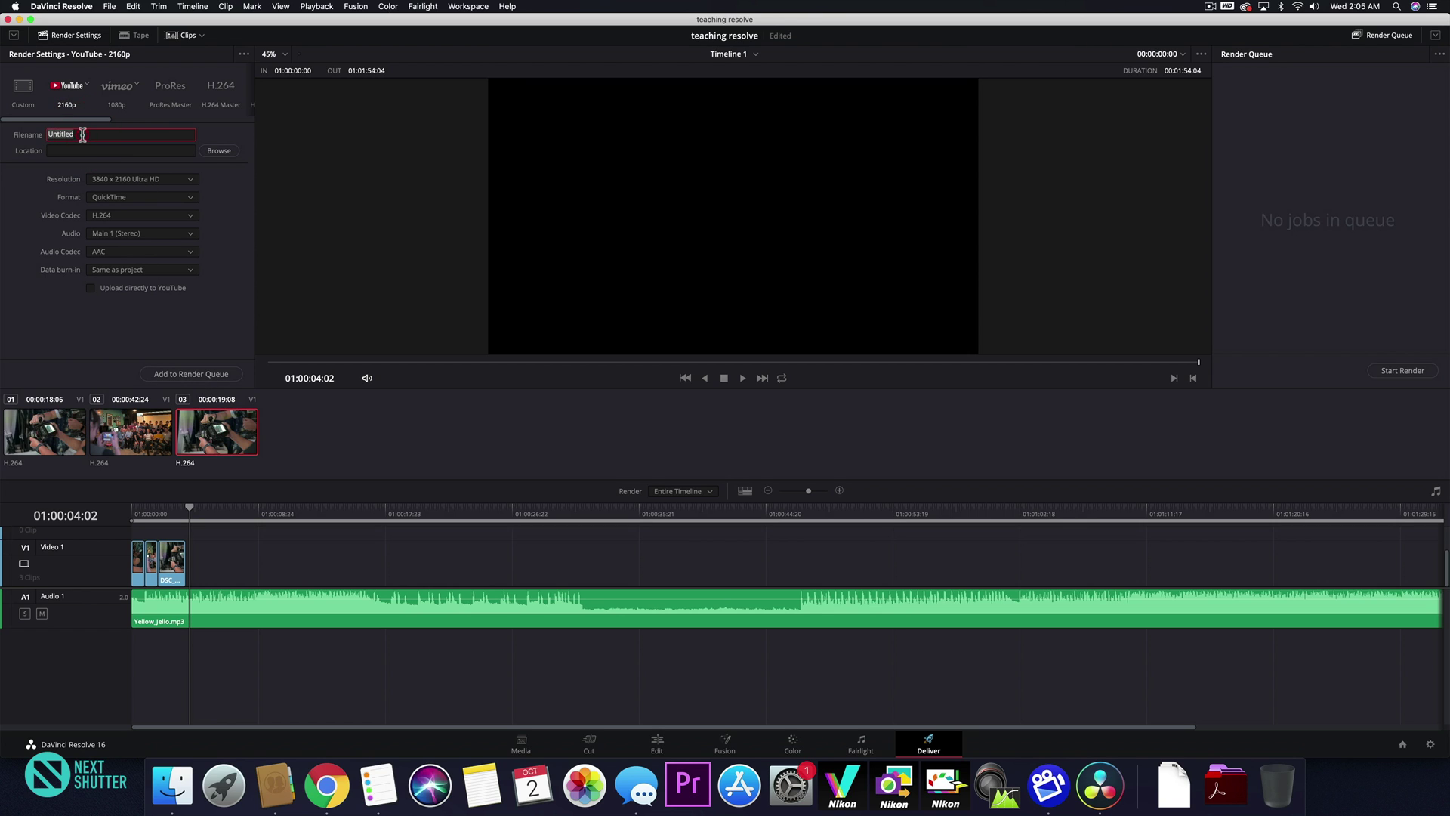
{"action": "type", "text": "teachi"}
{"action": "type", "text": "ng"}
{"action": "left_click", "coordinate": [218, 151]}
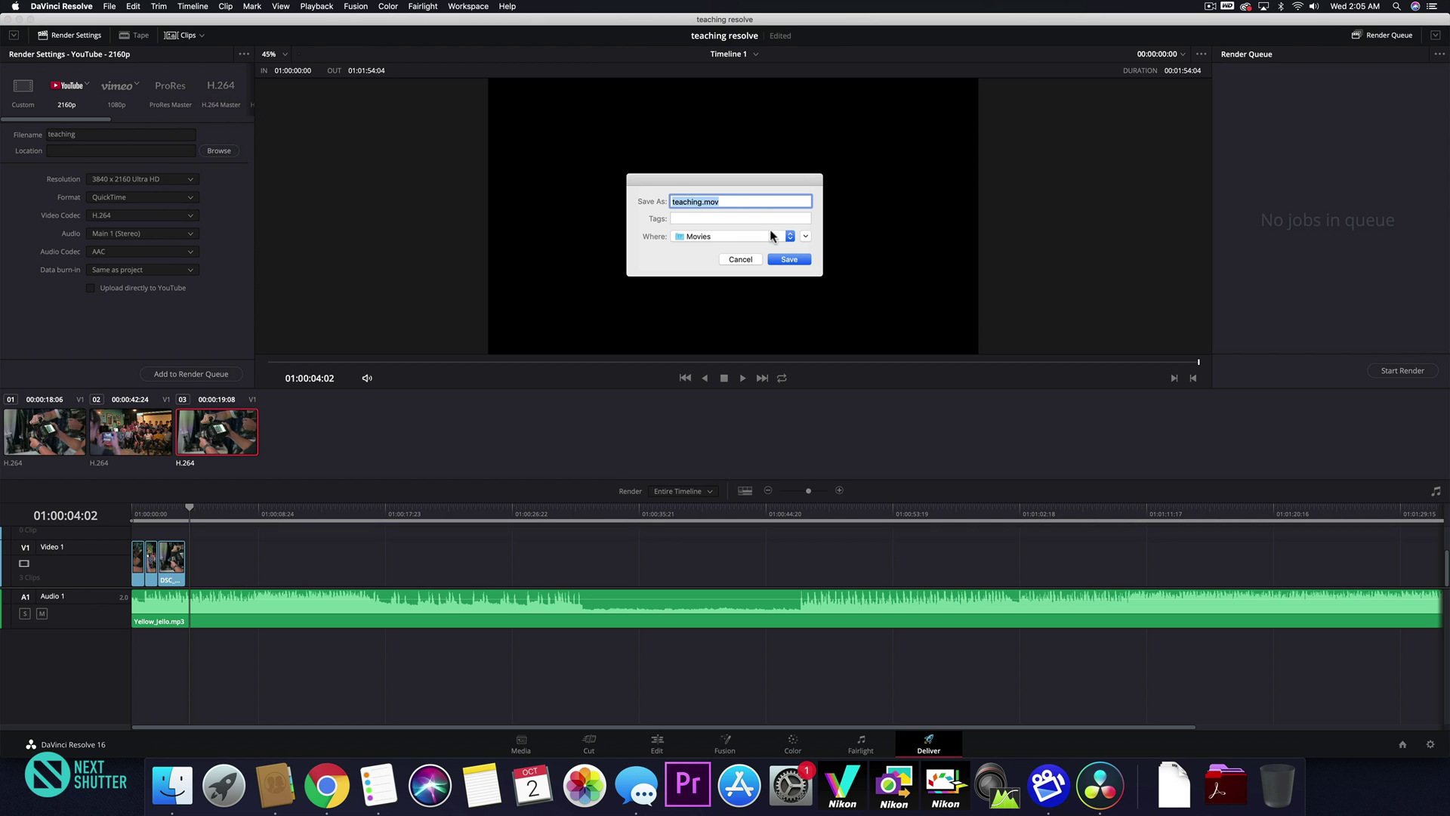
{"action": "left_click", "coordinate": [789, 260]}
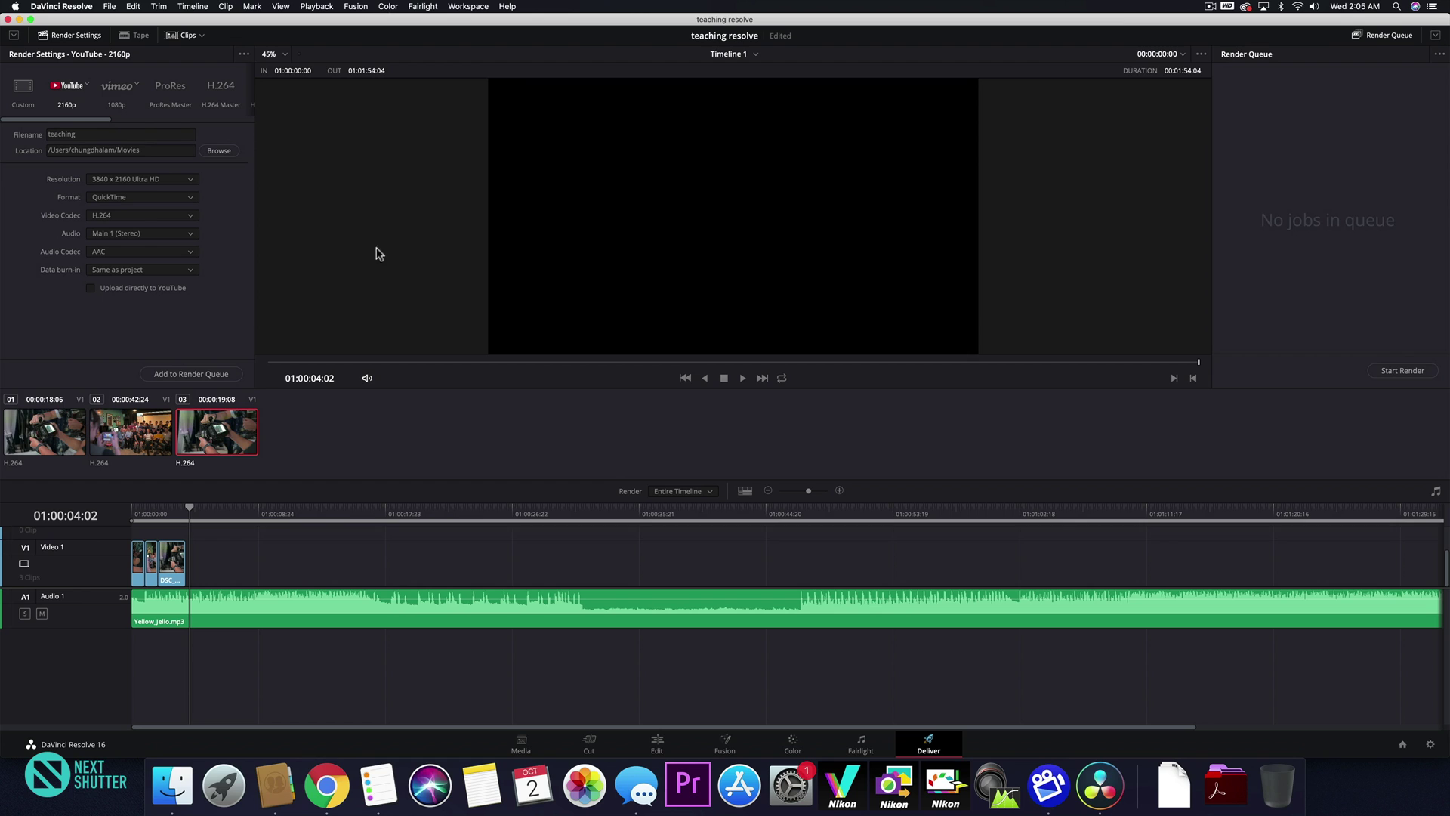
Add Timeline 1's teaching.mov job to the render queue and start rendering it.
{"action": "left_click", "coordinate": [194, 374]}
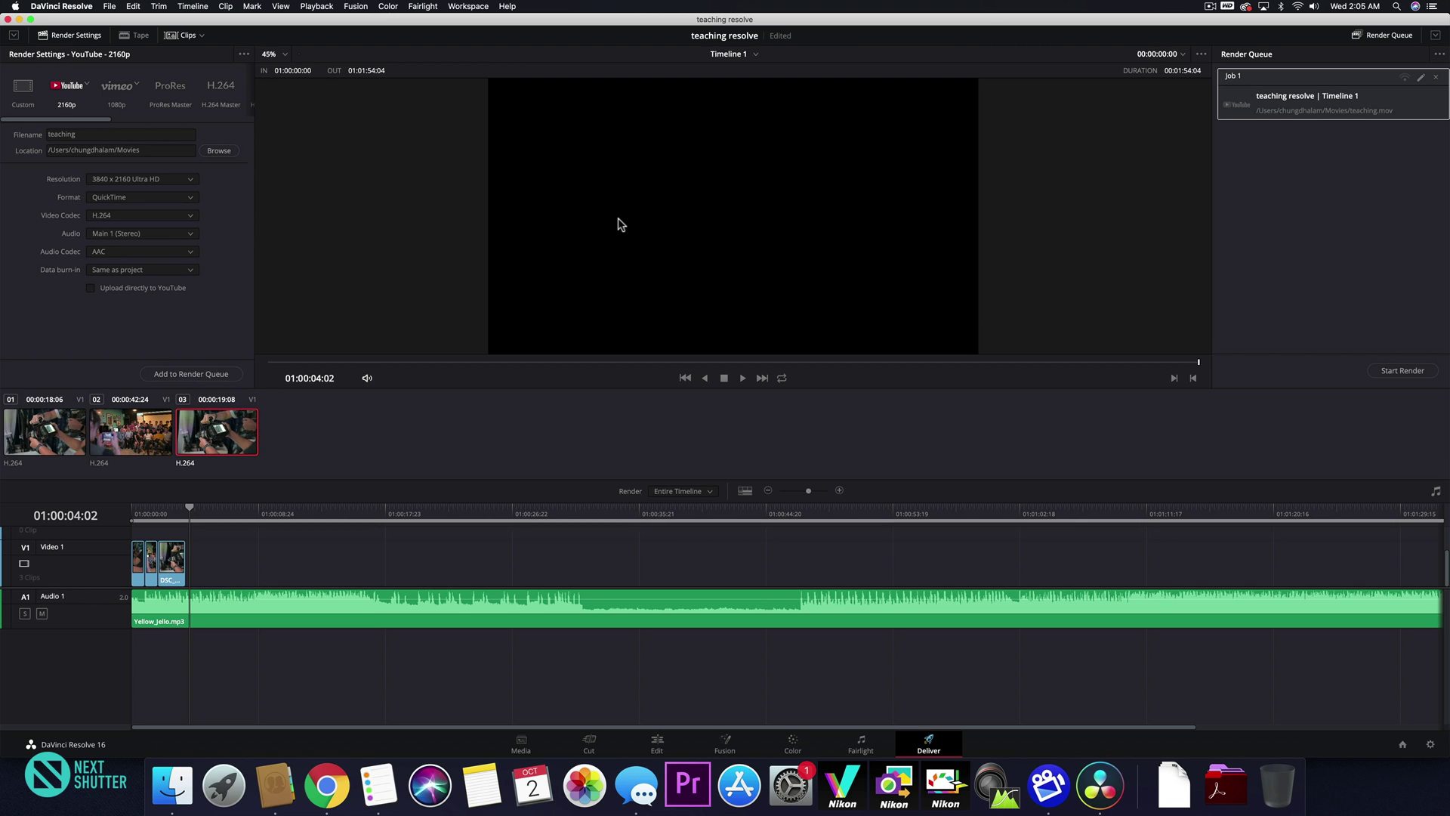
{"action": "left_click", "coordinate": [1354, 102]}
{"action": "left_click", "coordinate": [1401, 371]}
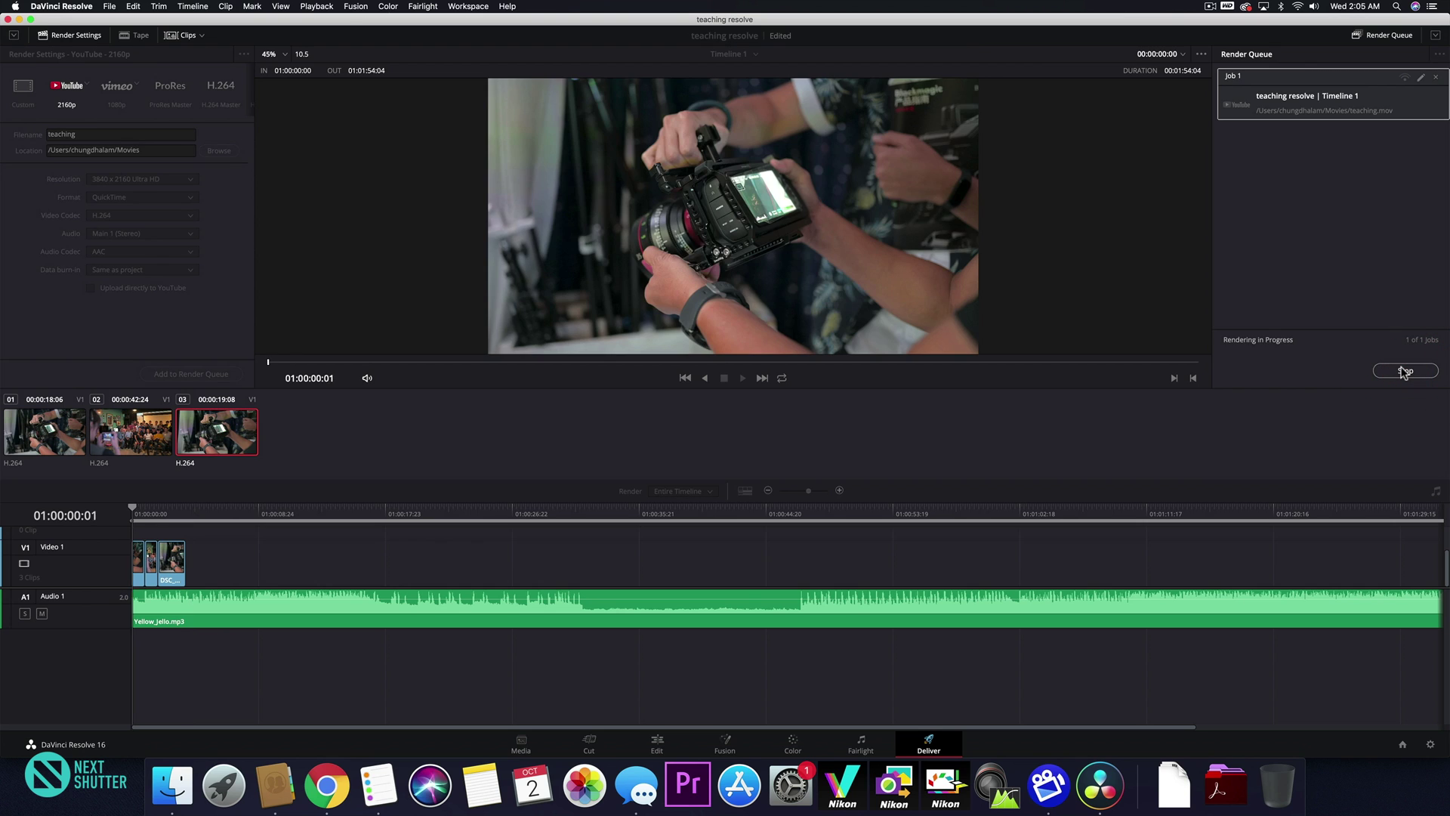